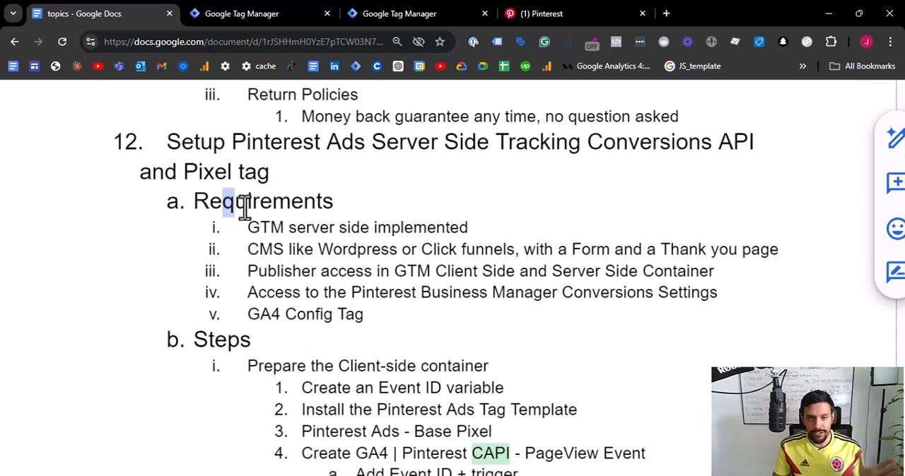
- Review the requirements and steps listed in the document for the Pinterest Ads server-side tracking and Pixel tag setup
{"action": "left_click", "coordinate": [244, 233]}
{"action": "left_click_drag", "start_coordinate": [249, 234], "coordinate": [480, 233]}
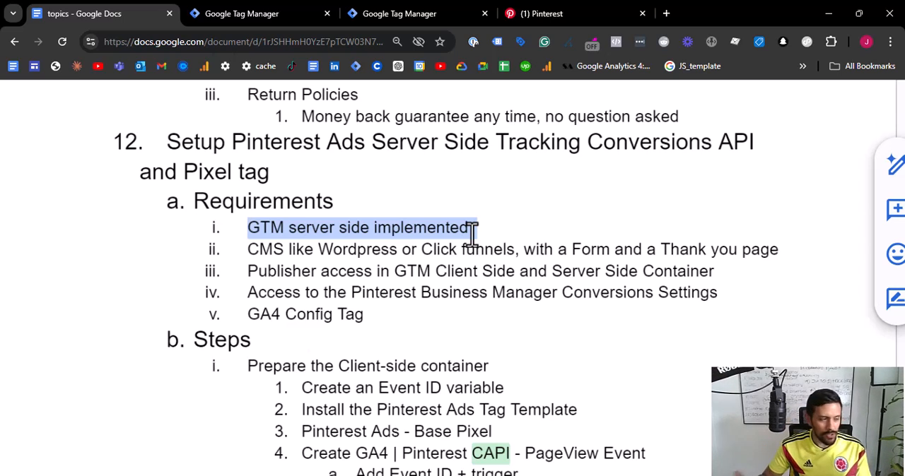
{"action": "left_click_drag", "start_coordinate": [244, 250], "coordinate": [594, 251]}
{"action": "left_click_drag", "start_coordinate": [248, 276], "coordinate": [725, 275]}
{"action": "left_click", "coordinate": [301, 292]}
{"action": "left_click_drag", "start_coordinate": [245, 293], "coordinate": [723, 295]}
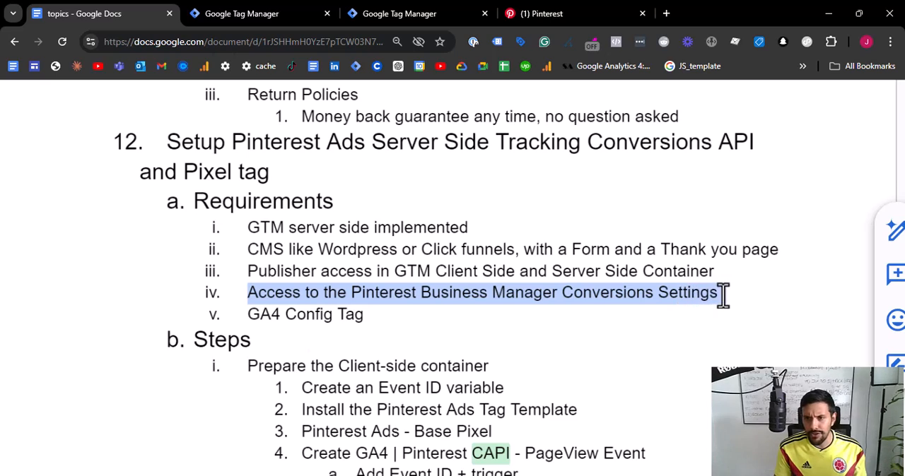
{"action": "left_click_drag", "start_coordinate": [367, 315], "coordinate": [236, 314]}
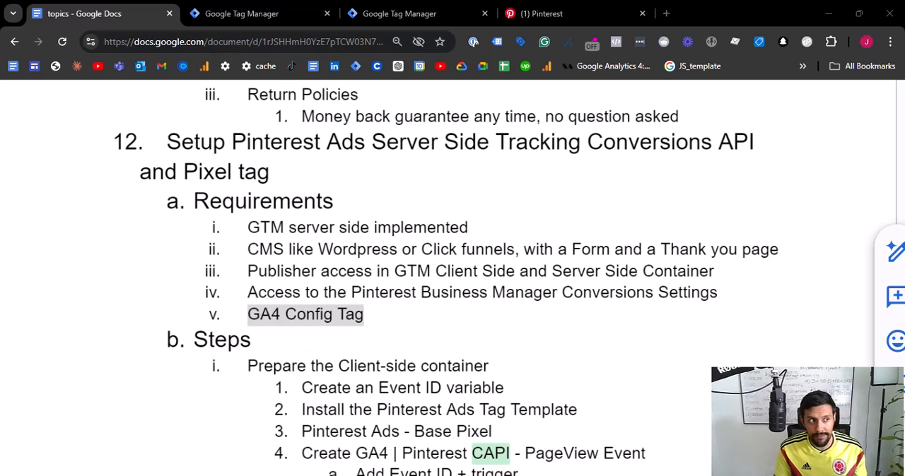
{"action": "scroll", "coordinate": [452, 283], "scroll_direction": "down", "scroll_amount": 2}
- Switch to the client-side Tag Manager container and check which workspace is selected for the Pinterest Ads setup
{"action": "left_click", "coordinate": [262, 15]}
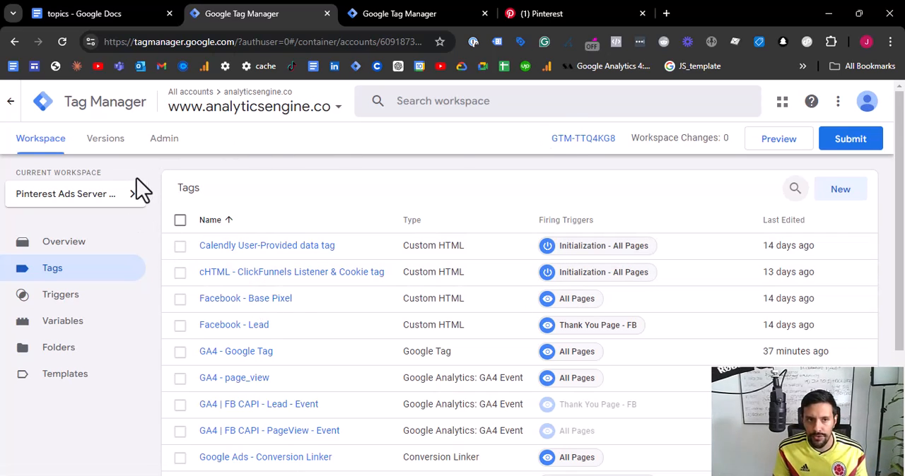
{"action": "left_click", "coordinate": [132, 200]}
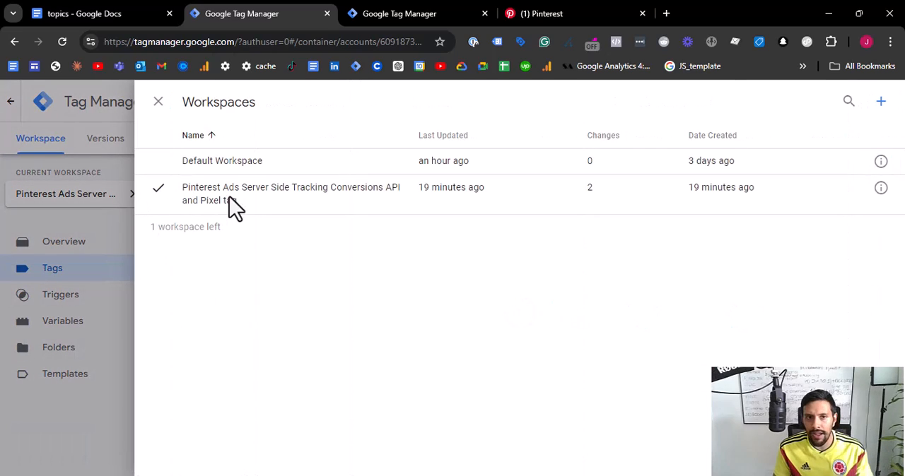
{"action": "scroll", "coordinate": [240, 195], "scroll_direction": "up", "scroll_amount": 5}
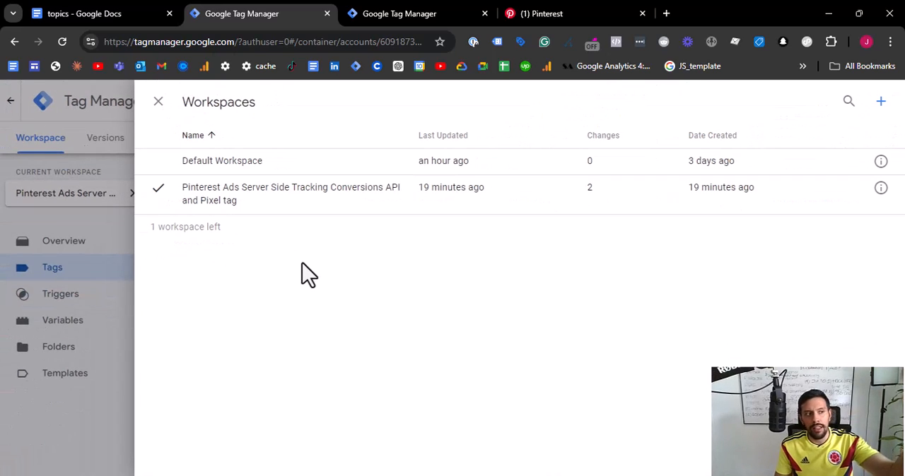
{"action": "left_click", "coordinate": [49, 296]}
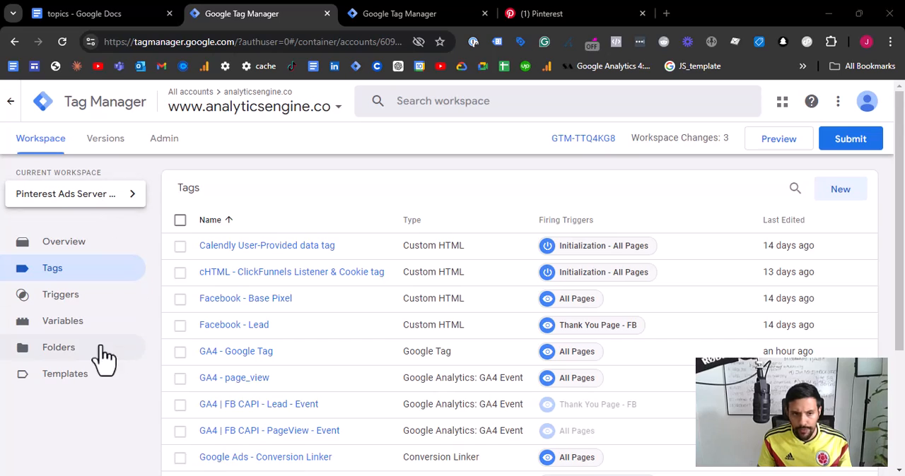
- Find the Unique Event ID variable template by stape-io in the Community Template Gallery and open it in the template editor
{"action": "left_click", "coordinate": [75, 379]}
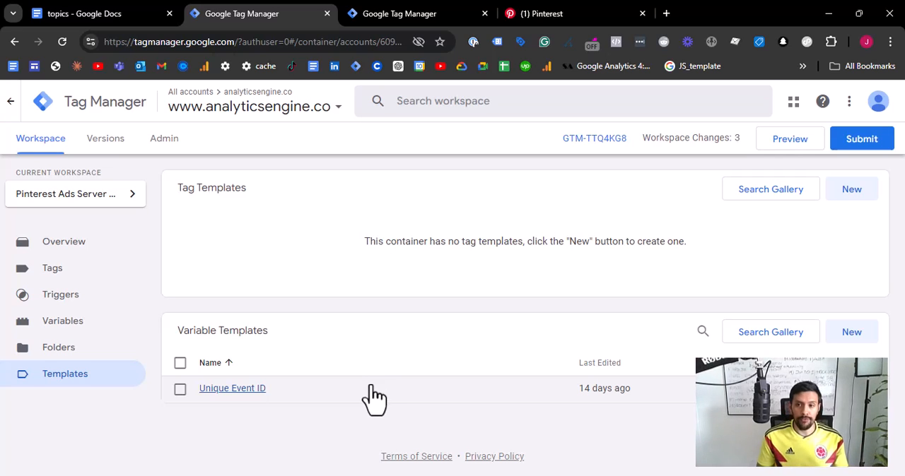
{"action": "left_click", "coordinate": [772, 347]}
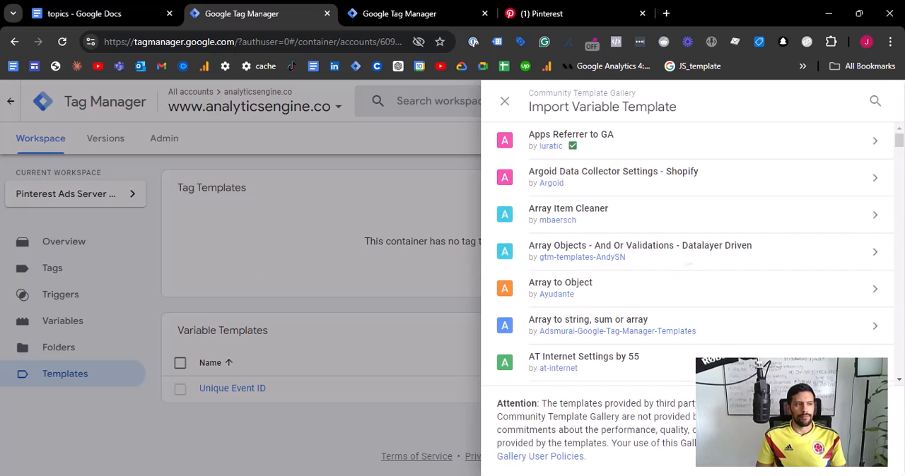
{"action": "left_click", "coordinate": [875, 103]}
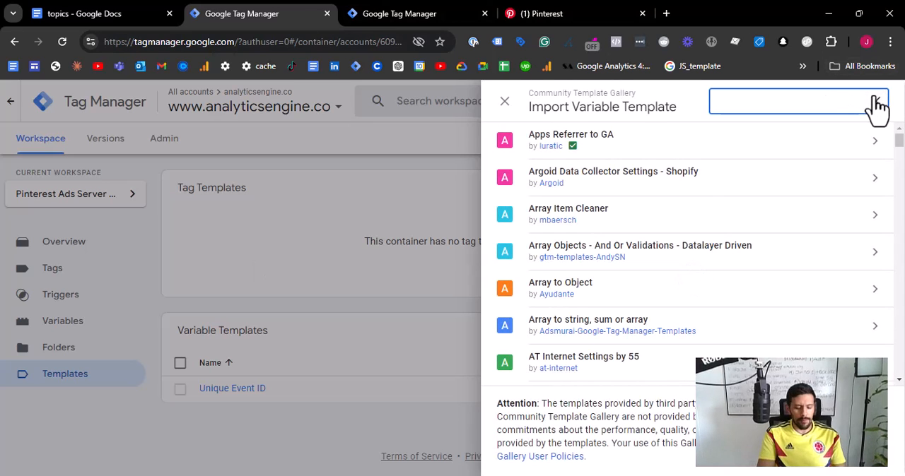
{"action": "type", "text": "event i"}
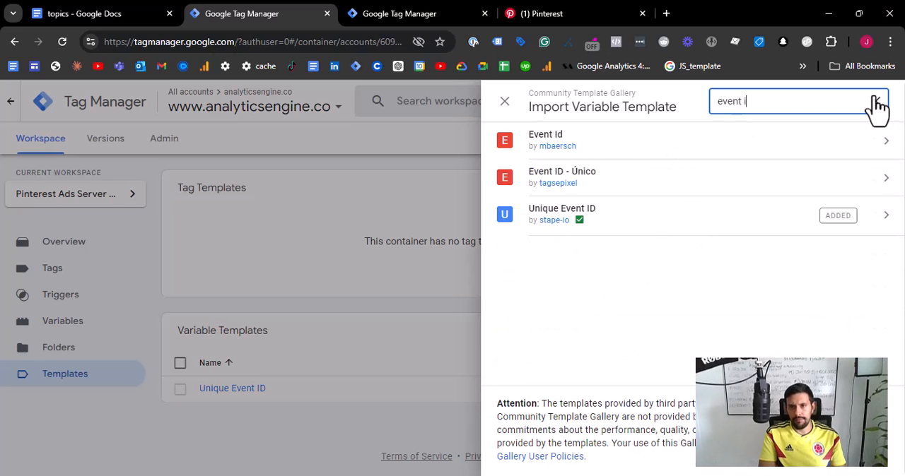
{"action": "left_click", "coordinate": [592, 220]}
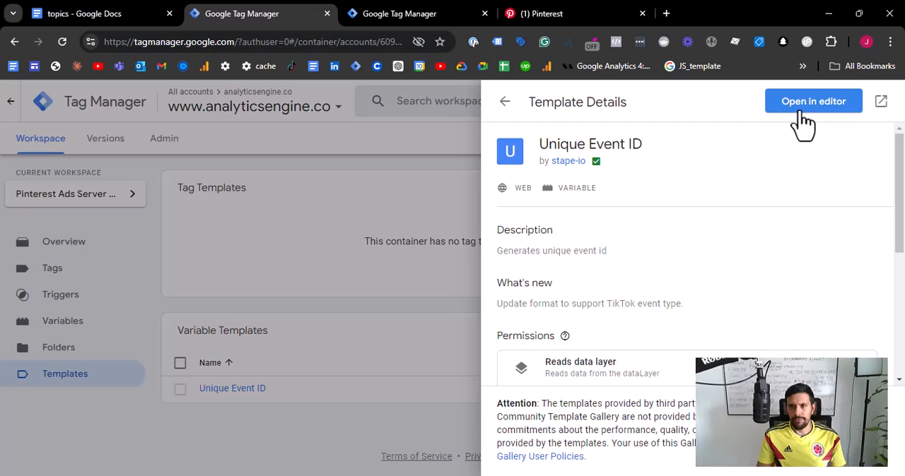
{"action": "left_click", "coordinate": [803, 117]}
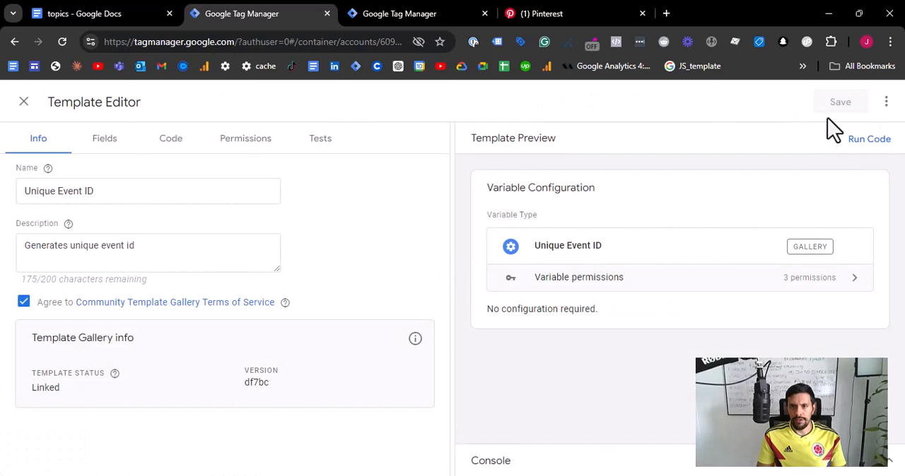
- Rename the variable template to Unique Event ID Stape, save it despite unlinking gallery updates, and return to the refreshed template list
{"action": "left_click", "coordinate": [110, 191]}
{"action": "type", "text": "Ste"}
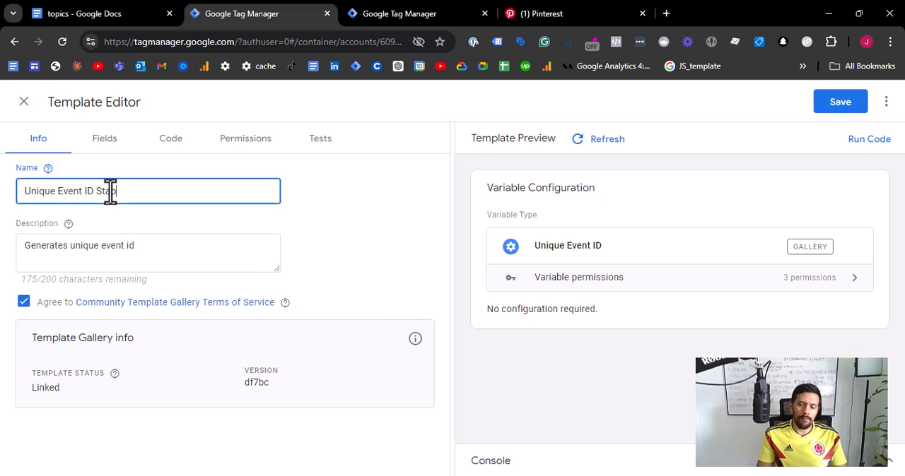
{"action": "type", "text": "pe"}
{"action": "left_click", "coordinate": [855, 106]}
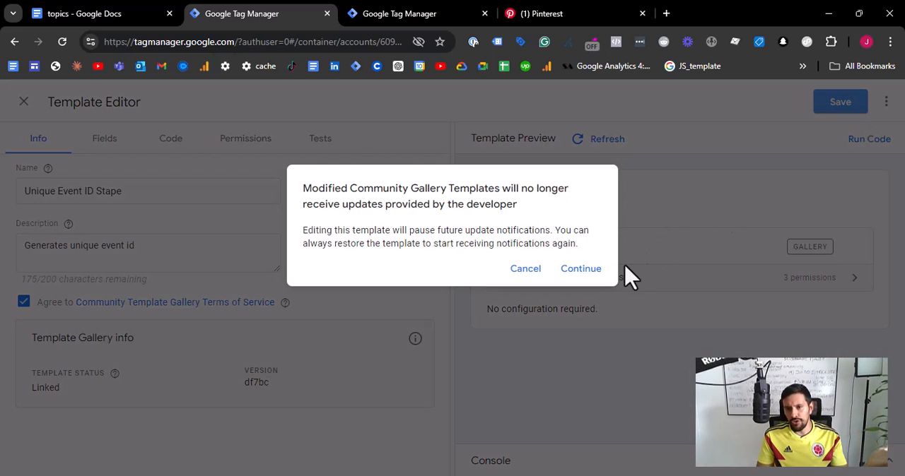
{"action": "left_click", "coordinate": [582, 272]}
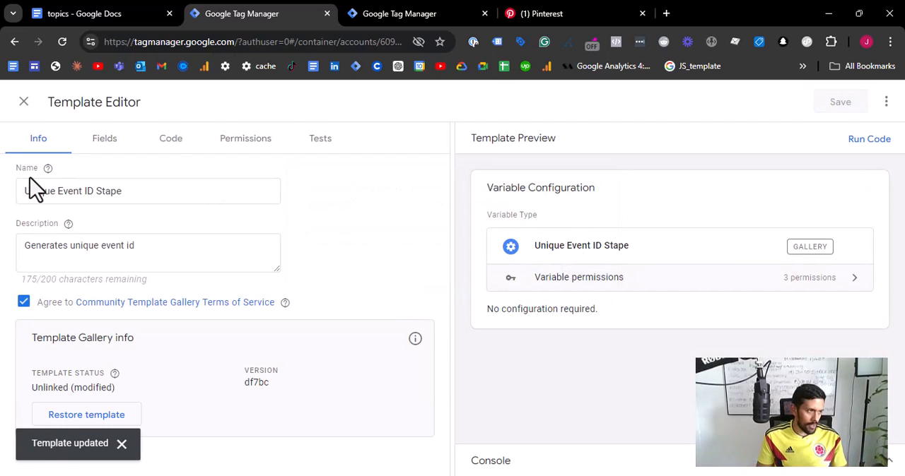
{"action": "left_click", "coordinate": [24, 103]}
{"action": "left_click", "coordinate": [393, 274]}
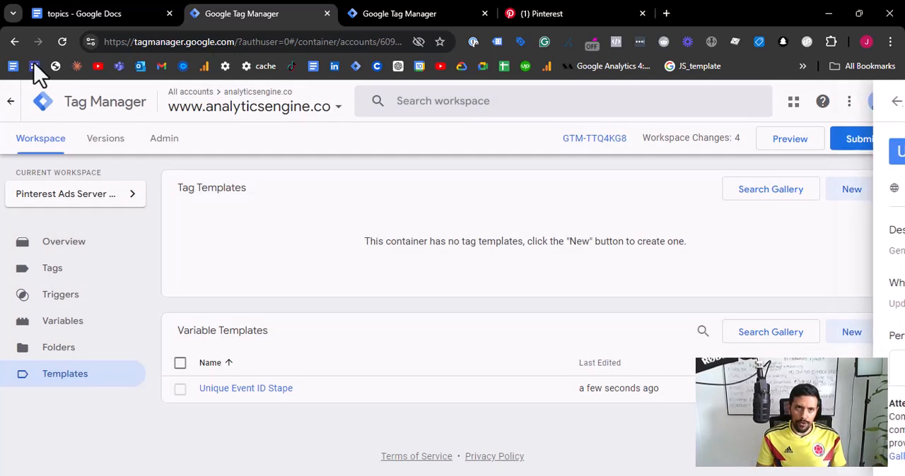
{"action": "left_click", "coordinate": [61, 42]}
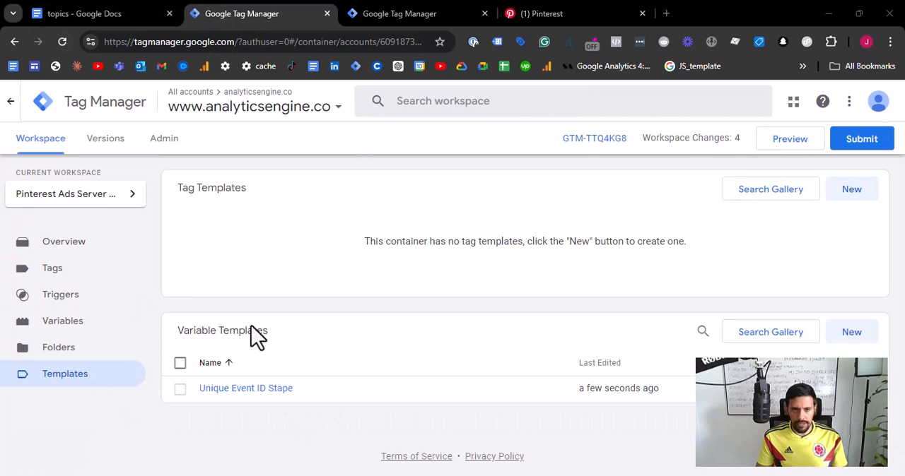
- Start a new user-defined variable and name it Event ID
{"action": "left_click", "coordinate": [111, 330]}
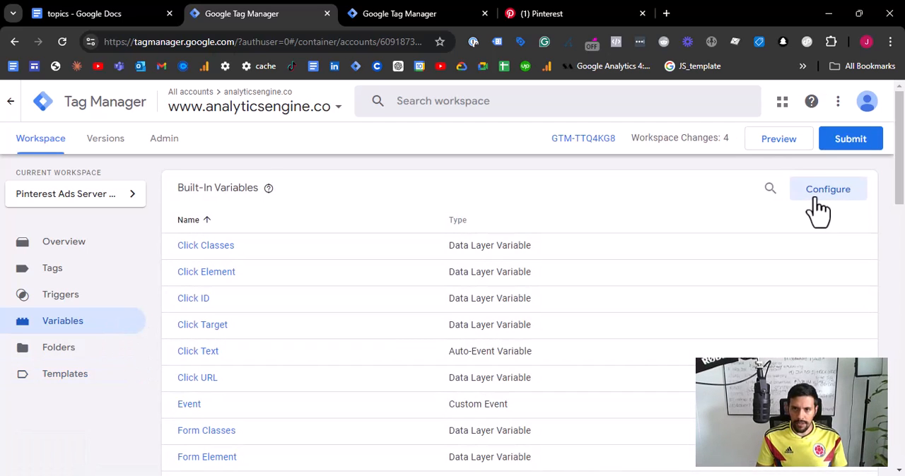
{"action": "scroll", "coordinate": [813, 207], "scroll_direction": "down", "scroll_amount": 10}
{"action": "scroll", "coordinate": [814, 203], "scroll_direction": "up", "scroll_amount": 3}
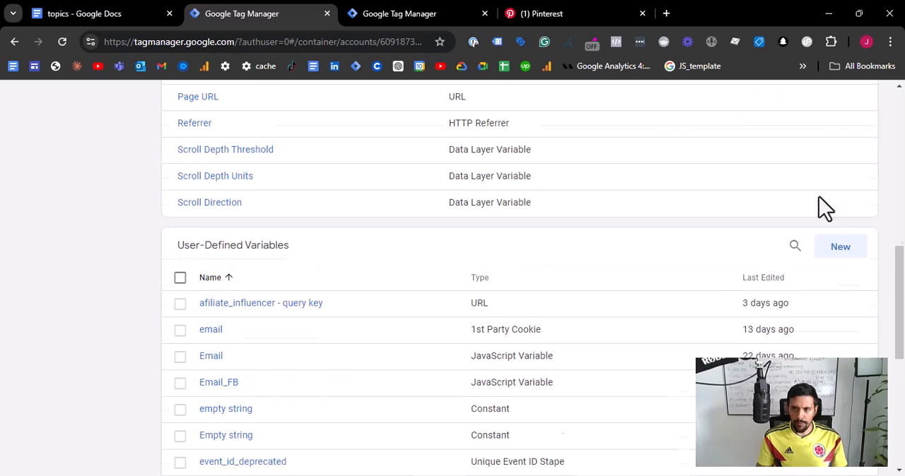
{"action": "left_click", "coordinate": [840, 264]}
{"action": "left_click", "coordinate": [230, 105]}
{"action": "triple_click", "coordinate": [235, 106]}
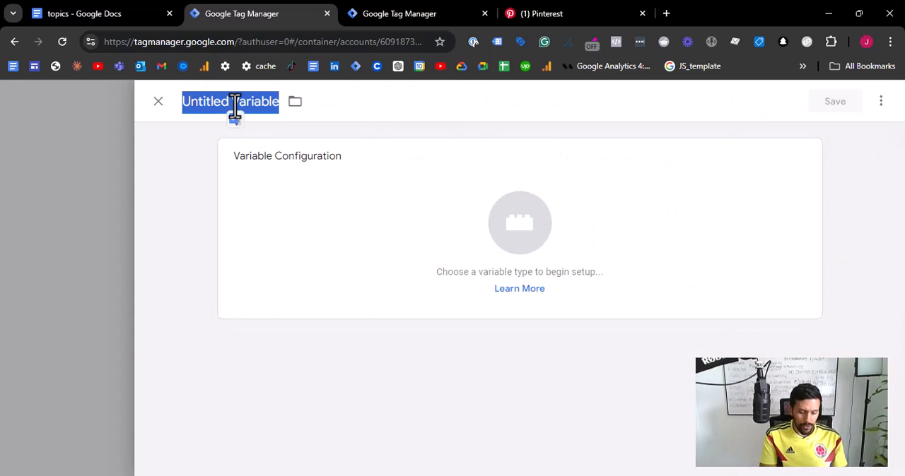
{"action": "triple_click", "coordinate": [205, 106]}
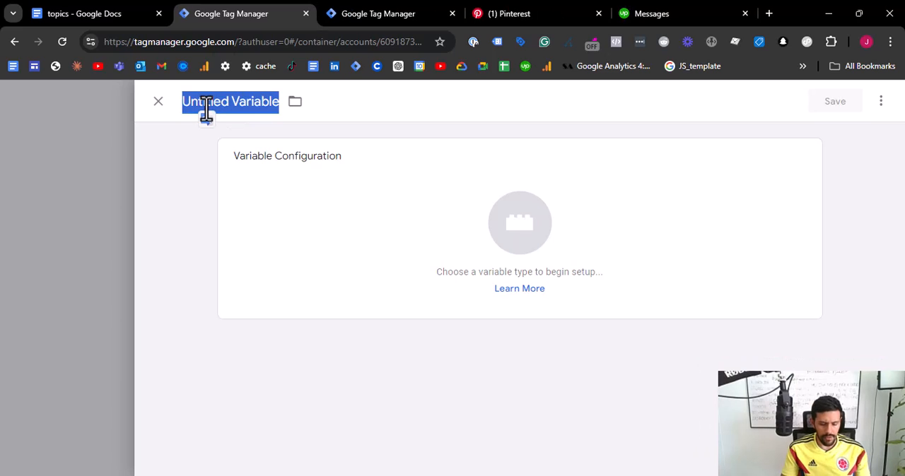
{"action": "type", "text": "Event ID"}
- Set the Event ID variable's type to Unique Event ID Stape and save the variable
{"action": "left_click", "coordinate": [414, 196]}
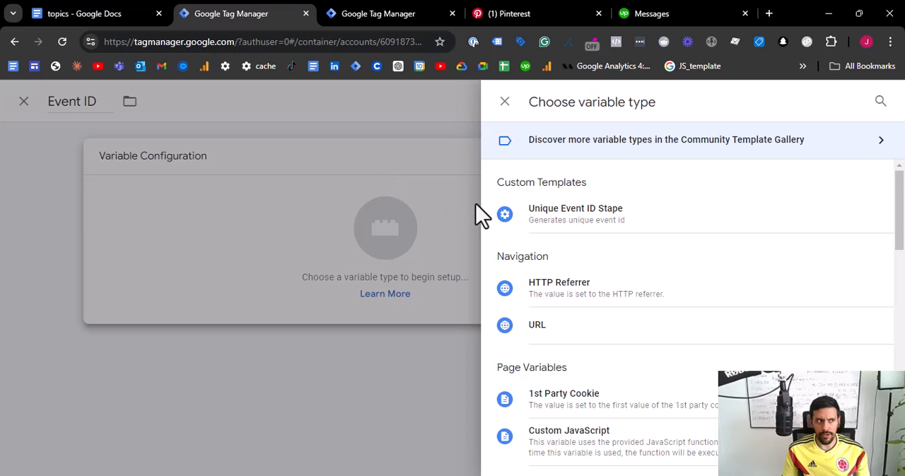
{"action": "left_click", "coordinate": [594, 216]}
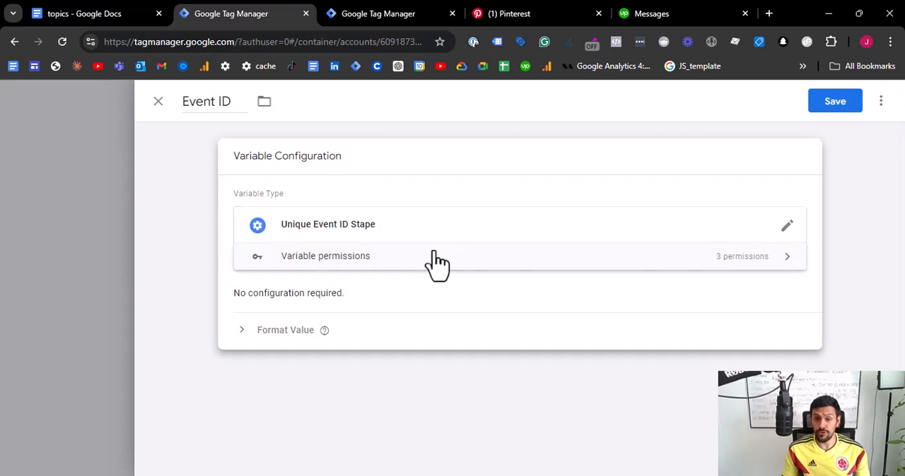
{"action": "left_click", "coordinate": [835, 103]}
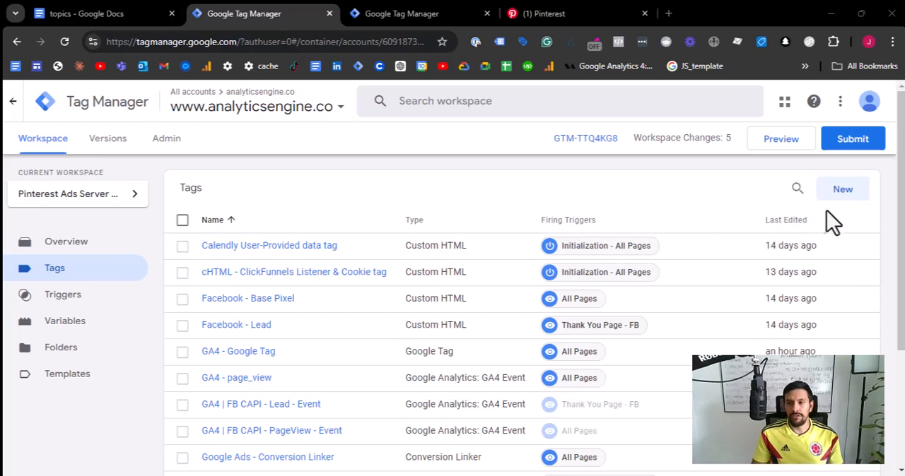
- Start a new tag in the container and set its type to Pinterest Tag, ready for its Tag ID
{"action": "left_click", "coordinate": [843, 191]}
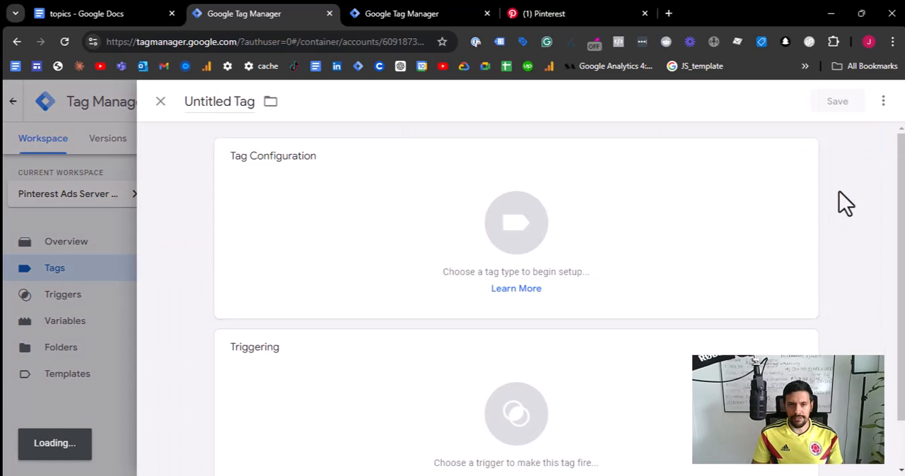
{"action": "left_click", "coordinate": [369, 194]}
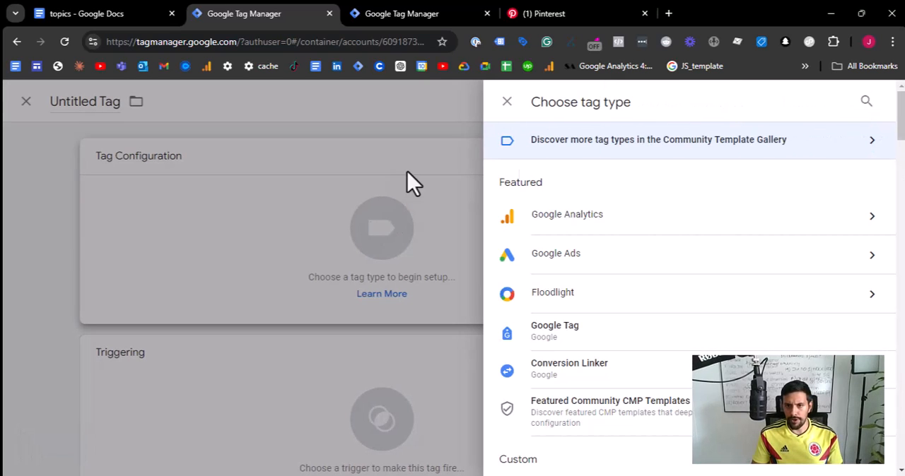
{"action": "left_click", "coordinate": [866, 103]}
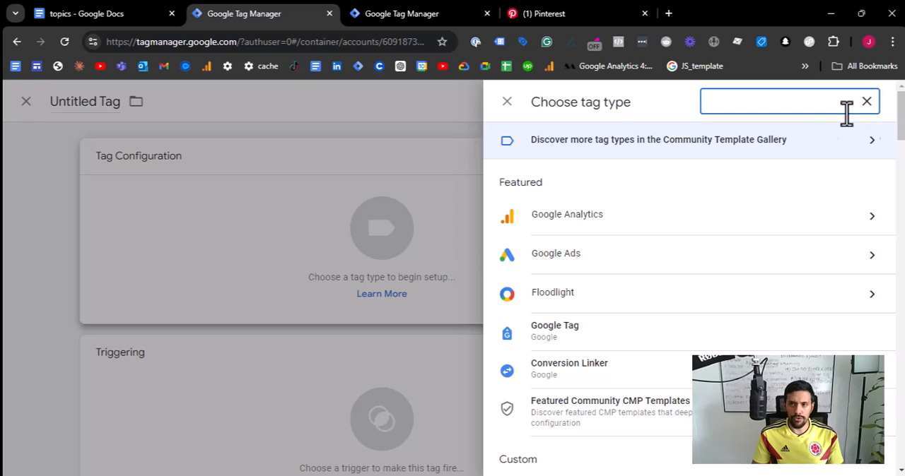
{"action": "type", "text": "pintere"}
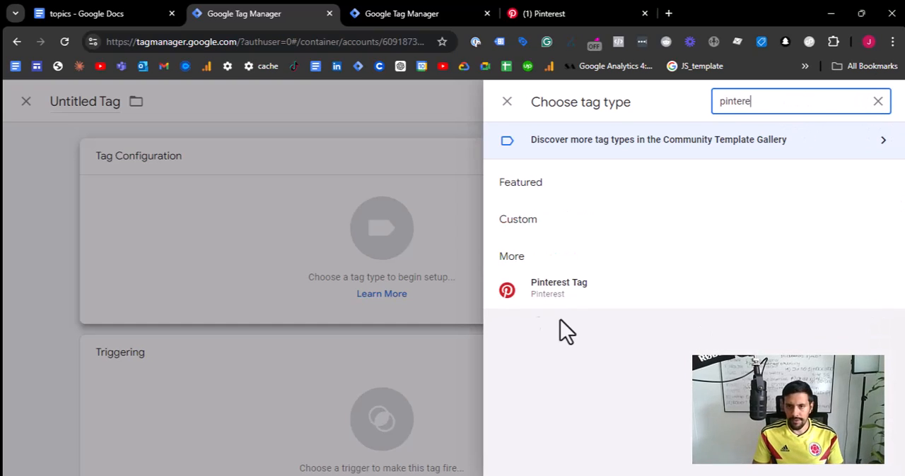
{"action": "left_click", "coordinate": [539, 292]}
{"action": "scroll", "coordinate": [292, 285], "scroll_direction": "down", "scroll_amount": 1}
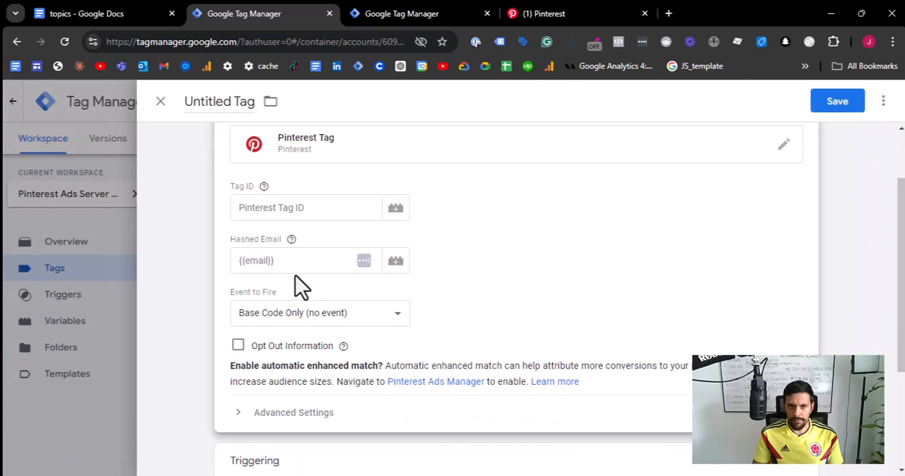
{"action": "scroll", "coordinate": [331, 202], "scroll_direction": "up", "scroll_amount": 1}
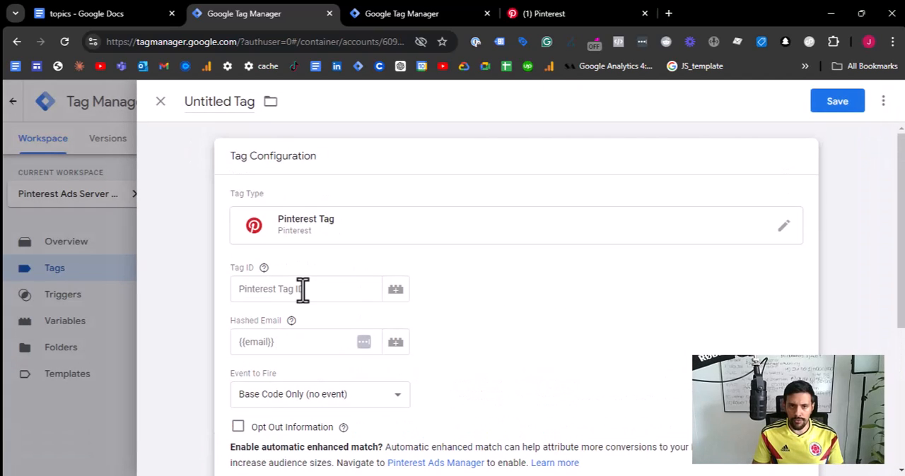
{"action": "left_click", "coordinate": [276, 289]}
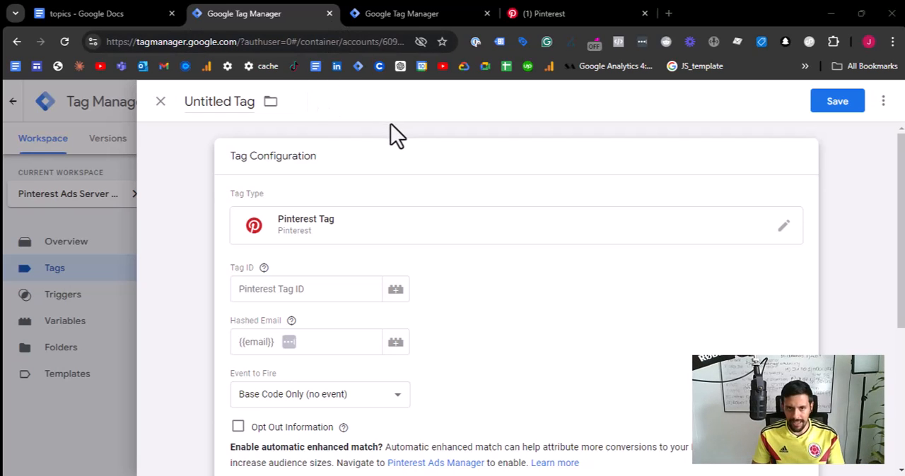
- Switch to the Pinterest ad account overview and open the Conversions page under Manage business
{"action": "left_click", "coordinate": [544, 13]}
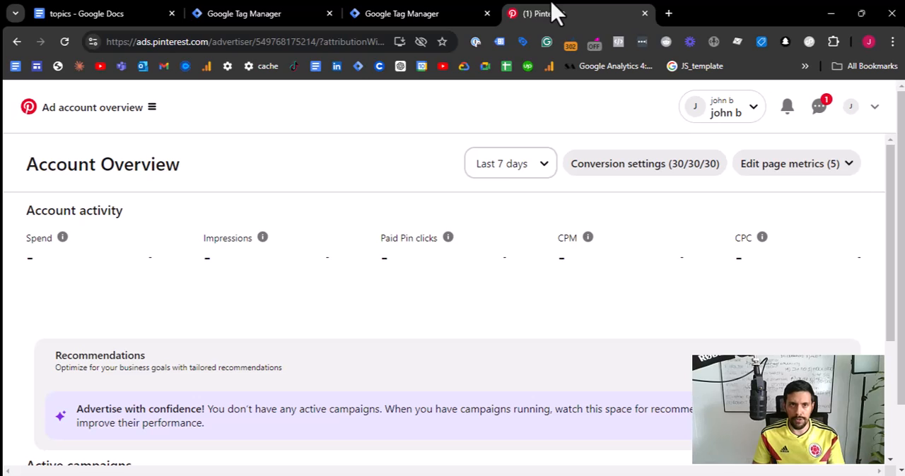
{"action": "left_click_drag", "start_coordinate": [136, 42], "coordinate": [217, 42]}
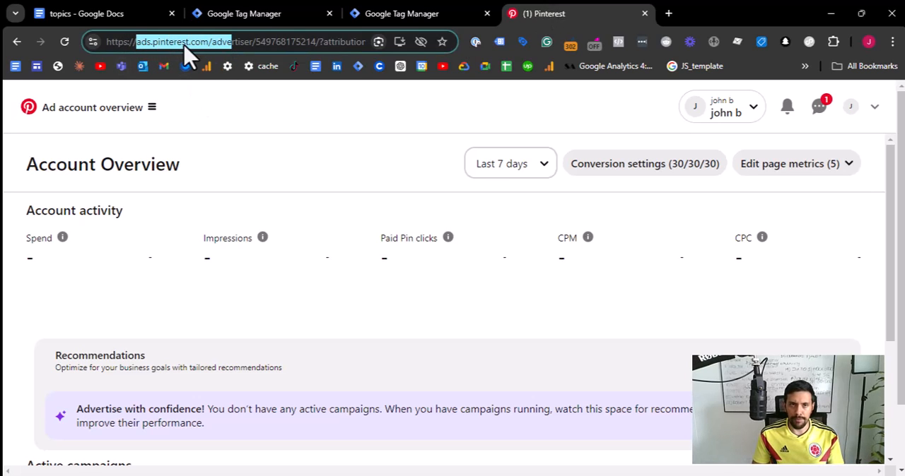
{"action": "left_click", "coordinate": [152, 109]}
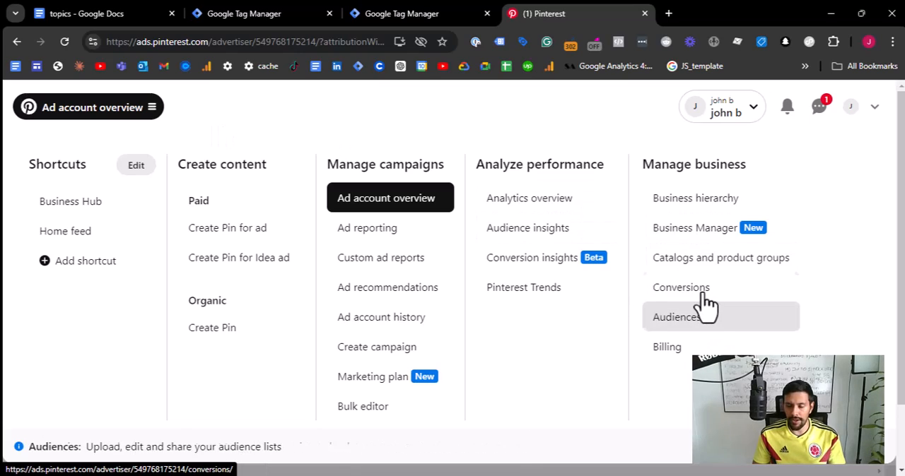
{"action": "scroll", "coordinate": [702, 293], "scroll_direction": "up", "scroll_amount": 5}
{"action": "scroll", "coordinate": [669, 278], "scroll_direction": "down", "scroll_amount": 3}
{"action": "left_click", "coordinate": [671, 284]}
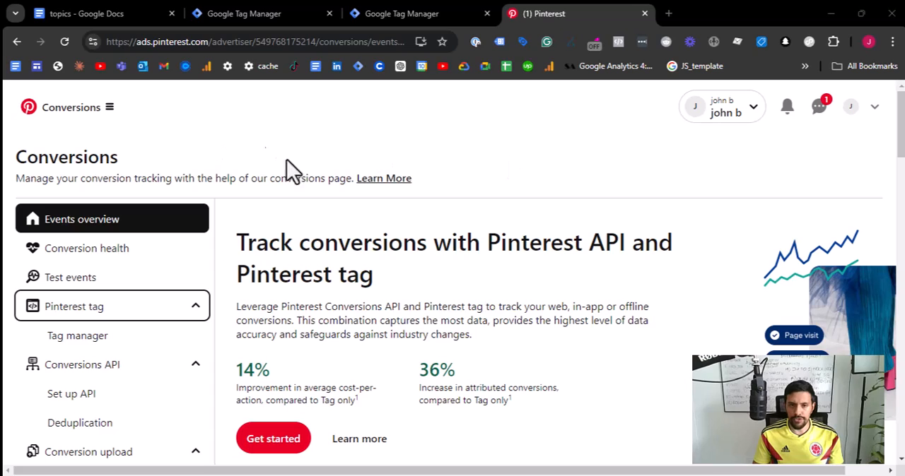
- Open the Pinterest tag's Tag manager page and start installing the Pinterest tag
{"action": "left_click", "coordinate": [106, 338]}
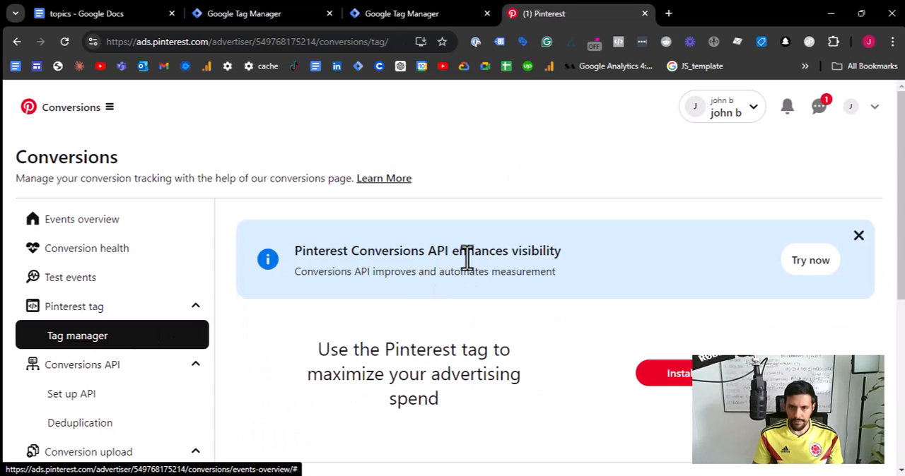
{"action": "scroll", "coordinate": [466, 259], "scroll_direction": "down", "scroll_amount": 1}
{"action": "scroll", "coordinate": [481, 272], "scroll_direction": "down", "scroll_amount": 2}
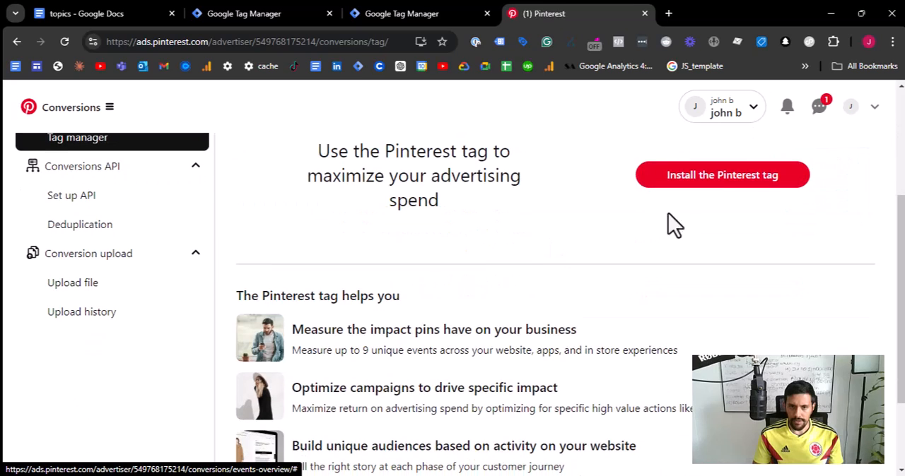
{"action": "left_click", "coordinate": [714, 176]}
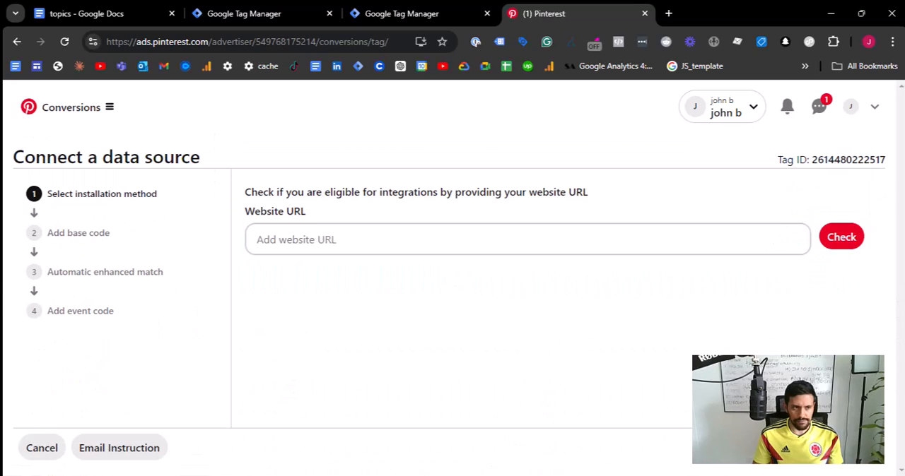
{"action": "left_click", "coordinate": [385, 243]}
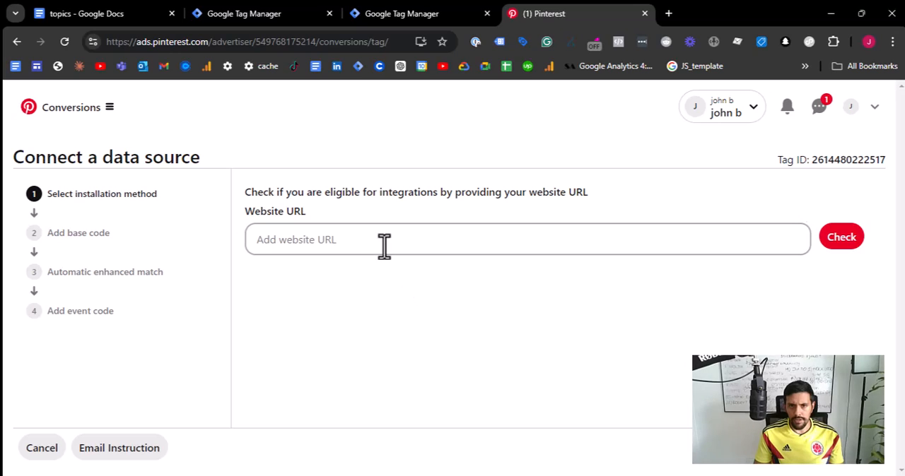
{"action": "type", "text": "https://click-funnels.analyticsengine.co/"}
{"action": "left_click", "coordinate": [841, 240]}
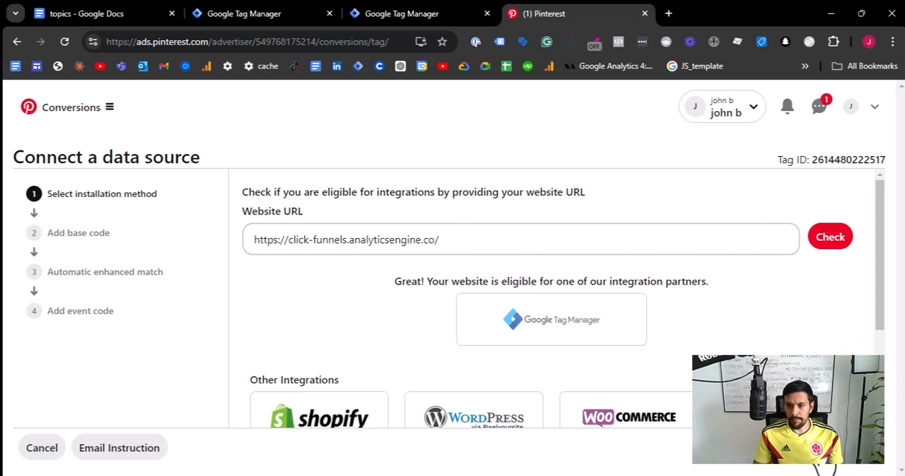
{"action": "left_click", "coordinate": [821, 464]}
- Copy the Pinterest Tag ID from the load call in the base code
{"action": "scroll", "coordinate": [609, 273], "scroll_direction": "down", "scroll_amount": 2}
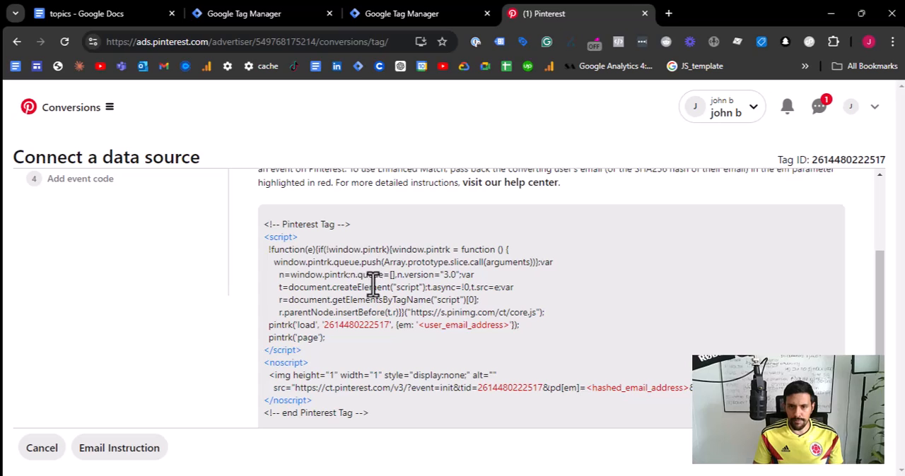
{"action": "scroll", "coordinate": [346, 285], "scroll_direction": "down", "scroll_amount": 1}
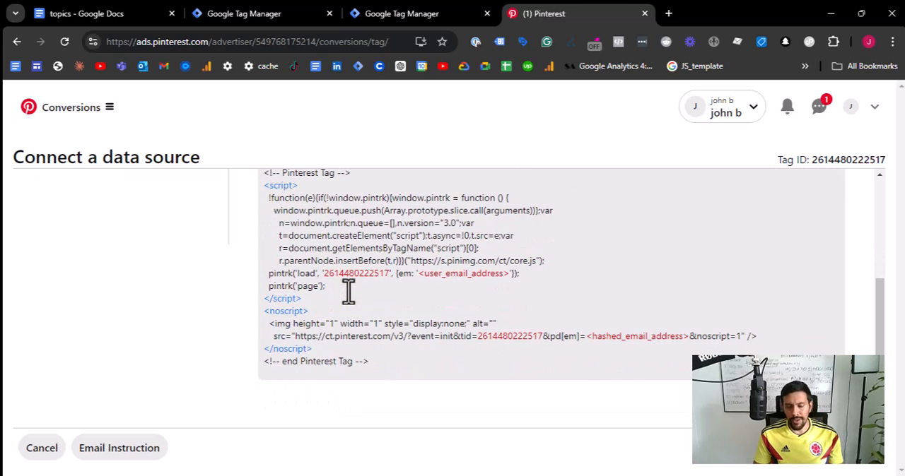
{"action": "left_click_drag", "start_coordinate": [323, 273], "coordinate": [390, 279]}
{"action": "key", "text": "ctrl+c"}
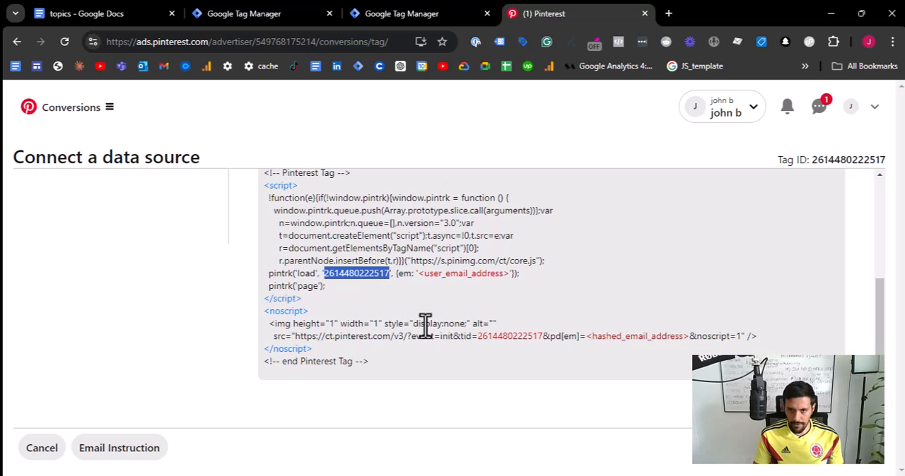
{"action": "scroll", "coordinate": [354, 274], "scroll_direction": "up", "scroll_amount": 5}
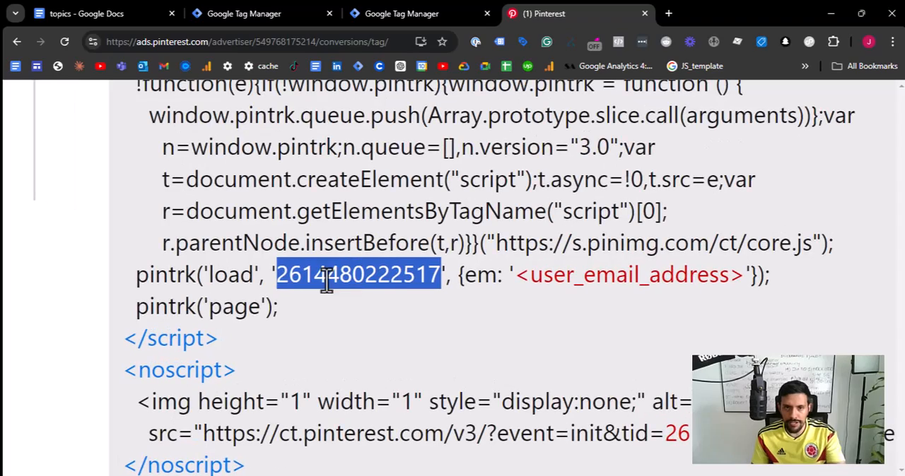
{"action": "scroll", "coordinate": [332, 274], "scroll_direction": "down", "scroll_amount": 5}
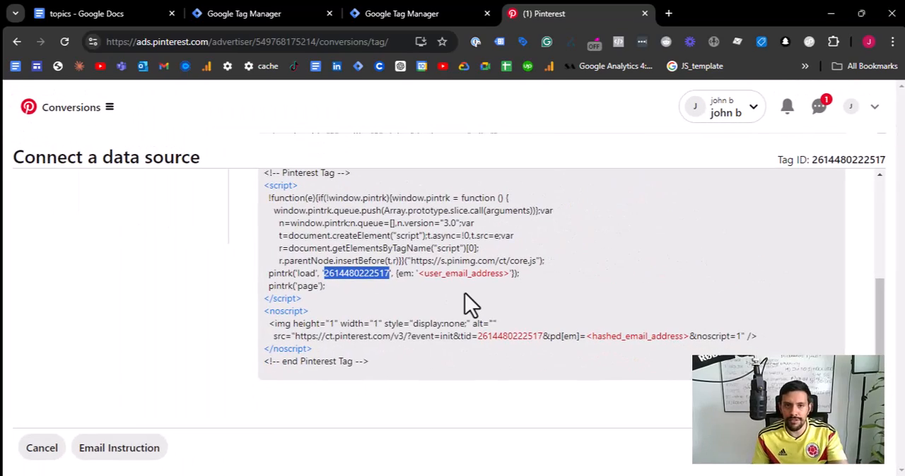
{"action": "scroll", "coordinate": [465, 293], "scroll_direction": "up", "scroll_amount": 1}
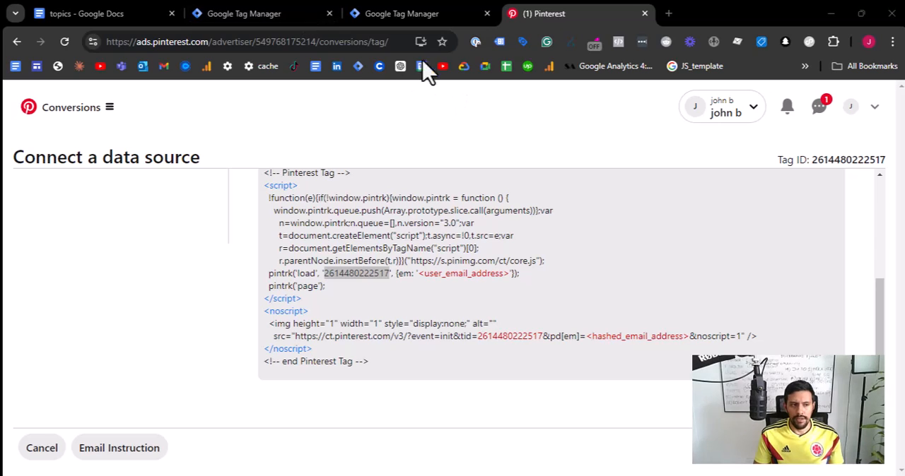
- Return to Google Tag Manager and create a new variable named Pinterest Pixel ID for the Pinterest tag's Tag ID
{"action": "left_click", "coordinate": [264, 14]}
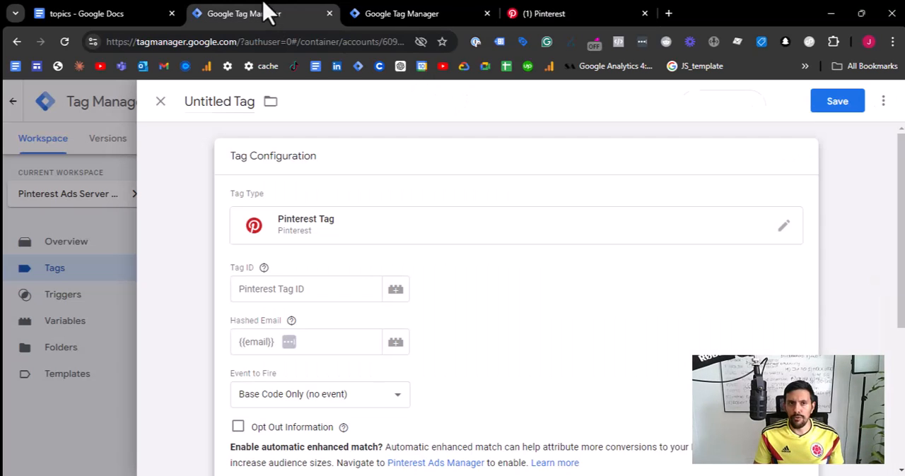
{"action": "left_click", "coordinate": [294, 292]}
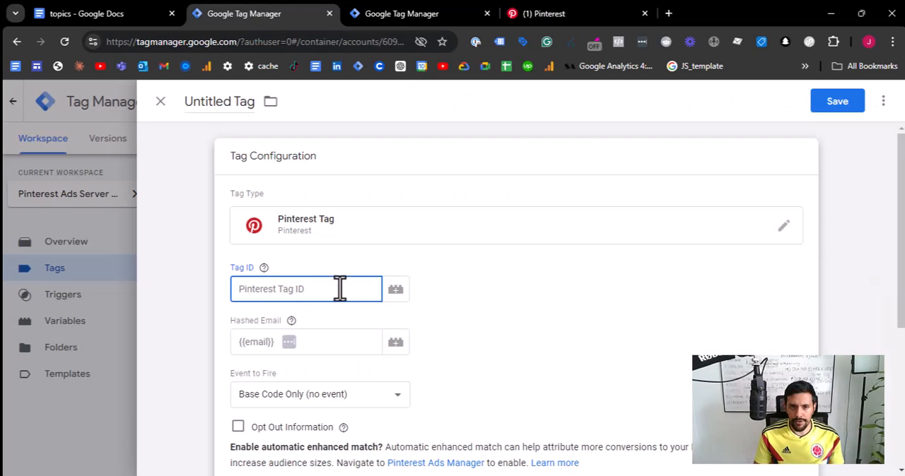
{"action": "left_click", "coordinate": [396, 293]}
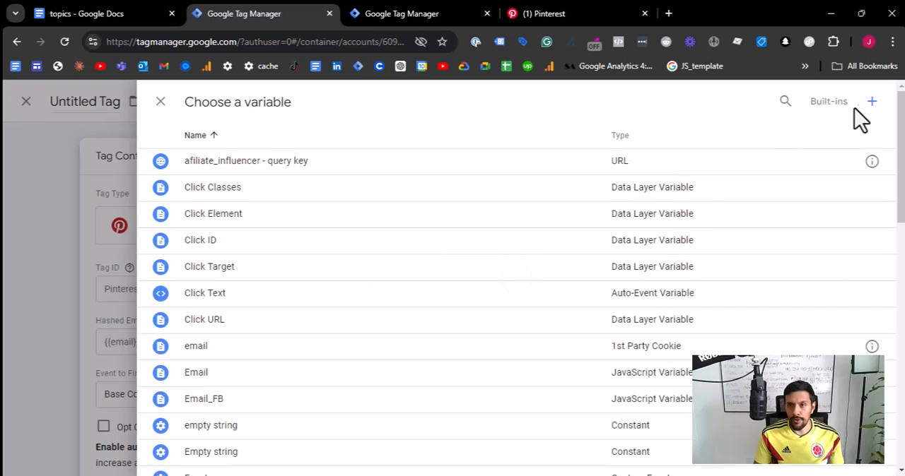
{"action": "left_click", "coordinate": [866, 101]}
{"action": "left_click", "coordinate": [256, 103]}
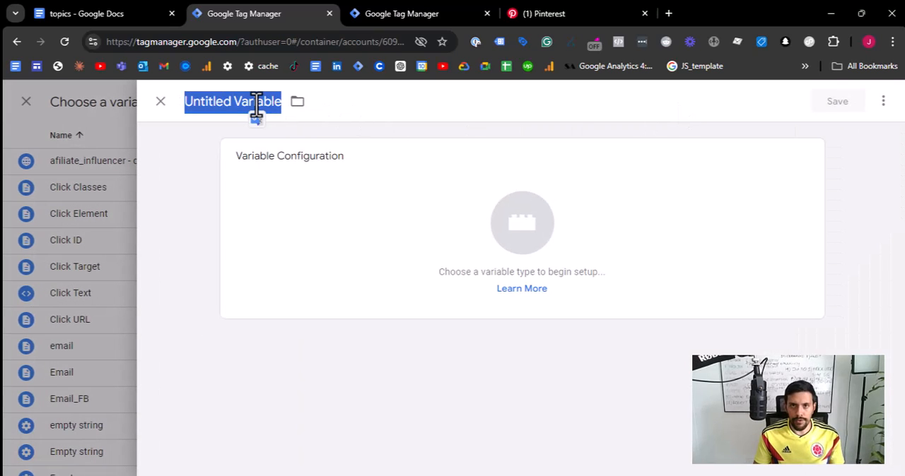
{"action": "type", "text": "Pinte"}
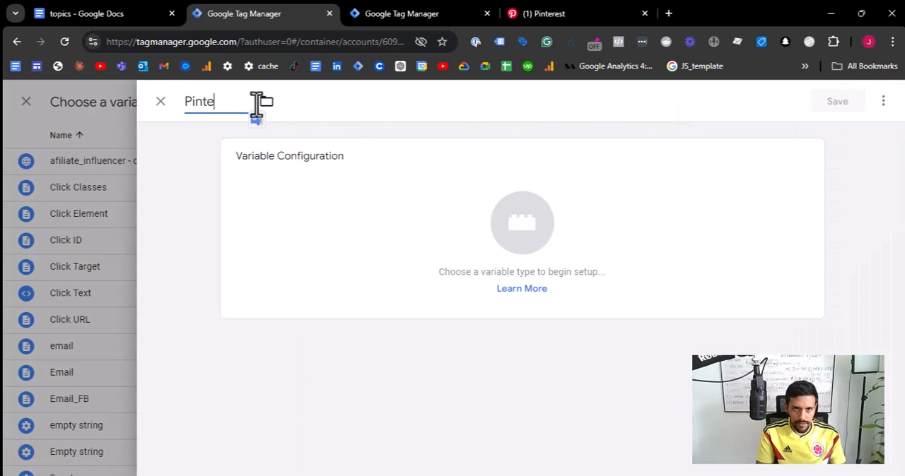
{"action": "type", "text": "rest Pixel ID"}
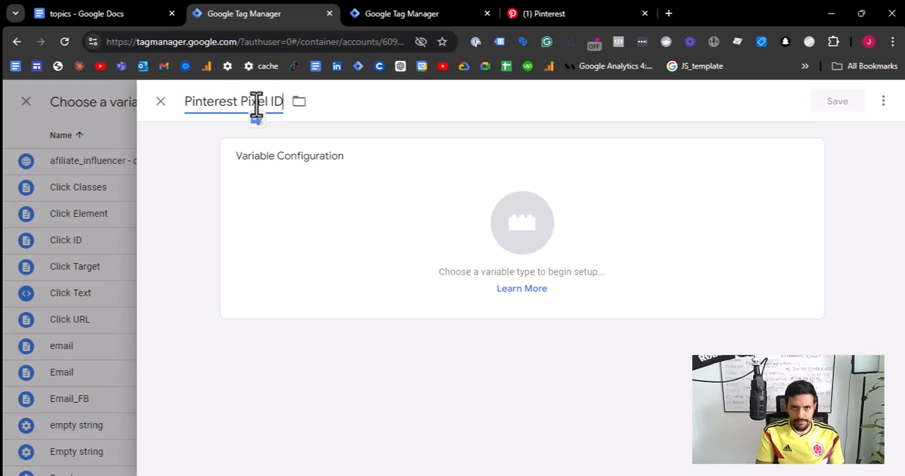
- Set the variable's type to Constant and its value to the copied Pinterest Tag ID
{"action": "left_click", "coordinate": [638, 232]}
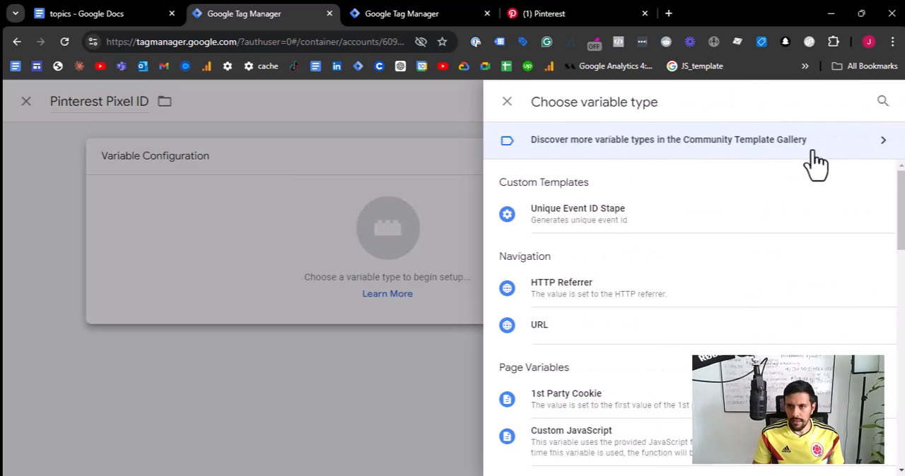
{"action": "left_click", "coordinate": [882, 103]}
{"action": "type", "text": "consta"}
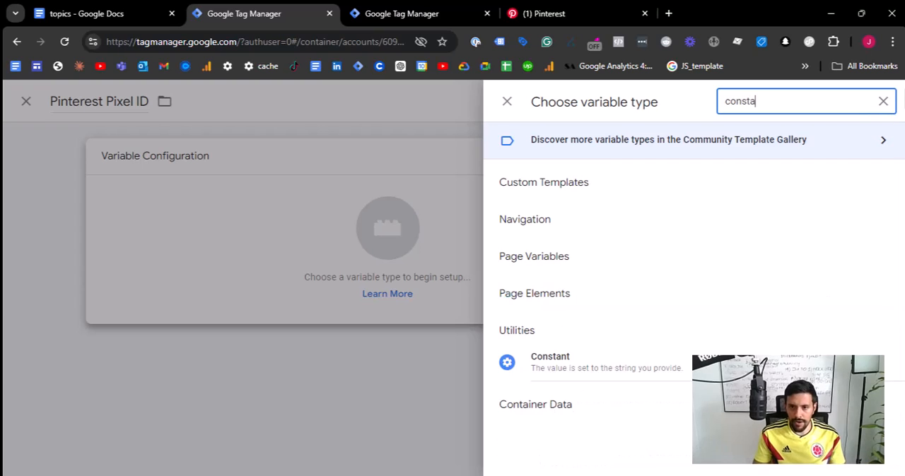
{"action": "left_click", "coordinate": [609, 363]}
{"action": "left_click", "coordinate": [316, 290]}
{"action": "key", "text": "ctrl+v"}
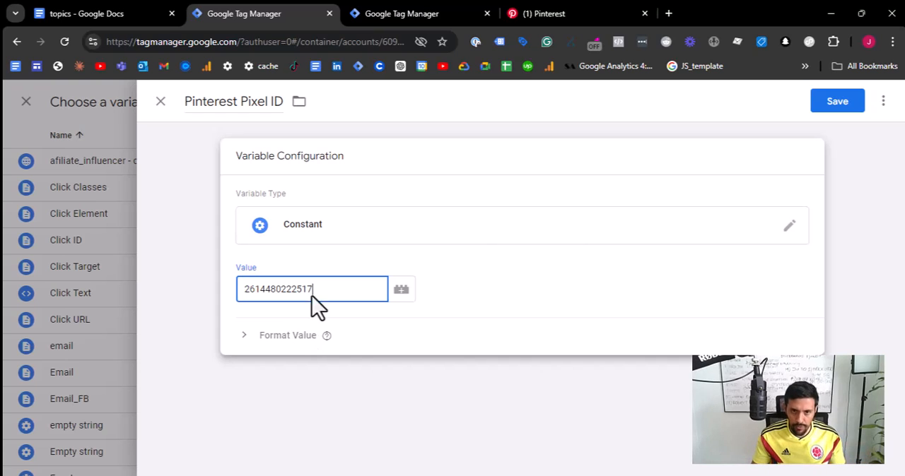
- Append a hyphen and the copied Tag ID to the variable's name, and save it as the tag's Tag ID
{"action": "left_click", "coordinate": [283, 95]}
{"action": "left_click", "coordinate": [284, 98]}
{"action": "left_click", "coordinate": [276, 100]}
{"action": "type", "text": "-"}
{"action": "key", "text": "ctrl+v"}
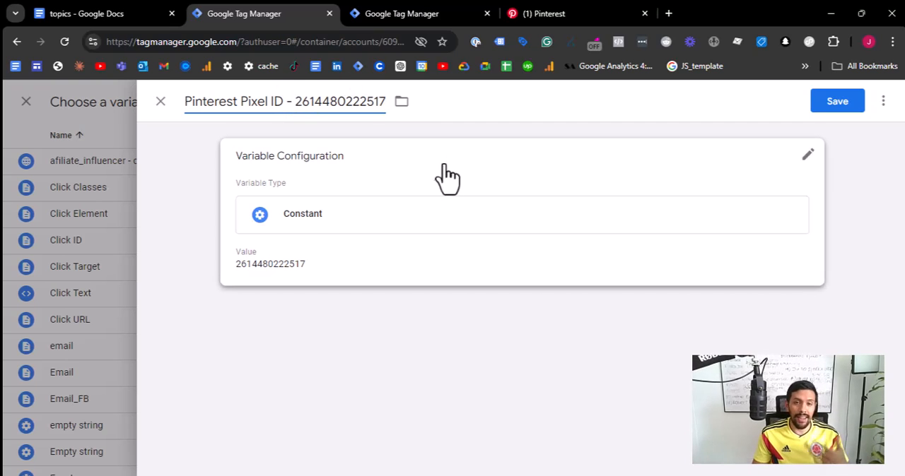
{"action": "left_click", "coordinate": [837, 101]}
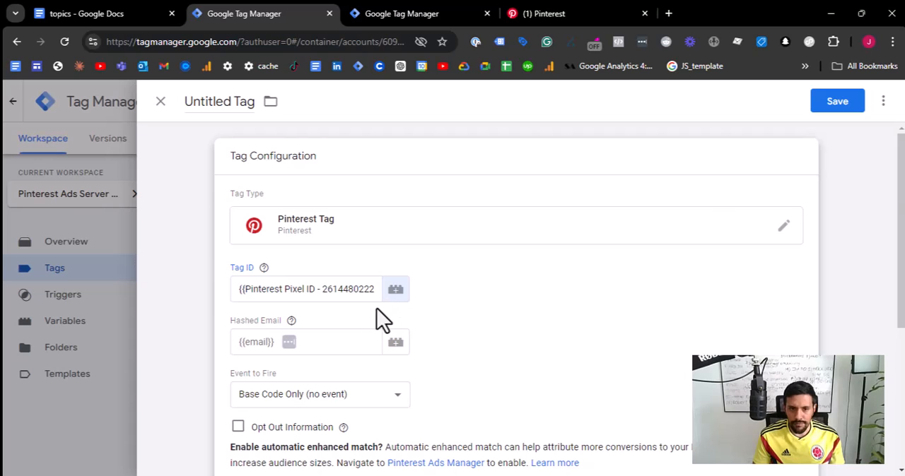
- Examine the Pinterest tag's Hashed Email and Event to Fire settings
{"action": "scroll", "coordinate": [382, 311], "scroll_direction": "down", "scroll_amount": 2}
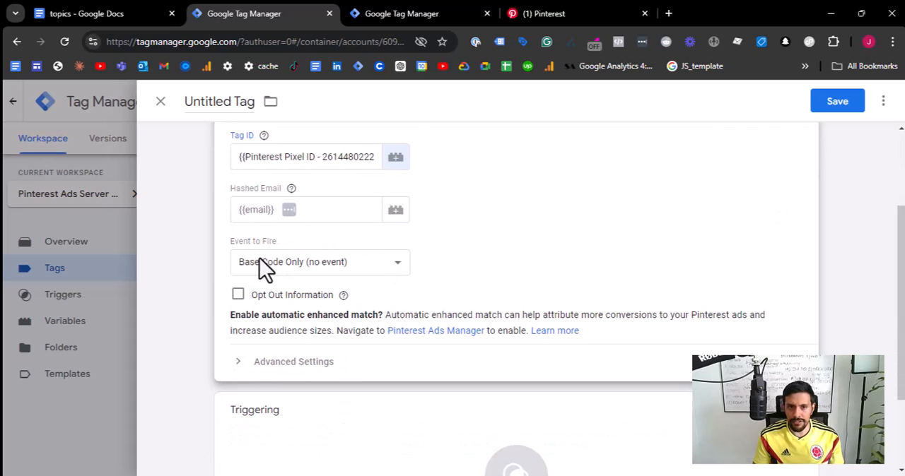
{"action": "scroll", "coordinate": [284, 240], "scroll_direction": "up", "scroll_amount": 5}
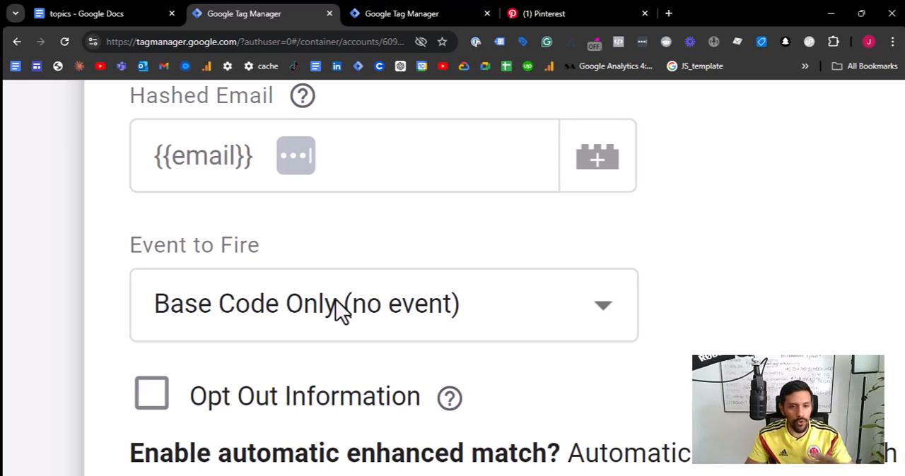
{"action": "scroll", "coordinate": [522, 296], "scroll_direction": "down", "scroll_amount": 5}
{"action": "scroll", "coordinate": [522, 294], "scroll_direction": "down", "scroll_amount": 1}
{"action": "scroll", "coordinate": [522, 292], "scroll_direction": "up", "scroll_amount": 3}
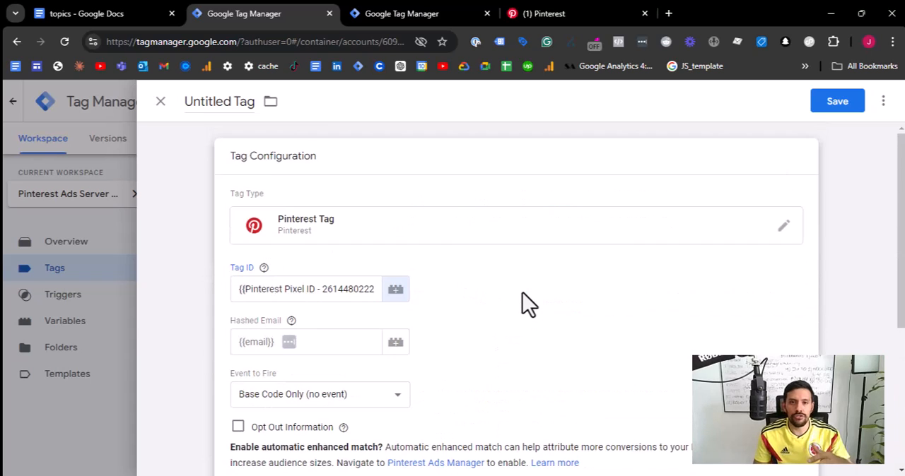
{"action": "scroll", "coordinate": [518, 322], "scroll_direction": "down", "scroll_amount": 2}
{"action": "scroll", "coordinate": [520, 325], "scroll_direction": "up", "scroll_amount": 2}
- Set the Pinterest tag's firing trigger to Initialization - All Pages
{"action": "scroll", "coordinate": [545, 332], "scroll_direction": "down", "scroll_amount": 3}
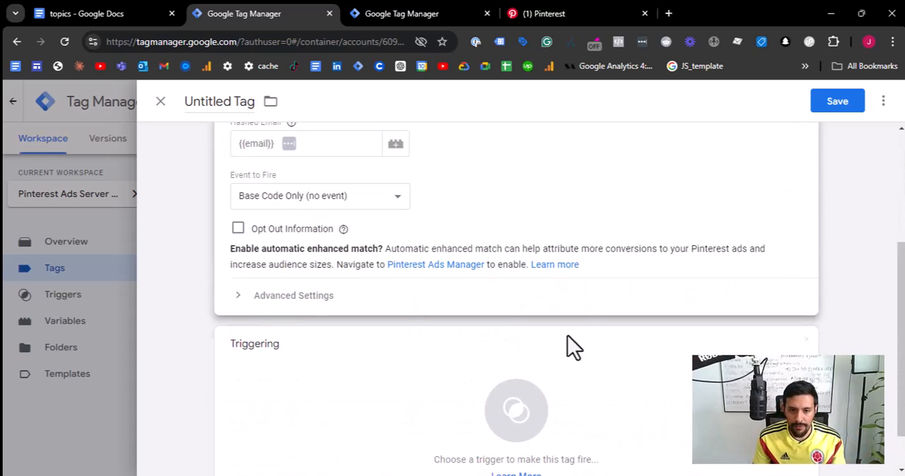
{"action": "left_click", "coordinate": [676, 398]}
{"action": "left_click", "coordinate": [846, 103]}
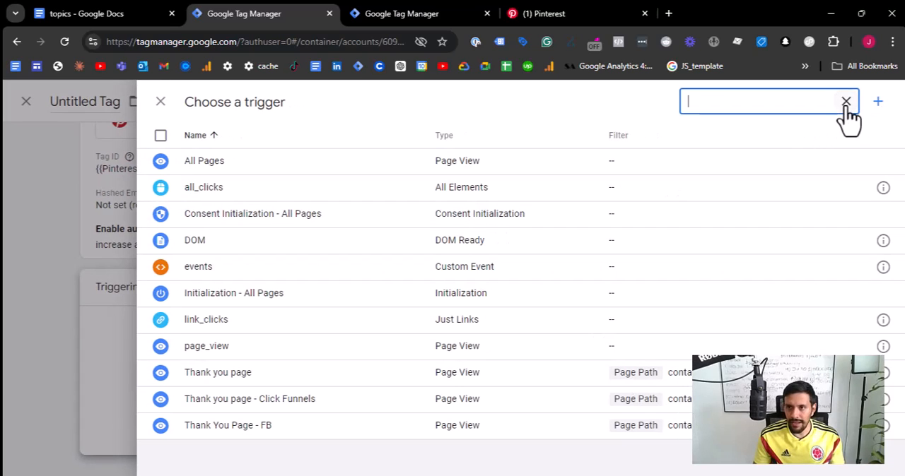
{"action": "type", "text": "init"}
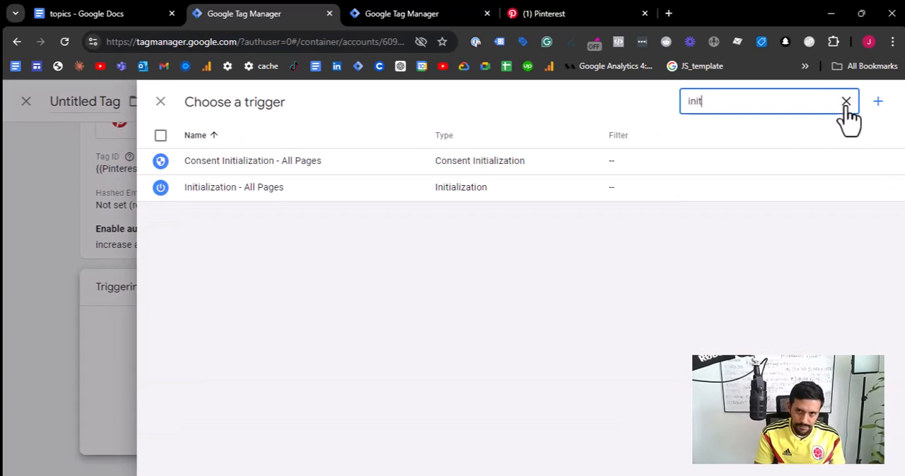
{"action": "left_click", "coordinate": [247, 196]}
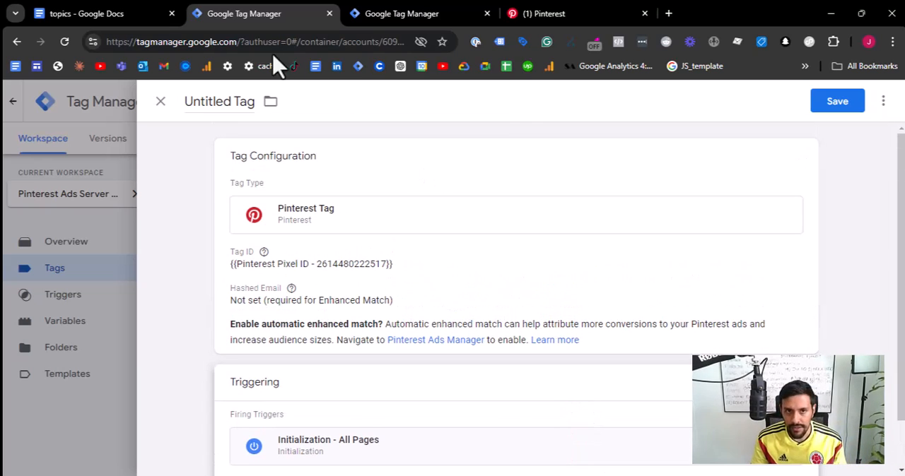
- Name the Pinterest tag "Pinterest Ads - Base Pixel"
{"action": "left_click", "coordinate": [205, 99]}
{"action": "type", "text": "Pin"}
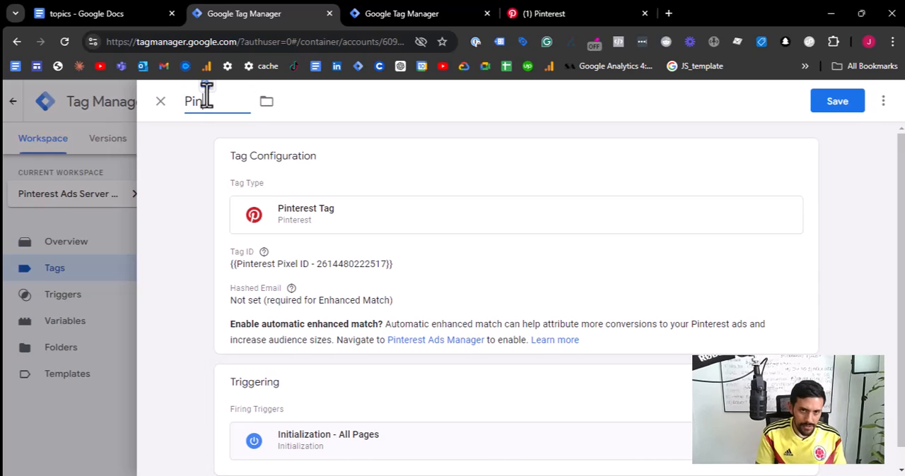
{"action": "type", "text": "terest Ads -"}
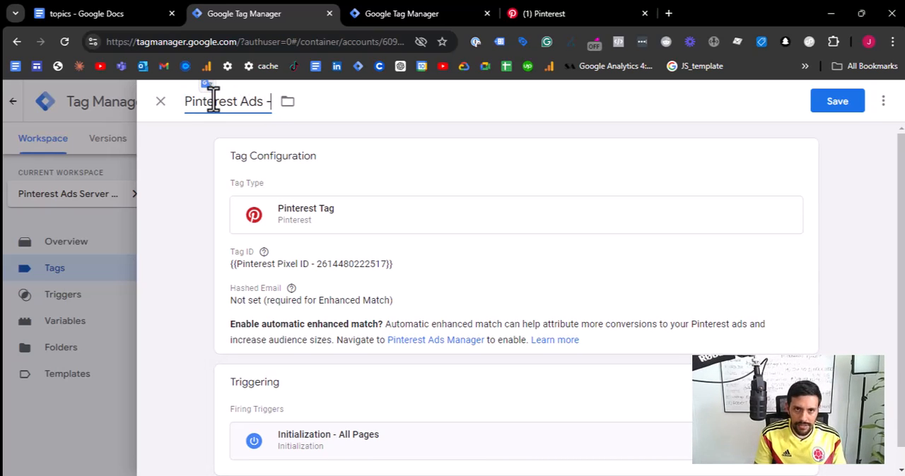
{"action": "type", "text": " Base Pixelo"}
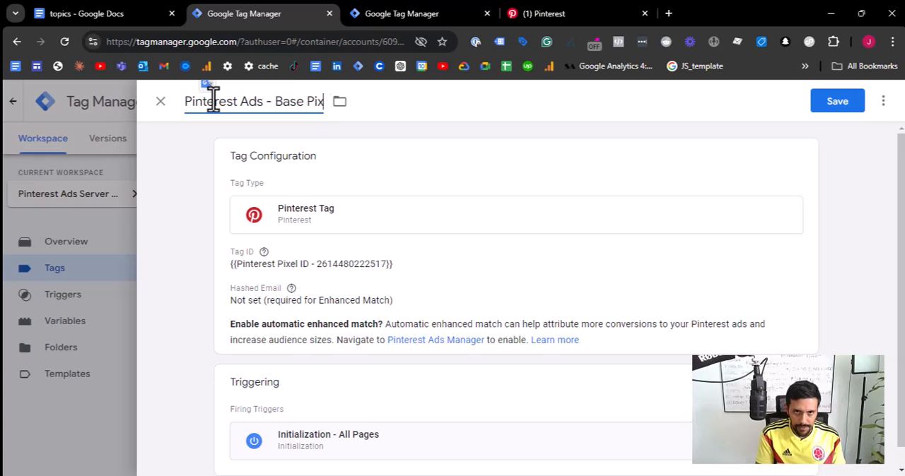
{"action": "key", "text": "BackSpace"}
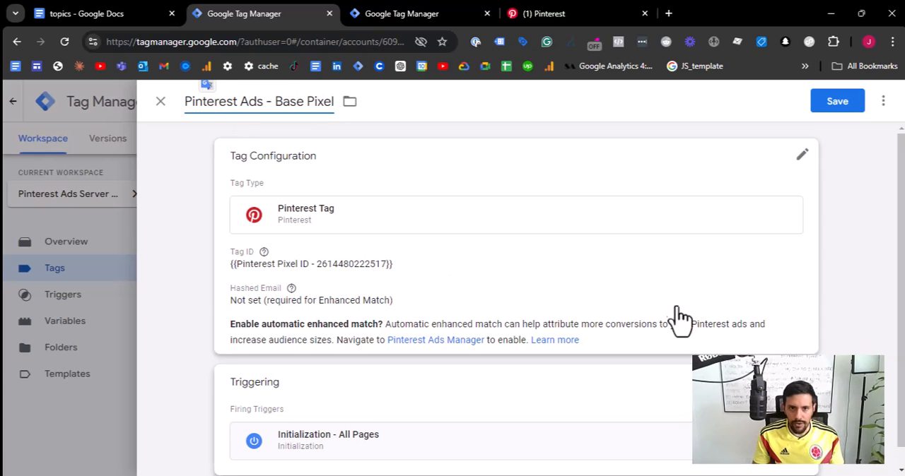
- Review the Pinterest tag's Hashed Email field and remaining settings, leaving them as they are, and save the tag
{"action": "left_click", "coordinate": [697, 347]}
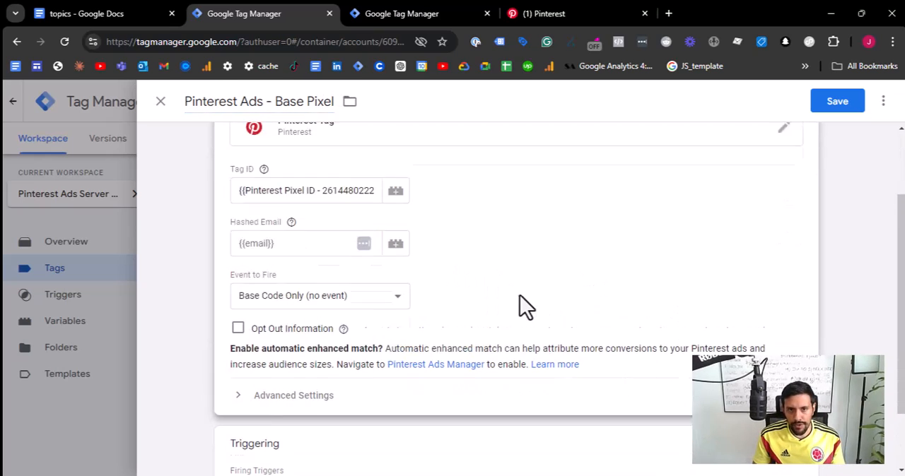
{"action": "left_click", "coordinate": [258, 341]}
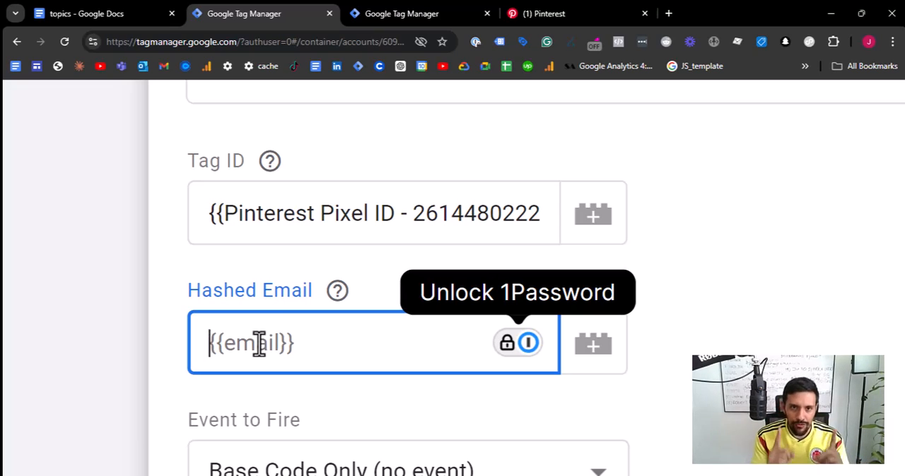
{"action": "scroll", "coordinate": [382, 382], "scroll_direction": "down", "scroll_amount": 5}
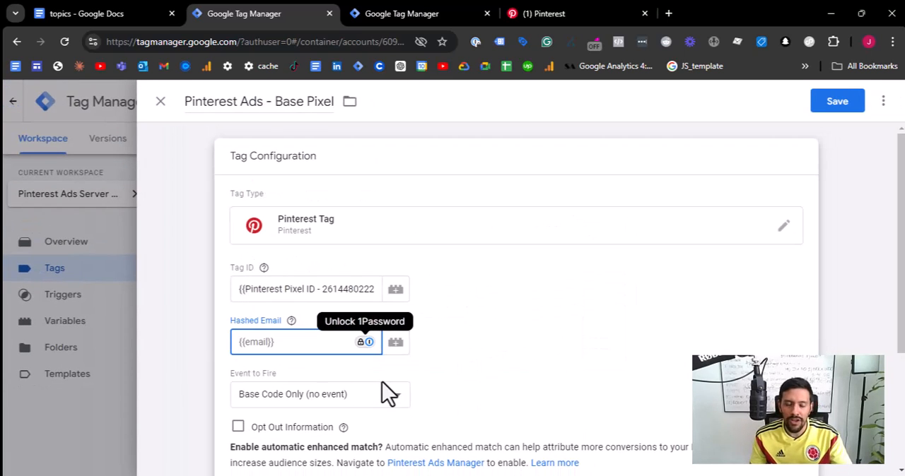
{"action": "left_click", "coordinate": [562, 339]}
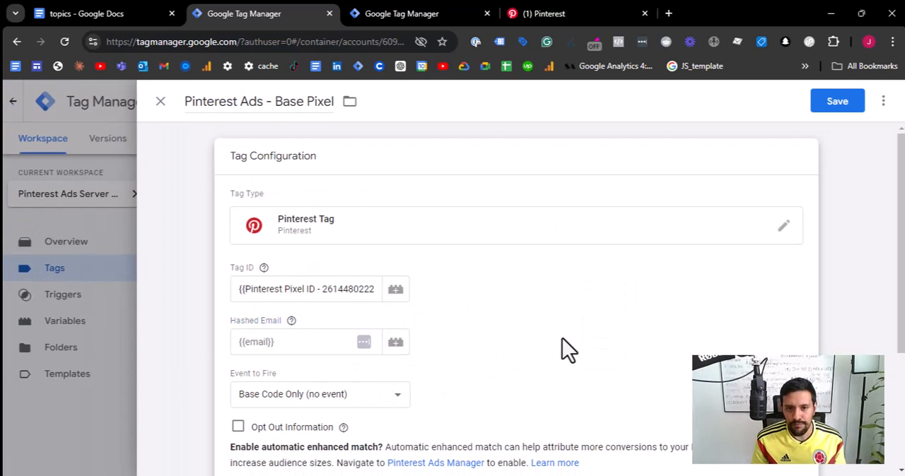
{"action": "scroll", "coordinate": [566, 335], "scroll_direction": "down", "scroll_amount": 1}
{"action": "scroll", "coordinate": [540, 299], "scroll_direction": "down", "scroll_amount": 2}
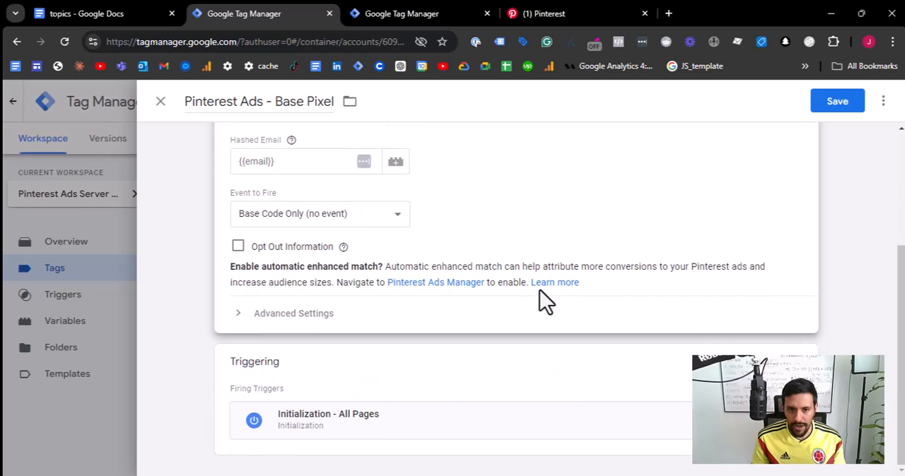
{"action": "scroll", "coordinate": [540, 290], "scroll_direction": "up", "scroll_amount": 3}
{"action": "left_click", "coordinate": [826, 101]}
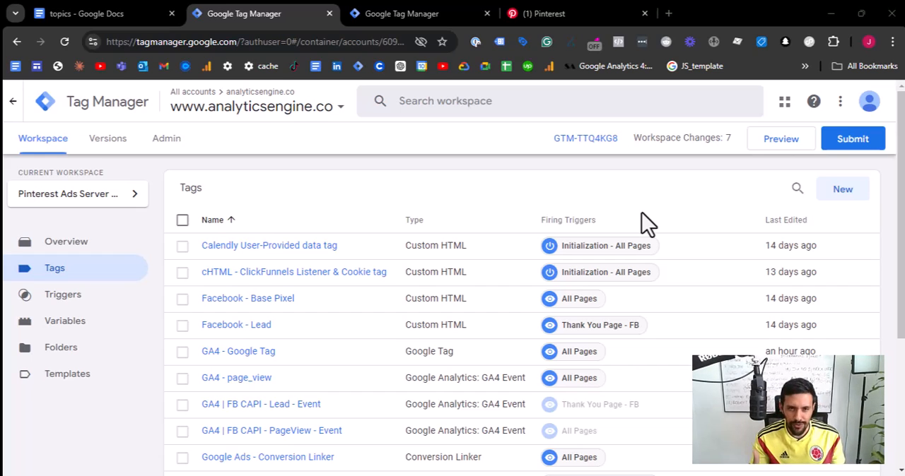
- Create a new tag and set its type to Google Analytics: GA4 Event
{"action": "left_click", "coordinate": [844, 191]}
{"action": "left_click", "coordinate": [319, 197]}
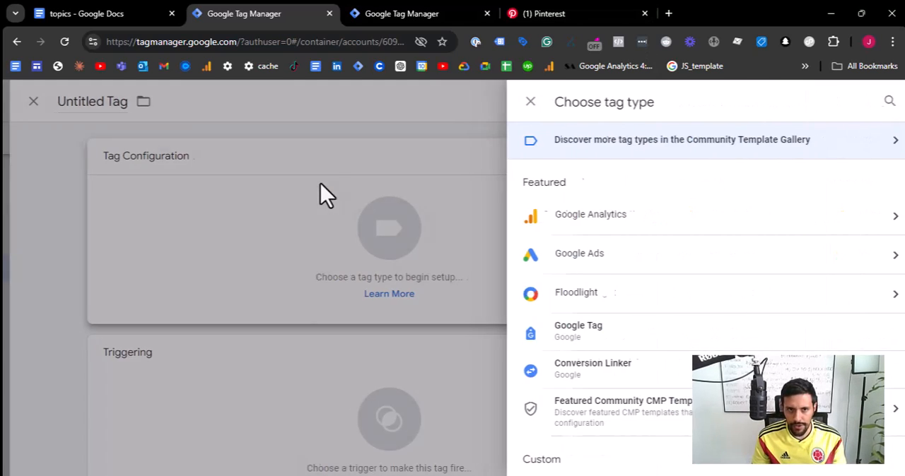
{"action": "left_click", "coordinate": [605, 220]}
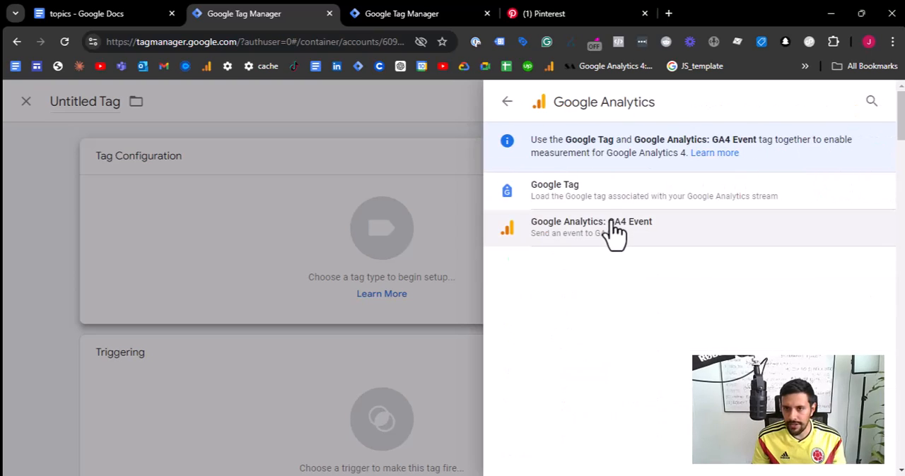
{"action": "left_click", "coordinate": [614, 233]}
- Set the GA4 event tag's Measurement ID to the {{ga4_config}} variable and its Event Name to page_view
{"action": "scroll", "coordinate": [325, 240], "scroll_direction": "down", "scroll_amount": 1}
{"action": "left_click", "coordinate": [320, 213]}
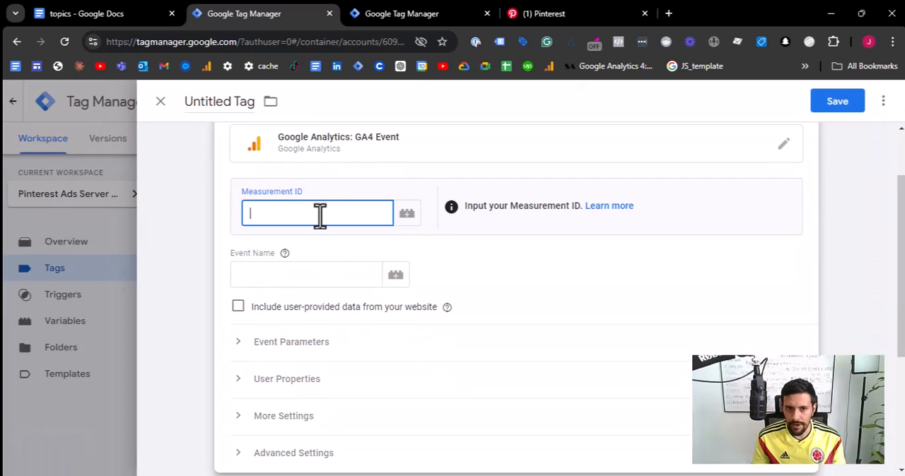
{"action": "type", "text": "{{ga"}
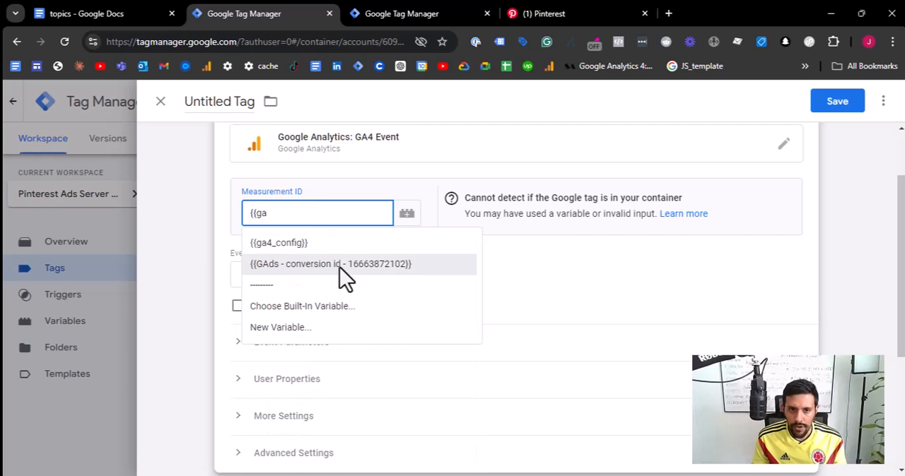
{"action": "left_click", "coordinate": [302, 244]}
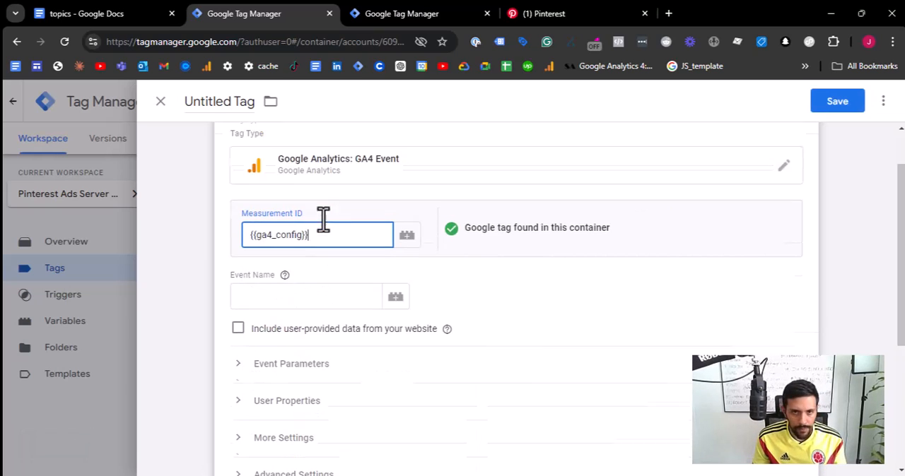
{"action": "scroll", "coordinate": [318, 240], "scroll_direction": "up", "scroll_amount": 1}
{"action": "left_click", "coordinate": [301, 358]}
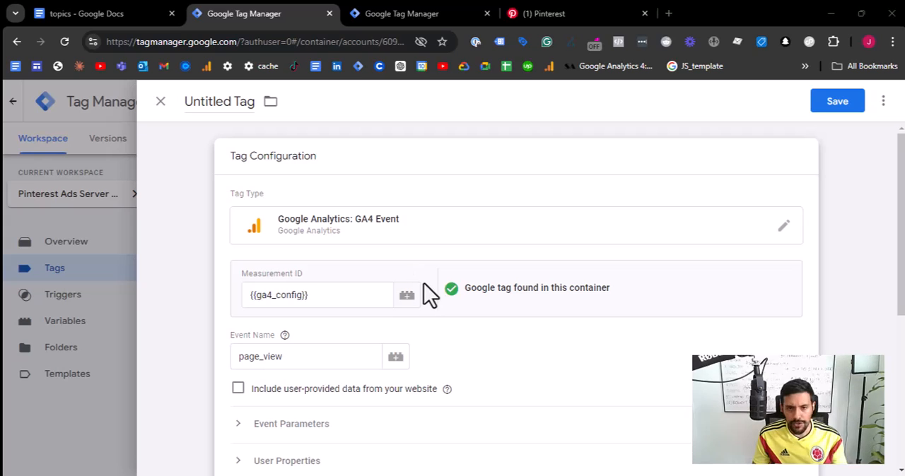
- Set the GA4 event tag's firing trigger to All Pages
{"action": "scroll", "coordinate": [396, 290], "scroll_direction": "down", "scroll_amount": 2}
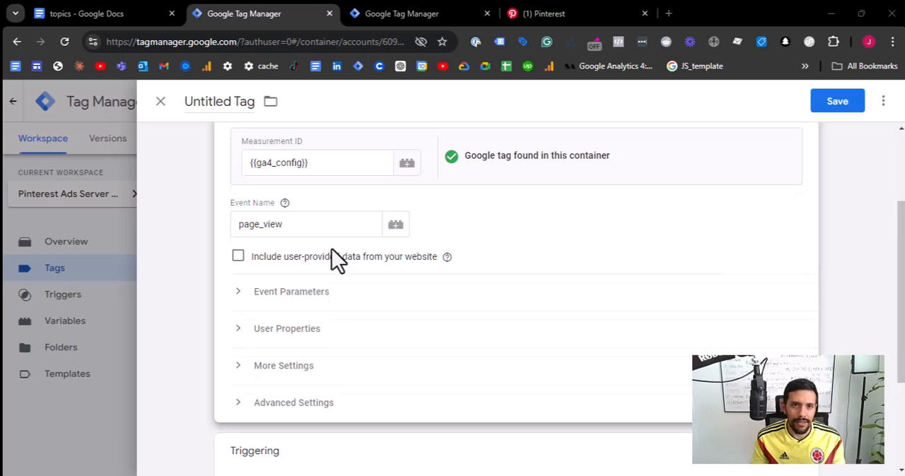
{"action": "scroll", "coordinate": [332, 255], "scroll_direction": "up", "scroll_amount": 2}
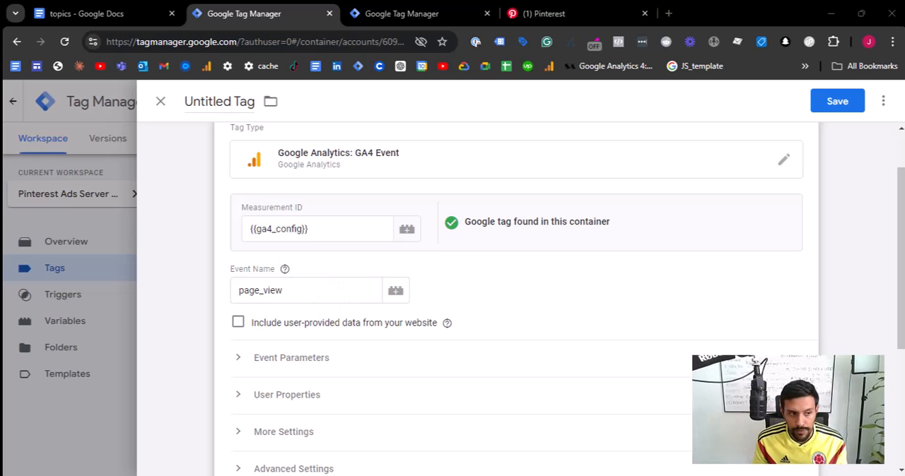
{"action": "scroll", "coordinate": [495, 297], "scroll_direction": "down", "scroll_amount": 3}
{"action": "left_click", "coordinate": [650, 347]}
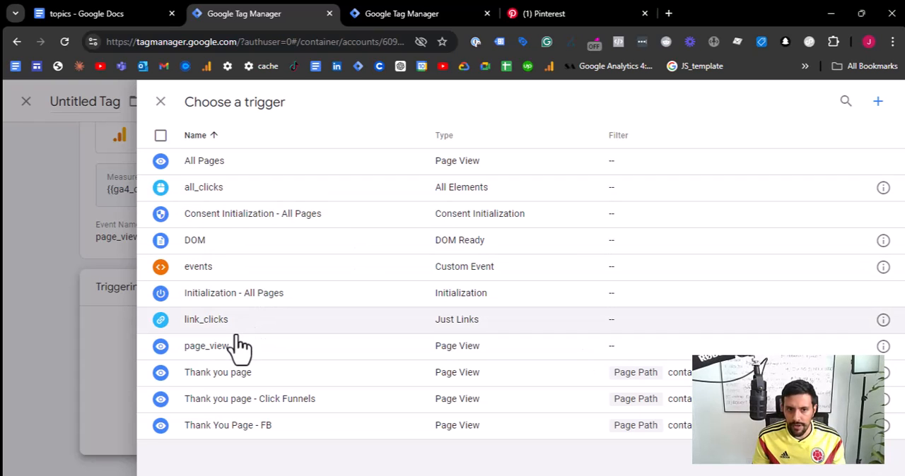
{"action": "left_click", "coordinate": [385, 164]}
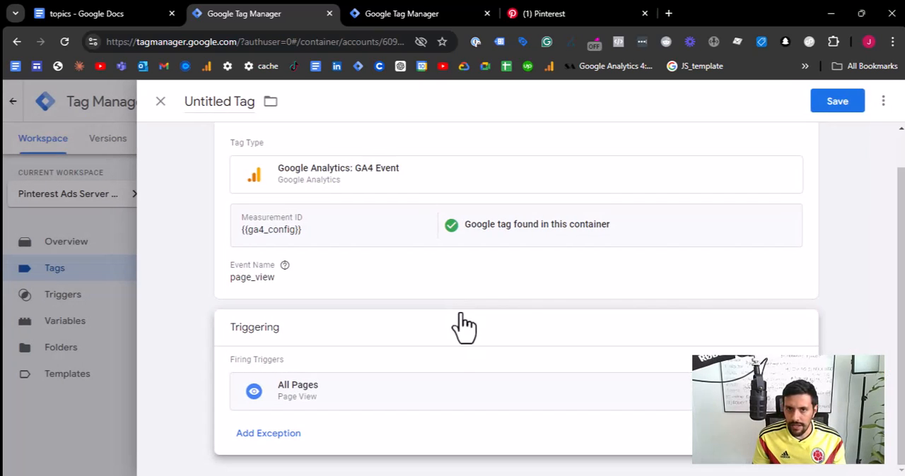
- Add an event parameter named event_id with the value {{Event ID}} to the GA4 event tag
{"action": "scroll", "coordinate": [459, 325], "scroll_direction": "up", "scroll_amount": 1}
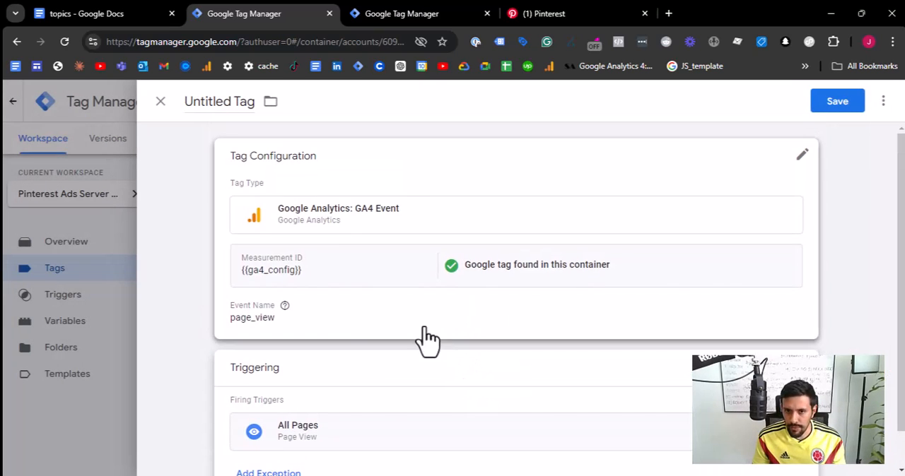
{"action": "left_click", "coordinate": [387, 329]}
{"action": "scroll", "coordinate": [379, 329], "scroll_direction": "down", "scroll_amount": 2}
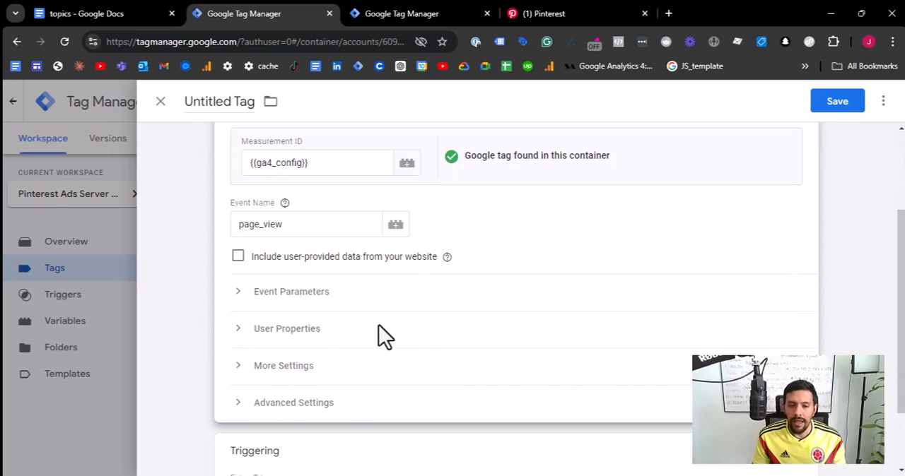
{"action": "left_click", "coordinate": [277, 305]}
{"action": "left_click", "coordinate": [311, 388]}
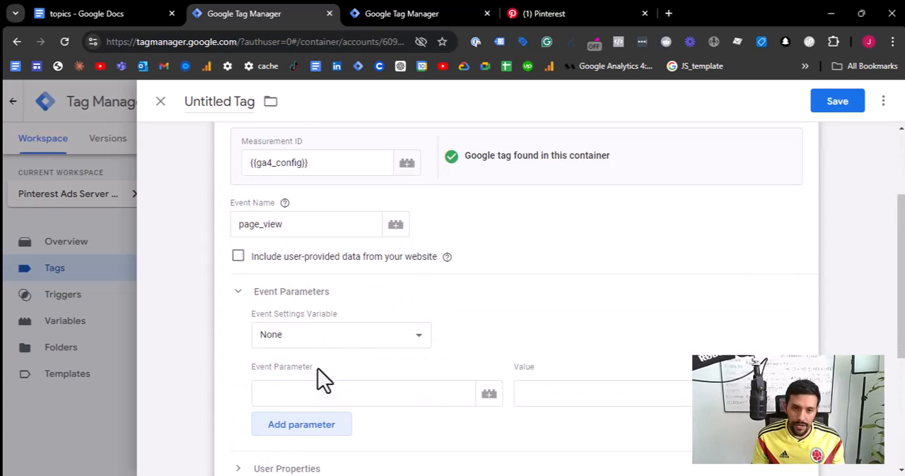
{"action": "scroll", "coordinate": [318, 380], "scroll_direction": "down", "scroll_amount": 2}
{"action": "left_click", "coordinate": [332, 263]}
{"action": "type", "text": "e"}
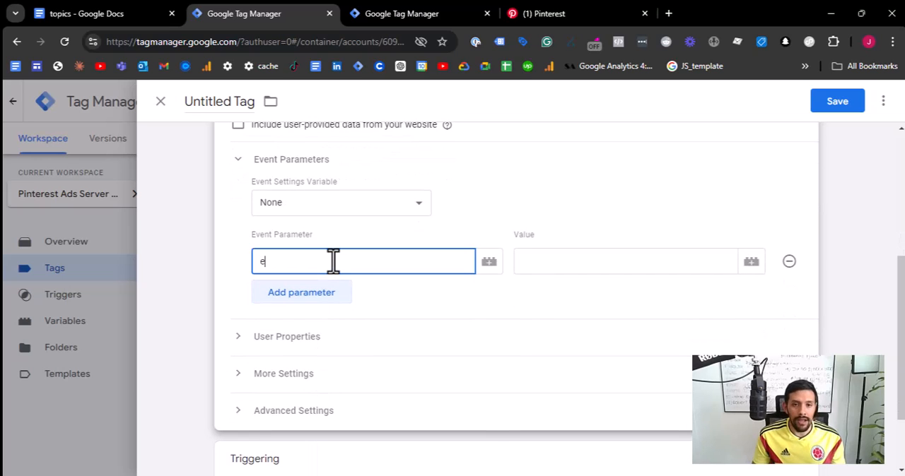
{"action": "type", "text": "vent_id"}
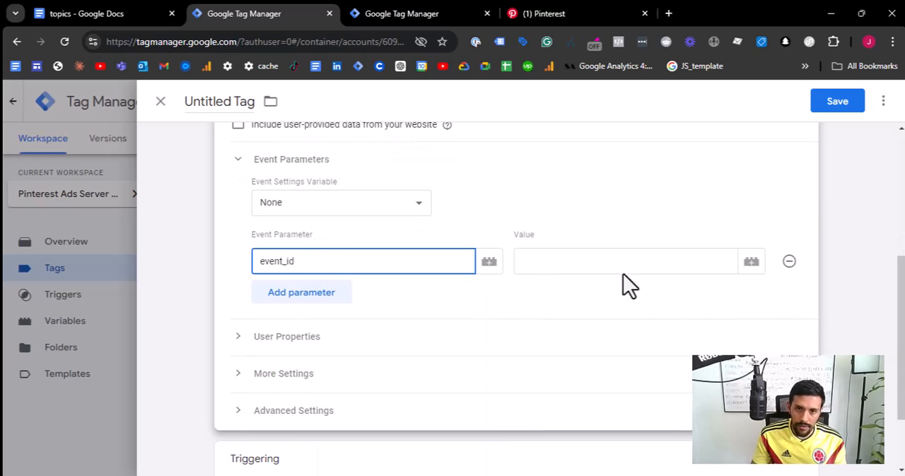
{"action": "left_click", "coordinate": [581, 269]}
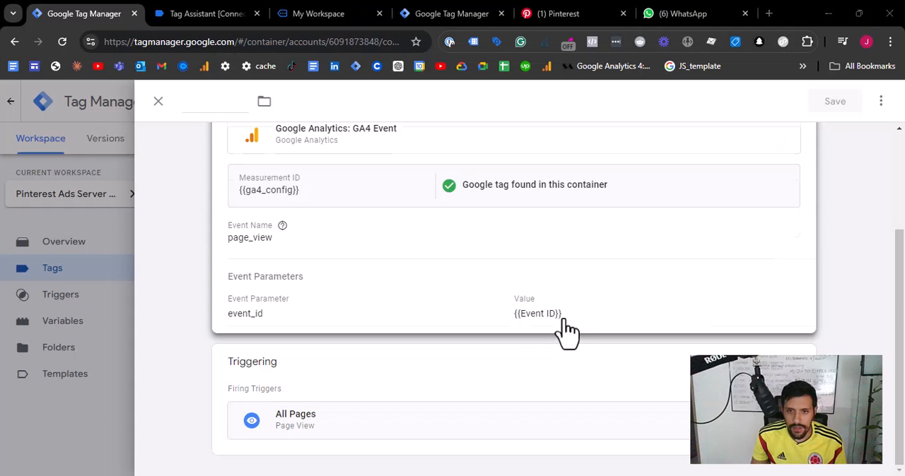
- Inspect the variable assigned as the event_id parameter's value in the GA4 event tag
{"action": "left_click", "coordinate": [566, 335]}
{"action": "scroll", "coordinate": [571, 373], "scroll_direction": "down", "scroll_amount": 4}
{"action": "scroll", "coordinate": [594, 315], "scroll_direction": "up", "scroll_amount": 1}
{"action": "left_click", "coordinate": [581, 241]}
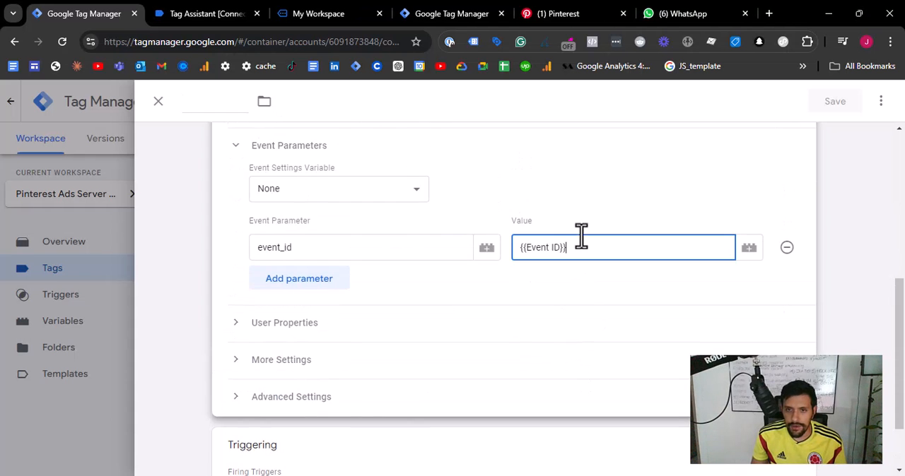
{"action": "triple_click", "coordinate": [581, 242]}
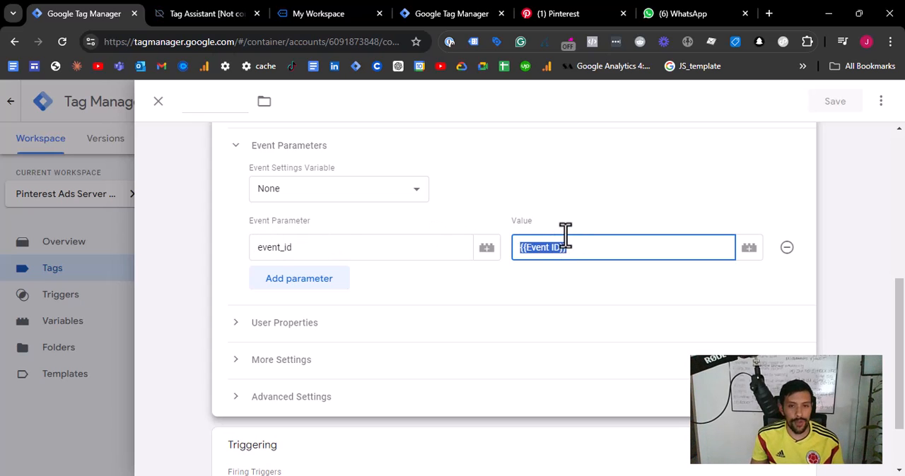
- Name the GA4 event tag "GA4 | Pinterest Ads CAPI - page_view"
{"action": "scroll", "coordinate": [190, 227], "scroll_direction": "up", "scroll_amount": 5}
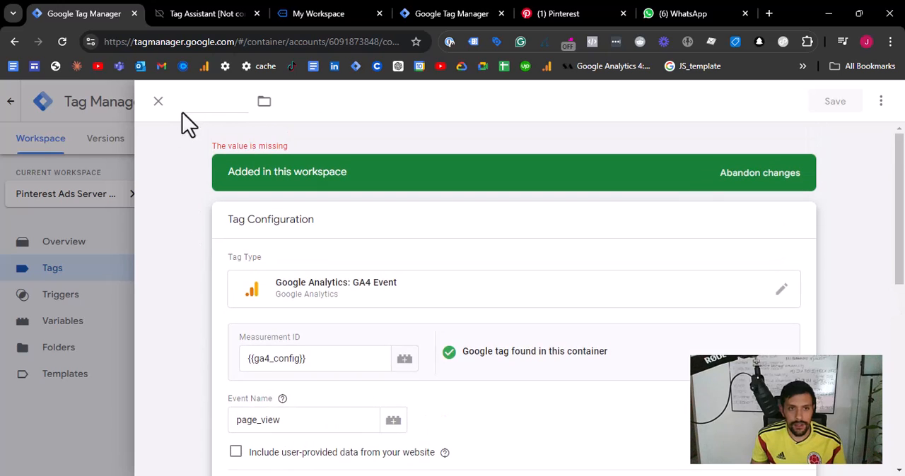
{"action": "left_click", "coordinate": [195, 110]}
{"action": "type", "text": "GA4 | Pinterest Ads CA"}
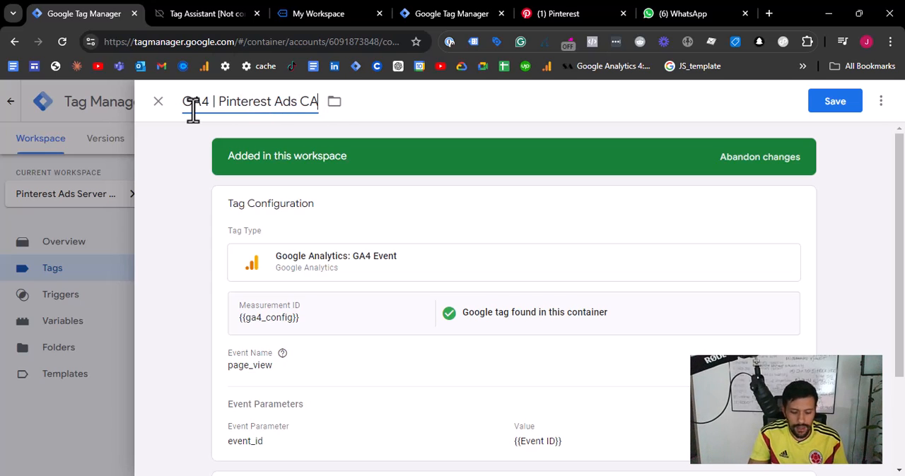
{"action": "type", "text": "PI - P"}
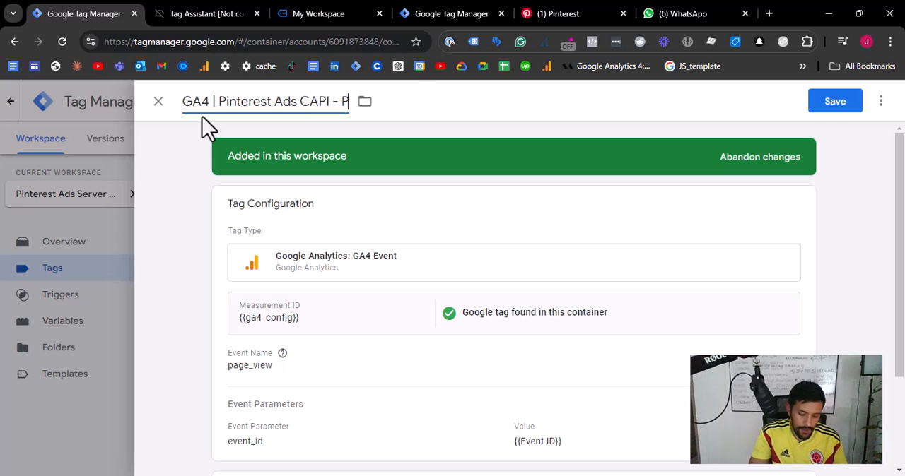
{"action": "type", "text": "ag"}
{"action": "key", "text": "BackSpace"}
{"action": "key", "text": "BackSpace"}
{"action": "key", "text": "BackSpace"}
{"action": "type", "text": "page_view"}
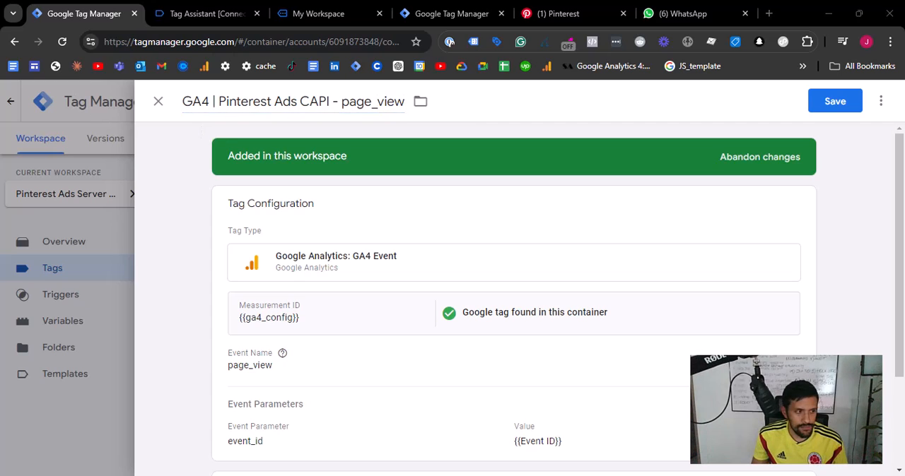
{"action": "scroll", "coordinate": [329, 233], "scroll_direction": "down", "scroll_amount": 2}
{"action": "scroll", "coordinate": [323, 262], "scroll_direction": "up", "scroll_amount": 2}
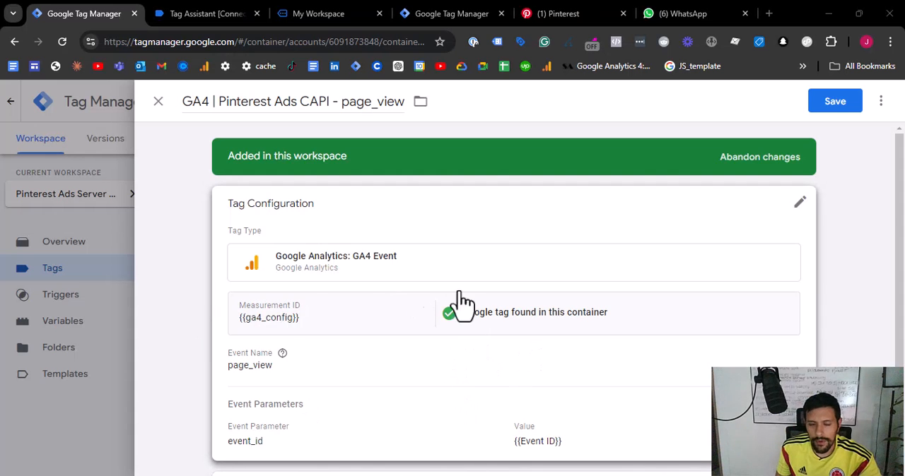
{"action": "scroll", "coordinate": [466, 318], "scroll_direction": "down", "scroll_amount": 1}
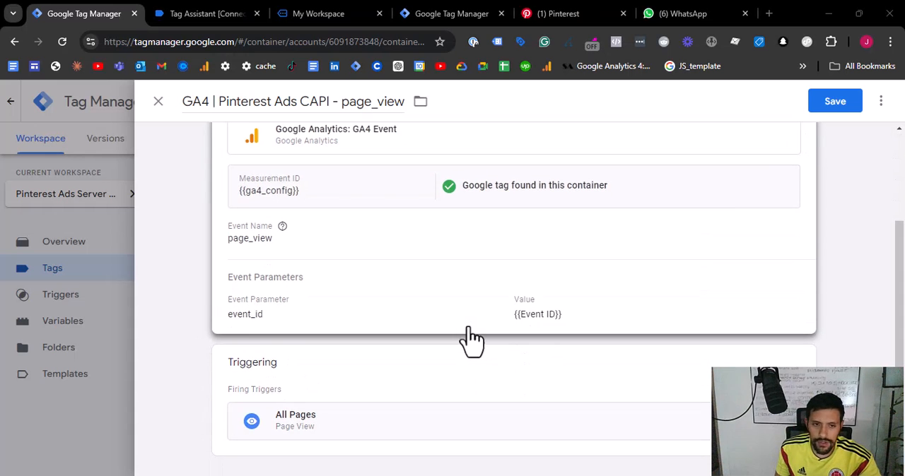
{"action": "scroll", "coordinate": [381, 321], "scroll_direction": "up", "scroll_amount": 1}
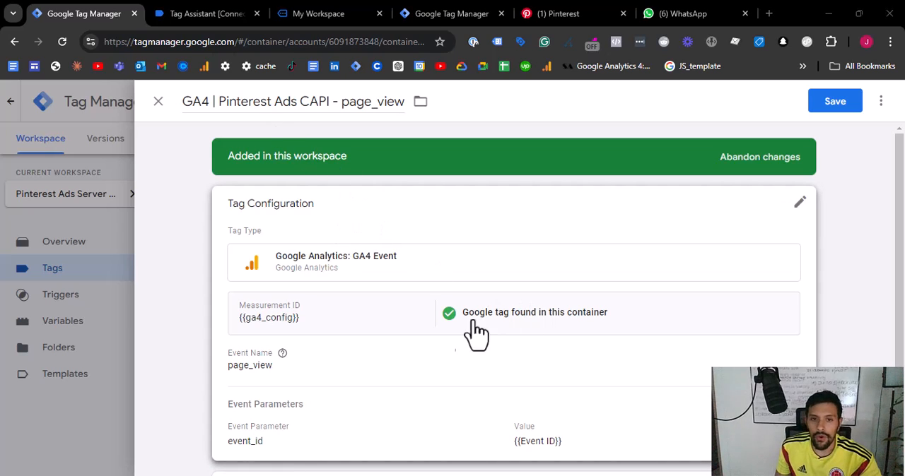
- Review the GA4 page_view event tag's configuration and firing trigger, and save the tag
{"action": "scroll", "coordinate": [377, 318], "scroll_direction": "down", "scroll_amount": 1}
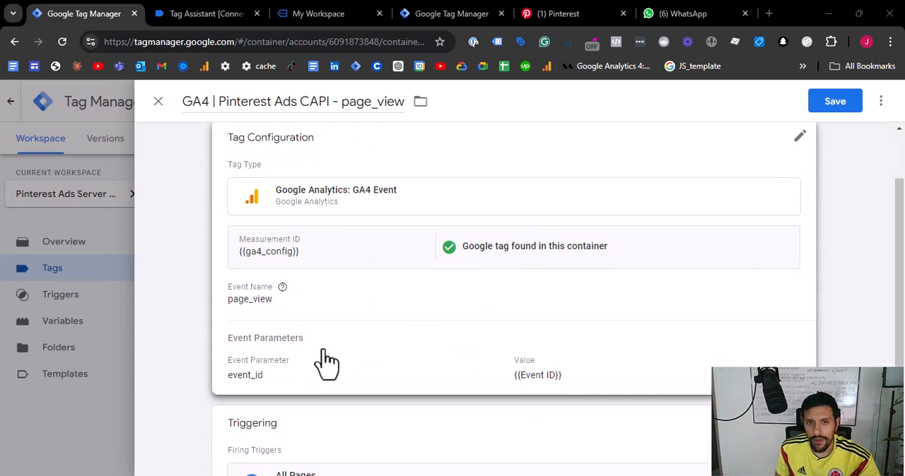
{"action": "scroll", "coordinate": [424, 333], "scroll_direction": "down", "scroll_amount": 1}
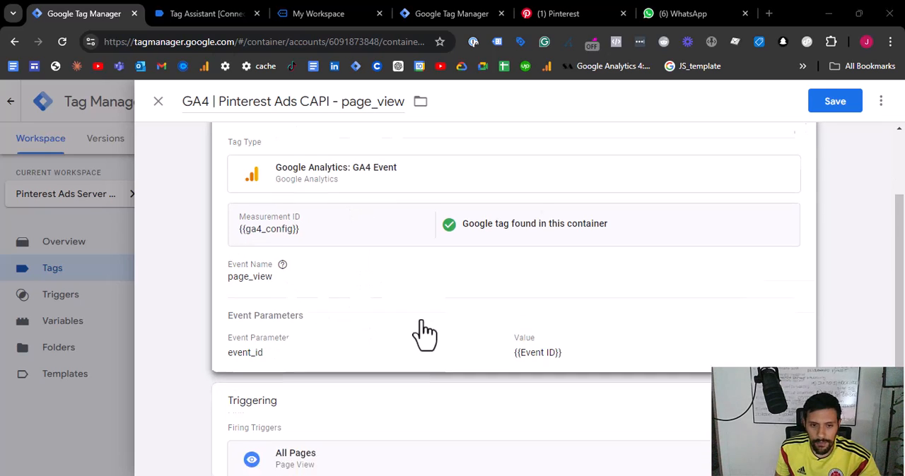
{"action": "mouse_move", "coordinate": [294, 238]}
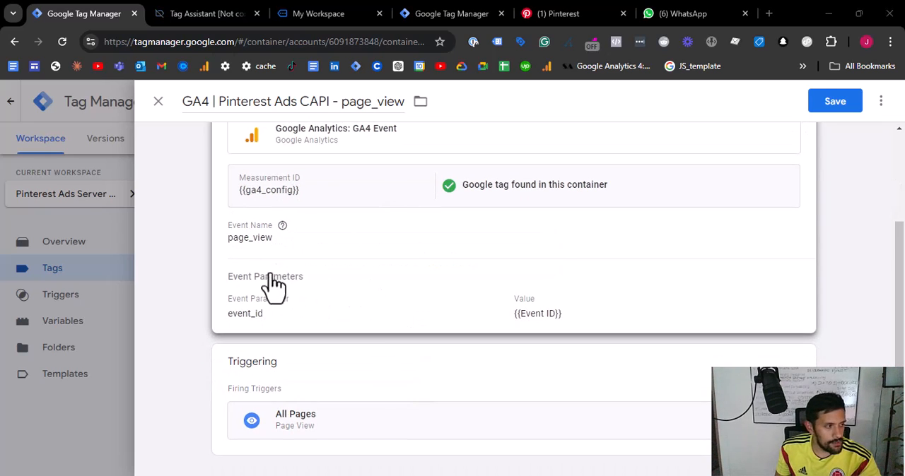
{"action": "scroll", "coordinate": [539, 270], "scroll_direction": "up", "scroll_amount": 2}
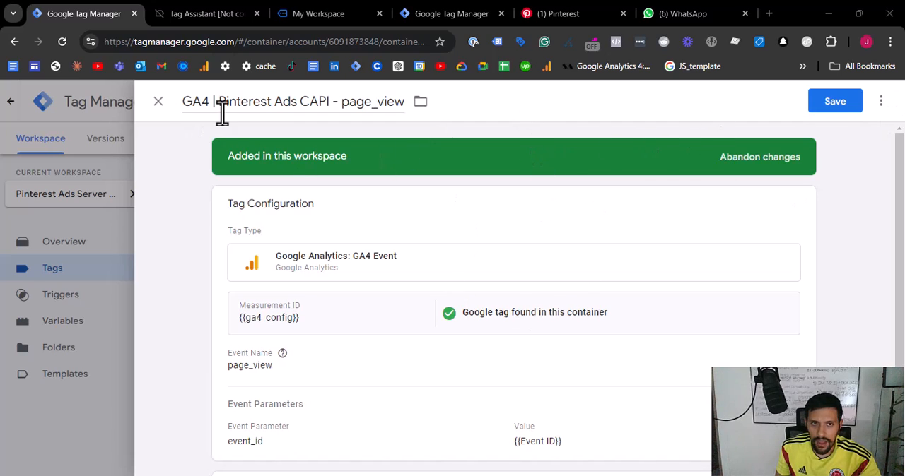
{"action": "left_click", "coordinate": [834, 103]}
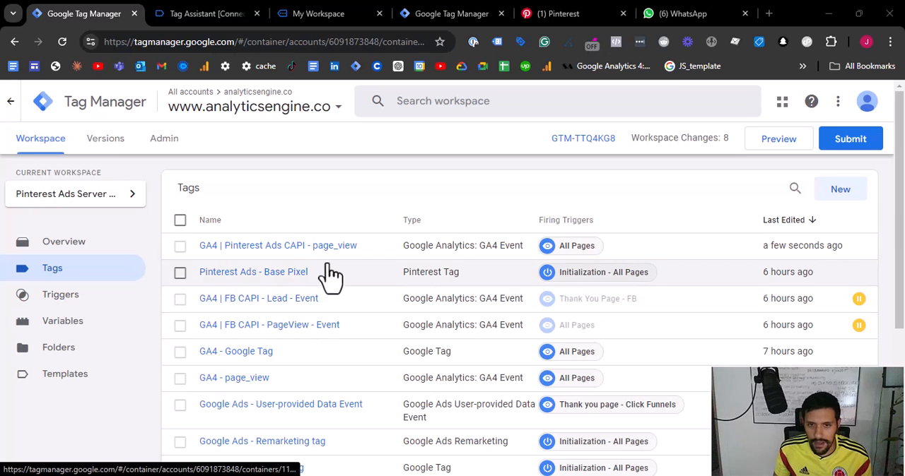
- Make a copy of the "Pinterest Ads - Base Pixel" tag
{"action": "left_click", "coordinate": [297, 274]}
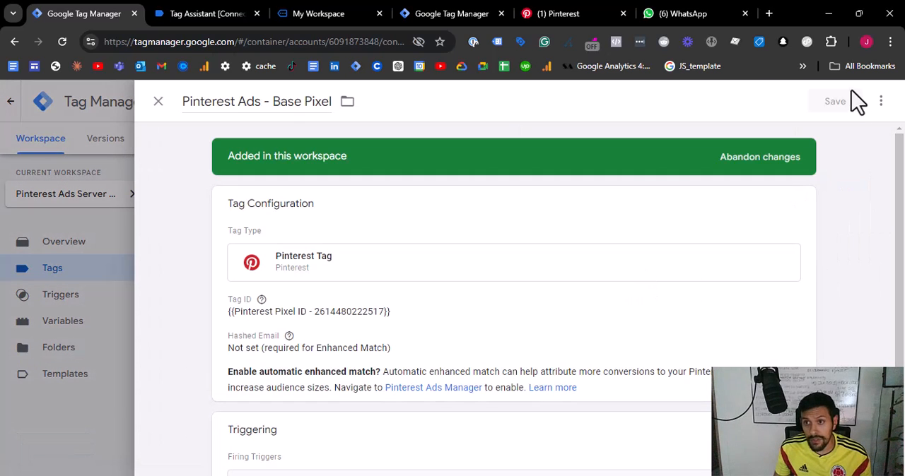
{"action": "left_click", "coordinate": [881, 101]}
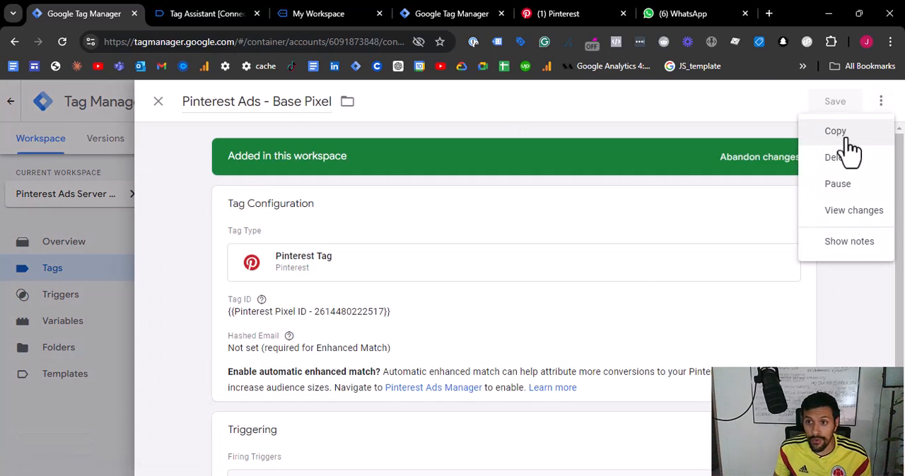
{"action": "left_click", "coordinate": [847, 138]}
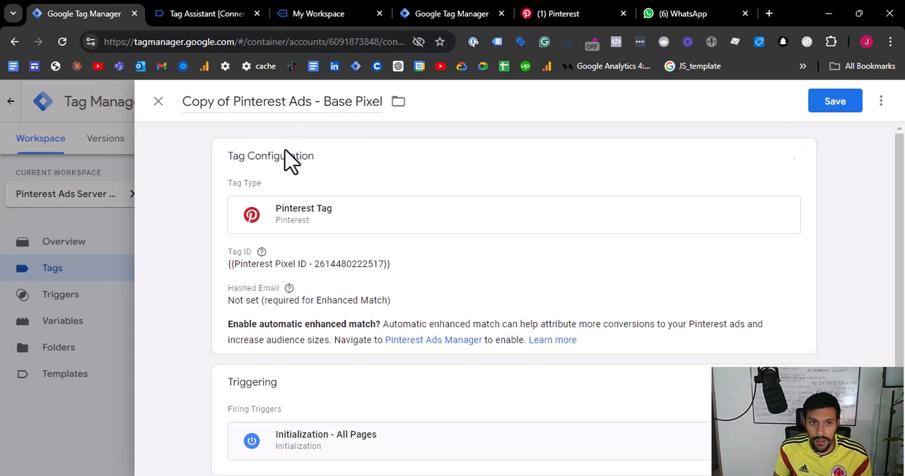
- Set the copied Pinterest tag's event to fire to Page Visit
{"action": "left_click", "coordinate": [358, 269]}
{"action": "scroll", "coordinate": [361, 272], "scroll_direction": "down", "scroll_amount": 3}
{"action": "scroll", "coordinate": [252, 238], "scroll_direction": "up", "scroll_amount": 2}
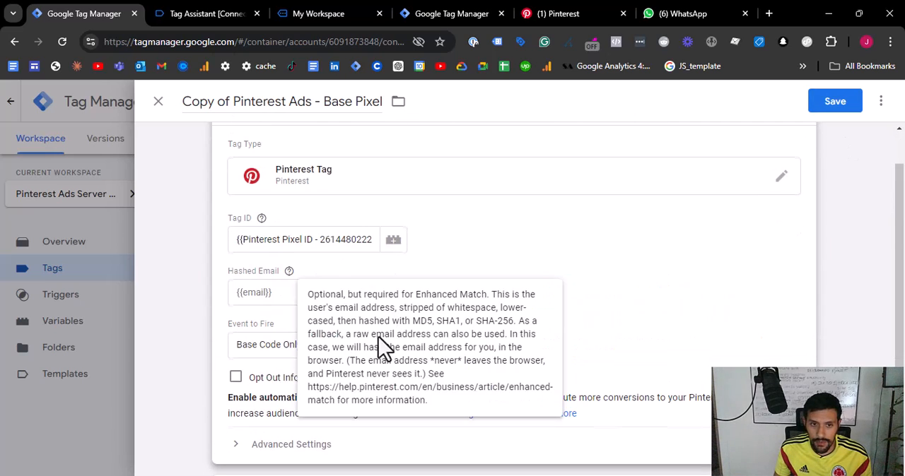
{"action": "left_click", "coordinate": [244, 349]}
{"action": "left_click", "coordinate": [251, 197]}
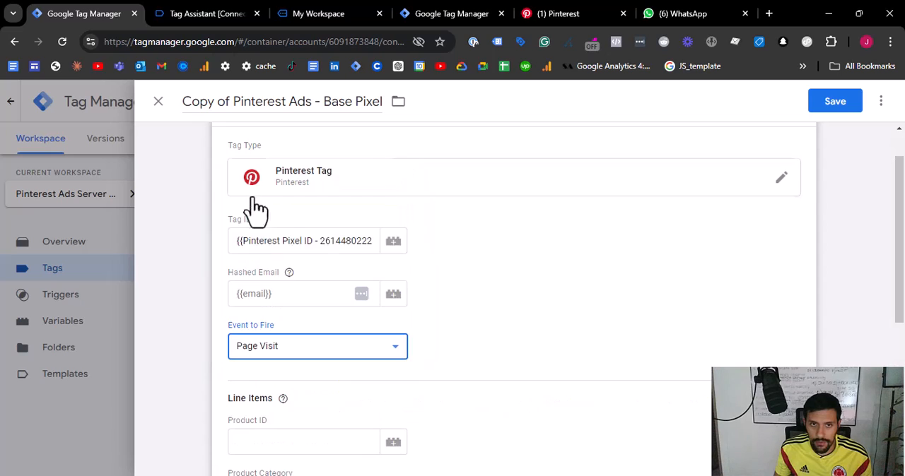
- Rename the copied tag as "Pinterest Ads - Page Visit"
{"action": "left_click_drag", "start_coordinate": [233, 107], "coordinate": [182, 105]}
{"action": "key", "text": "BackSpace"}
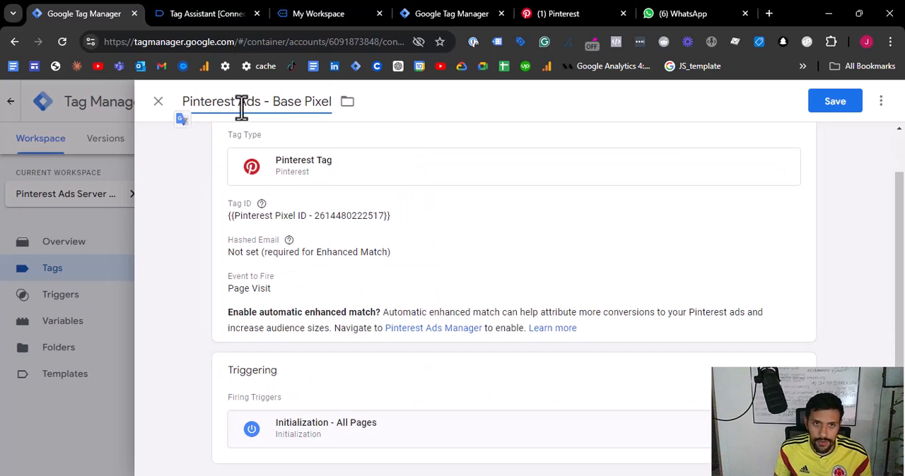
{"action": "left_click_drag", "start_coordinate": [274, 106], "coordinate": [331, 106]}
{"action": "type", "text": "Pag"}
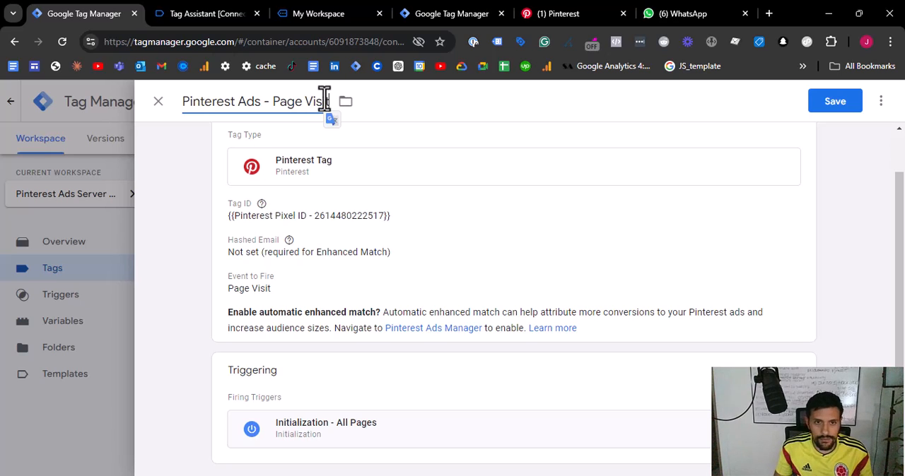
- Look through the Page Visit tag's configuration and advanced settings for a place to supply the event ID
{"action": "left_click", "coordinate": [501, 248]}
{"action": "left_click_drag", "start_coordinate": [267, 241], "coordinate": [343, 245]}
{"action": "scroll", "coordinate": [316, 224], "scroll_direction": "down", "scroll_amount": 1}
{"action": "scroll", "coordinate": [289, 227], "scroll_direction": "down", "scroll_amount": 2}
{"action": "scroll", "coordinate": [291, 219], "scroll_direction": "down", "scroll_amount": 1}
{"action": "scroll", "coordinate": [332, 347], "scroll_direction": "down", "scroll_amount": 3}
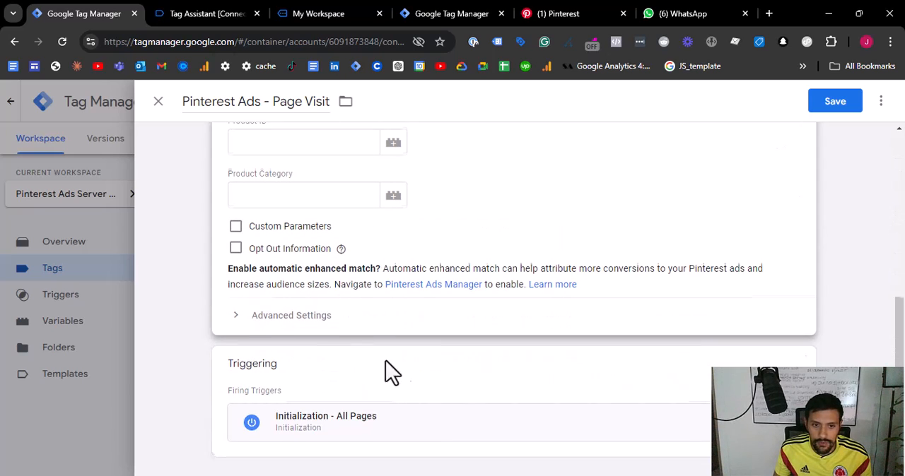
{"action": "left_click", "coordinate": [289, 320]}
{"action": "scroll", "coordinate": [333, 332], "scroll_direction": "down", "scroll_amount": 3}
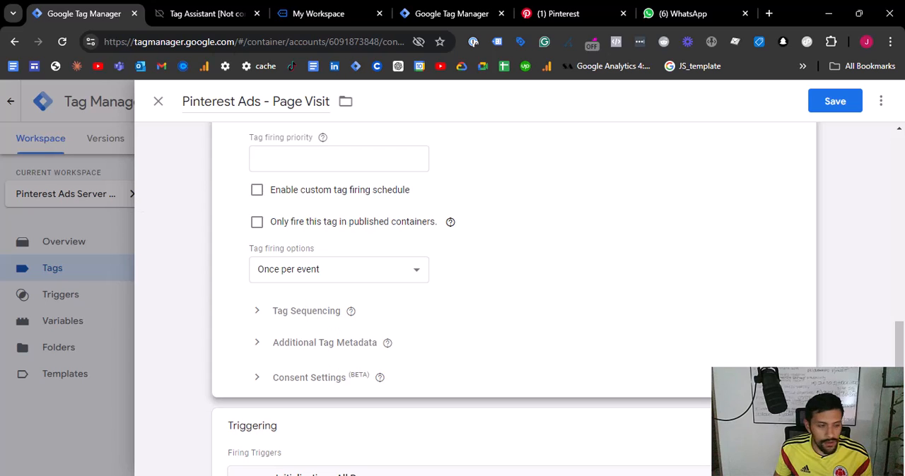
{"action": "scroll", "coordinate": [514, 297], "scroll_direction": "up", "scroll_amount": 10}
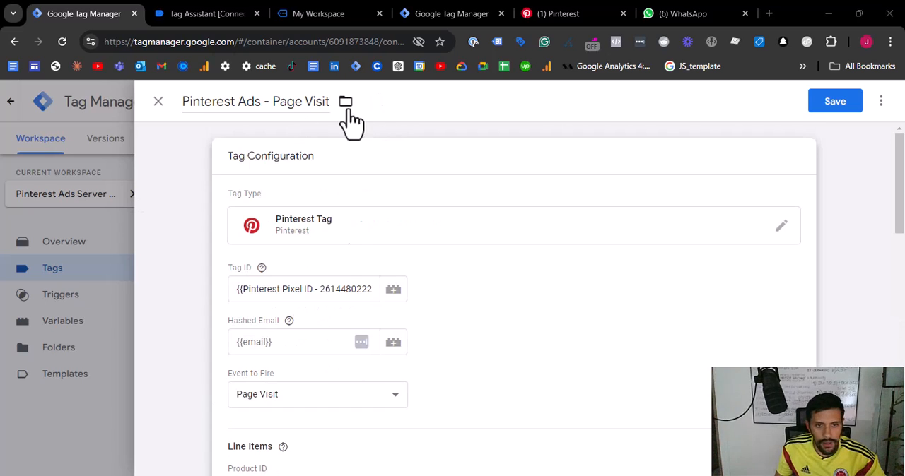
- Enable custom parameters on the Page Visit tag and add event_id with the value {{Event ID}}
{"action": "scroll", "coordinate": [344, 276], "scroll_direction": "down", "scroll_amount": 5}
{"action": "scroll", "coordinate": [339, 276], "scroll_direction": "down", "scroll_amount": 2}
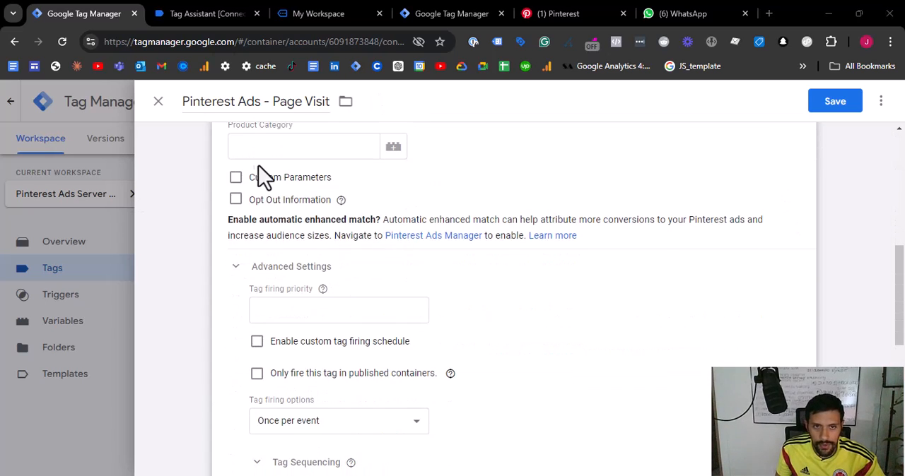
{"action": "left_click", "coordinate": [241, 177]}
{"action": "scroll", "coordinate": [262, 178], "scroll_direction": "up", "scroll_amount": 1}
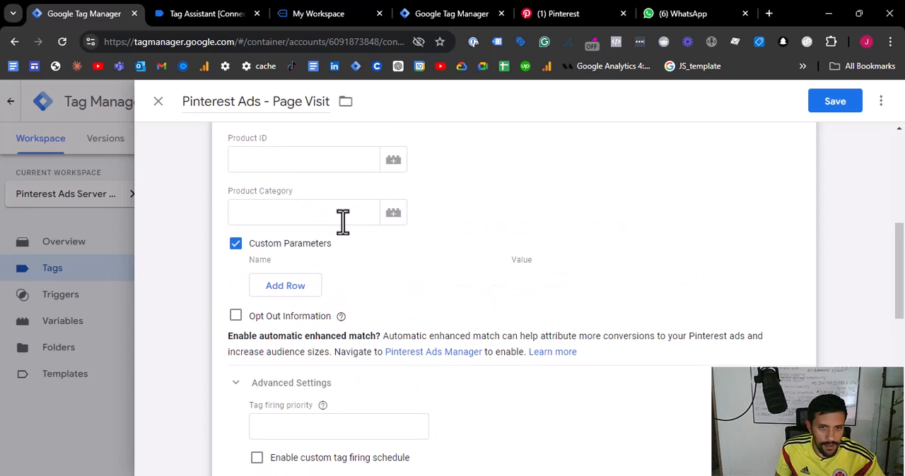
{"action": "left_click", "coordinate": [285, 286]}
{"action": "left_click", "coordinate": [311, 282]}
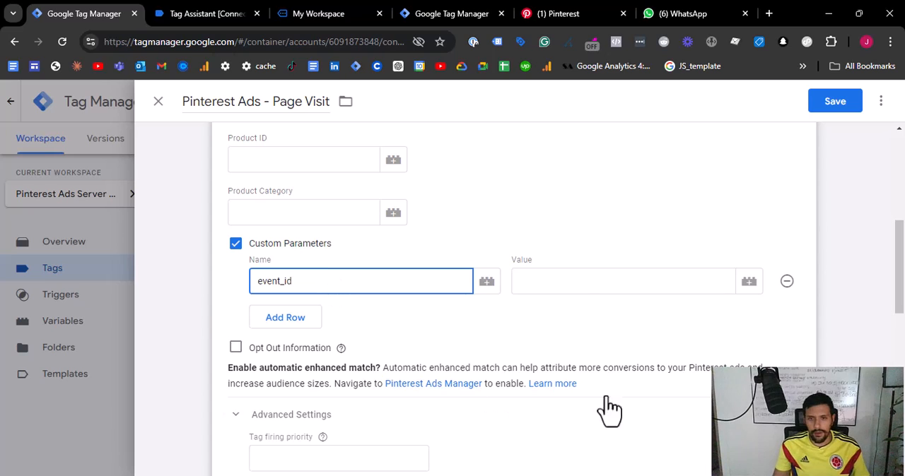
{"action": "left_click", "coordinate": [582, 276]}
{"action": "type", "text": "{{event"}
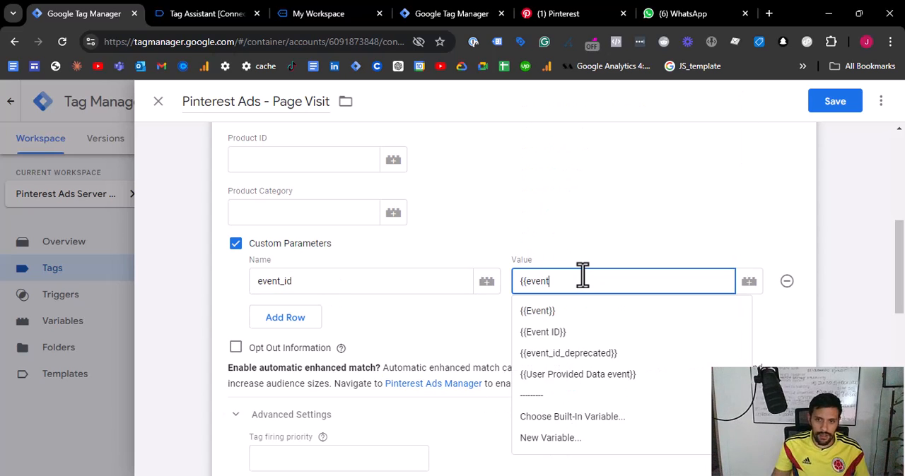
{"action": "left_click", "coordinate": [584, 332]}
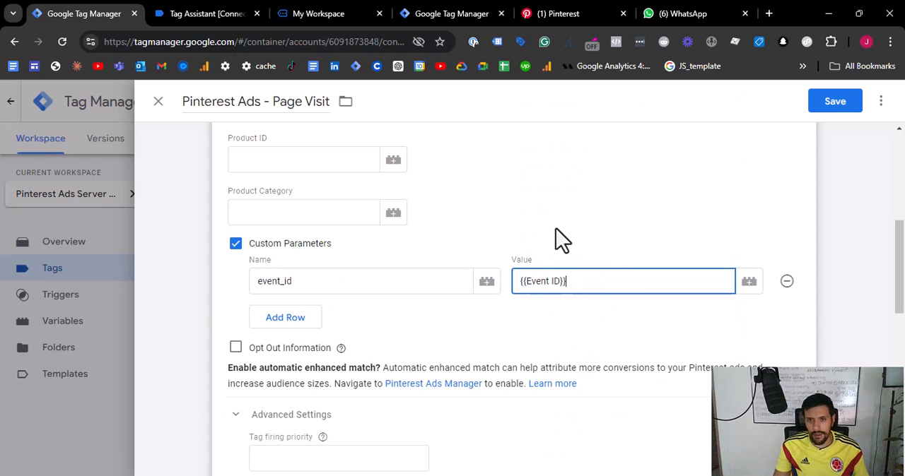
{"action": "scroll", "coordinate": [537, 311], "scroll_direction": "up", "scroll_amount": 4}
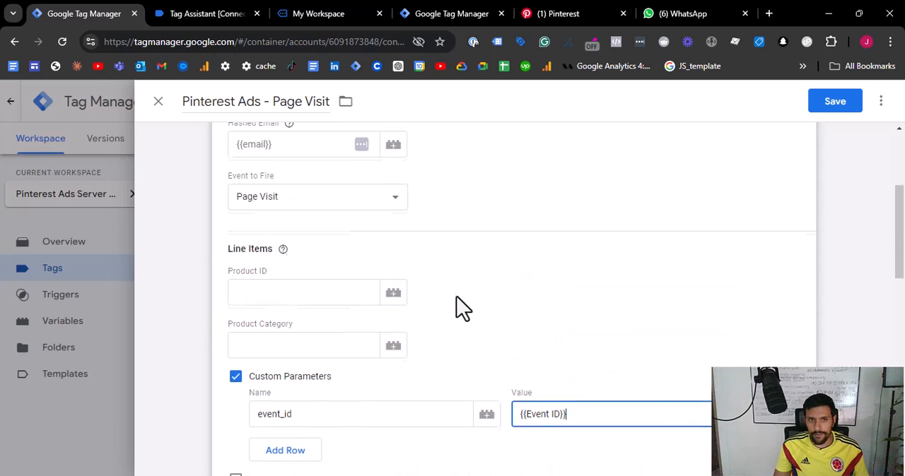
- Replace the Page Visit tag's Initialization - All Pages trigger with All Pages and save the tag
{"action": "scroll", "coordinate": [457, 297], "scroll_direction": "down", "scroll_amount": 2}
{"action": "scroll", "coordinate": [456, 297], "scroll_direction": "down", "scroll_amount": 10}
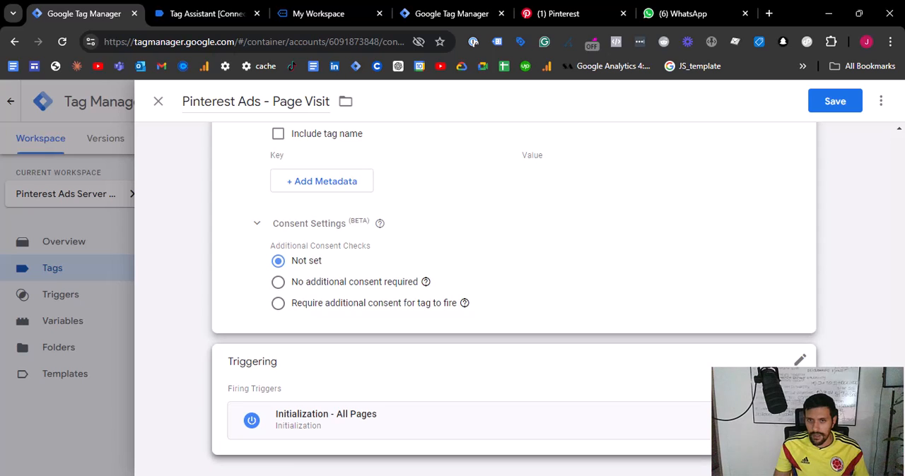
{"action": "left_click", "coordinate": [799, 360]}
{"action": "left_click", "coordinate": [799, 391]}
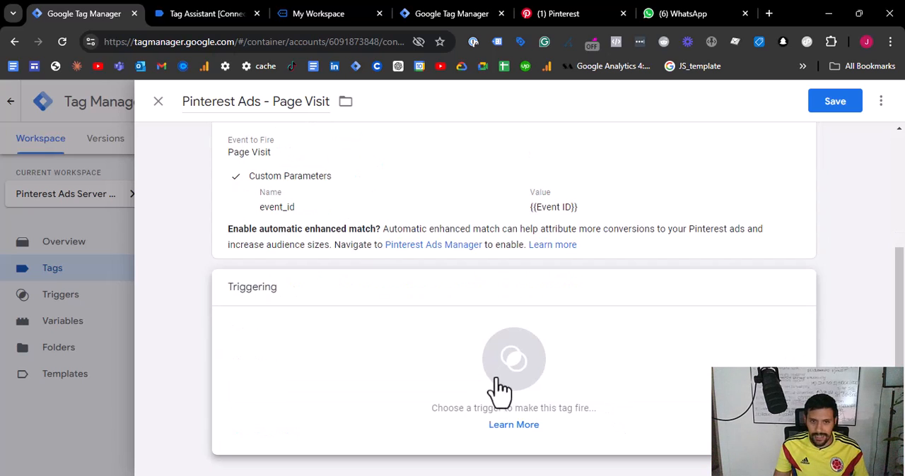
{"action": "left_click", "coordinate": [497, 388]}
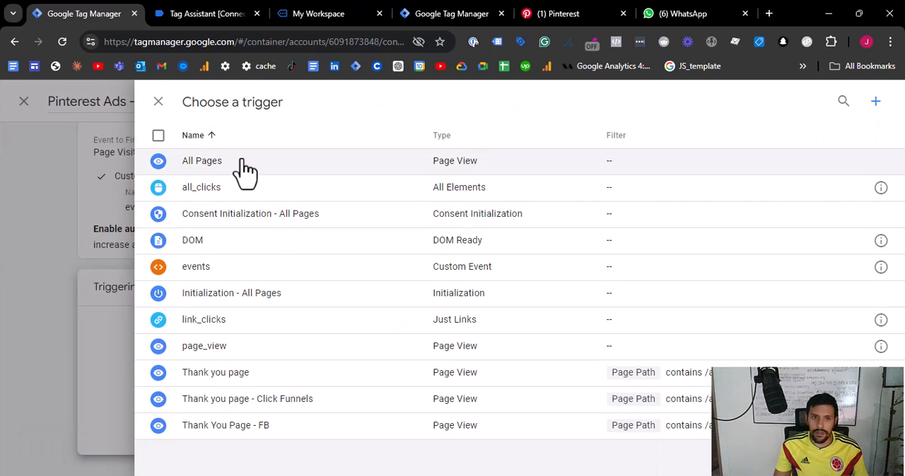
{"action": "left_click", "coordinate": [238, 161]}
{"action": "scroll", "coordinate": [649, 346], "scroll_direction": "up", "scroll_amount": 3}
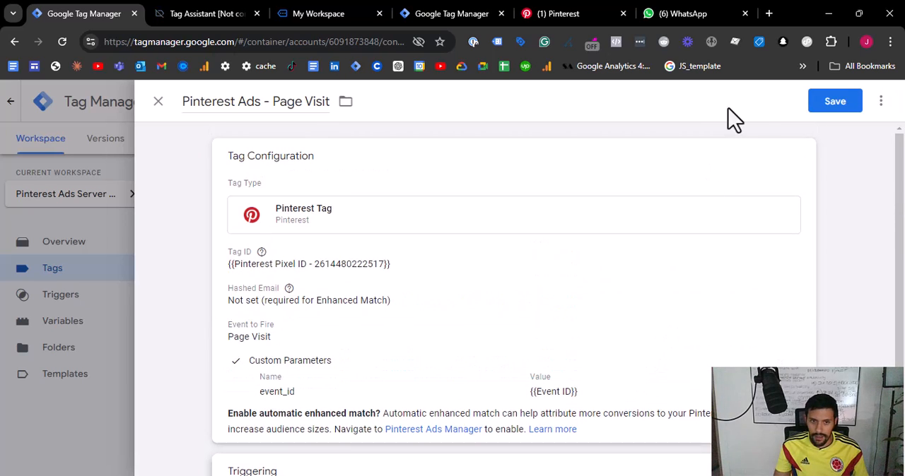
{"action": "left_click", "coordinate": [840, 103]}
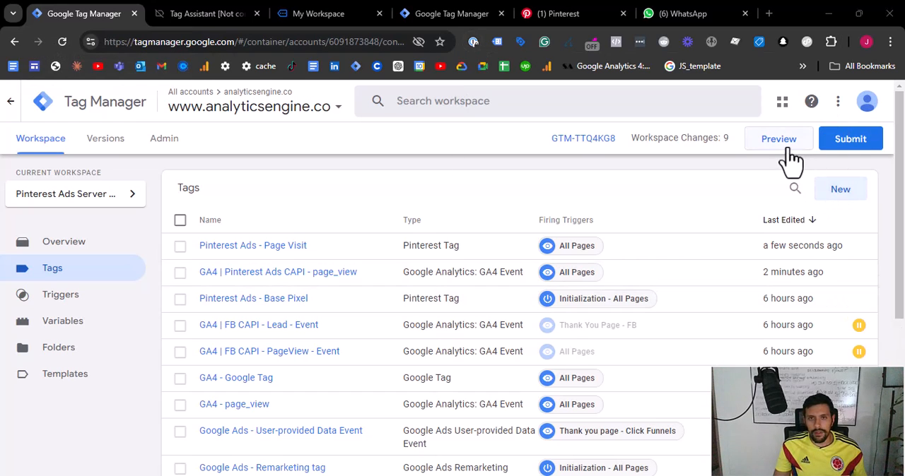
- Preview the workspace changes and continue into the connected Tag Assistant debug session
{"action": "left_click", "coordinate": [838, 190]}
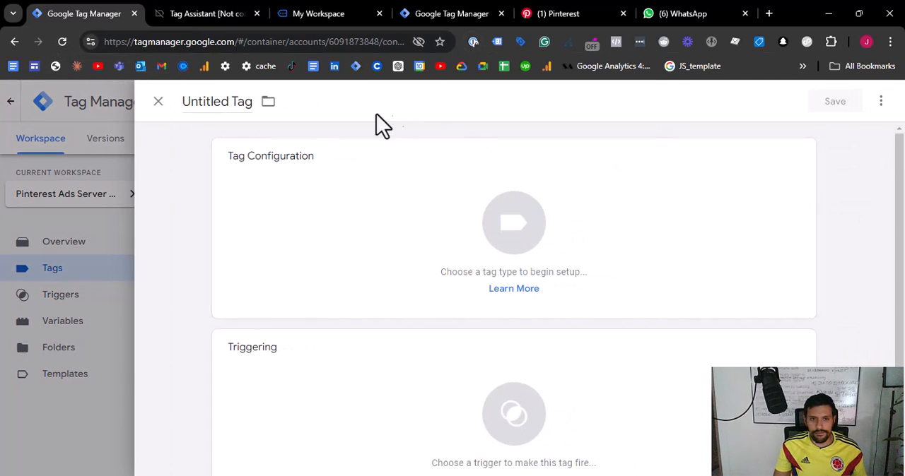
{"action": "left_click", "coordinate": [17, 191]}
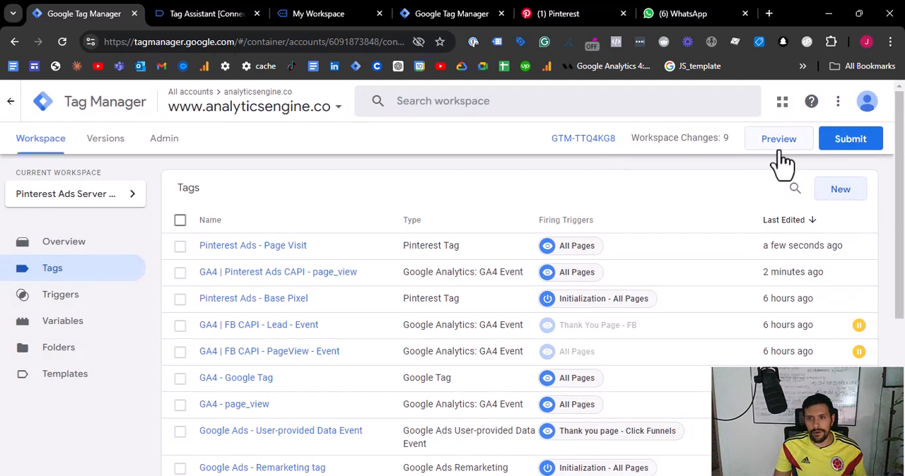
{"action": "left_click", "coordinate": [777, 141]}
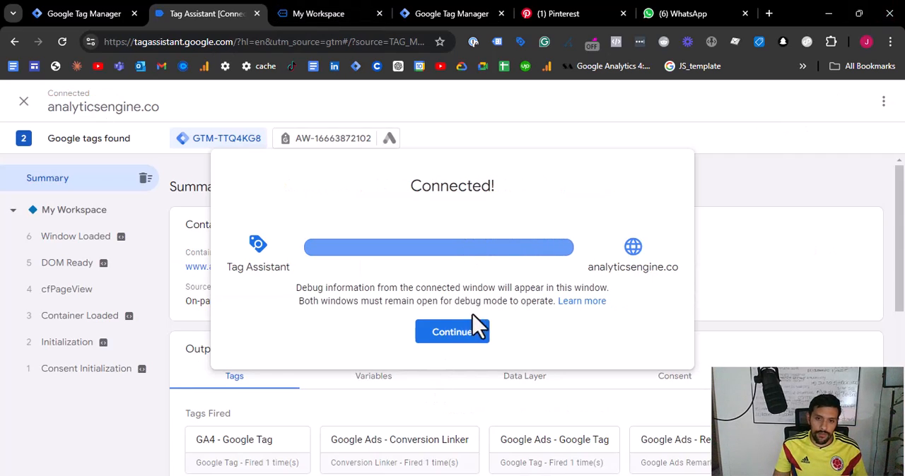
{"action": "left_click", "coordinate": [452, 331]}
- Switch to the previewed ClickFunnels page and submit its sign-up form with test name, email and phone details
{"action": "left_click", "coordinate": [345, 12]}
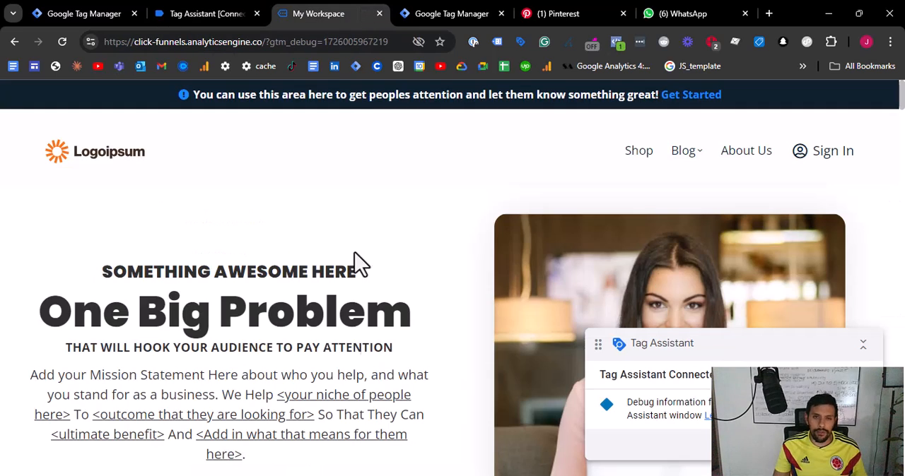
{"action": "scroll", "coordinate": [307, 323], "scroll_direction": "down", "scroll_amount": 5}
{"action": "scroll", "coordinate": [162, 216], "scroll_direction": "up", "scroll_amount": 2}
{"action": "left_click", "coordinate": [246, 328]}
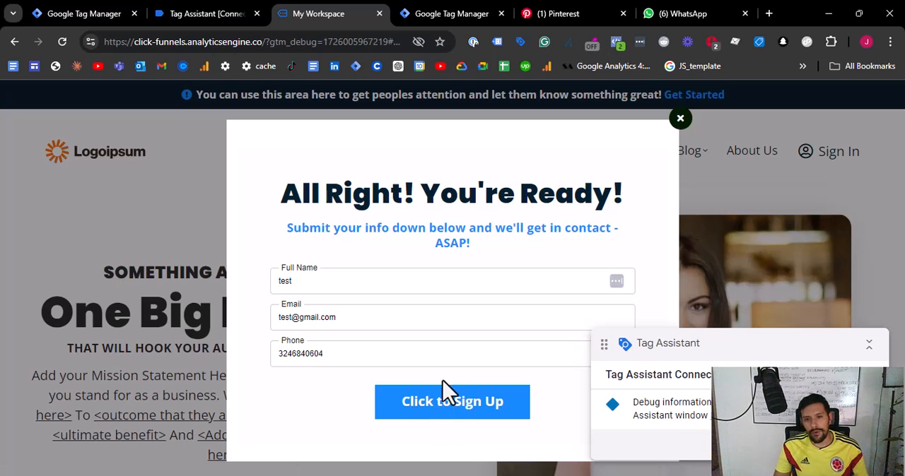
{"action": "left_click", "coordinate": [419, 410]}
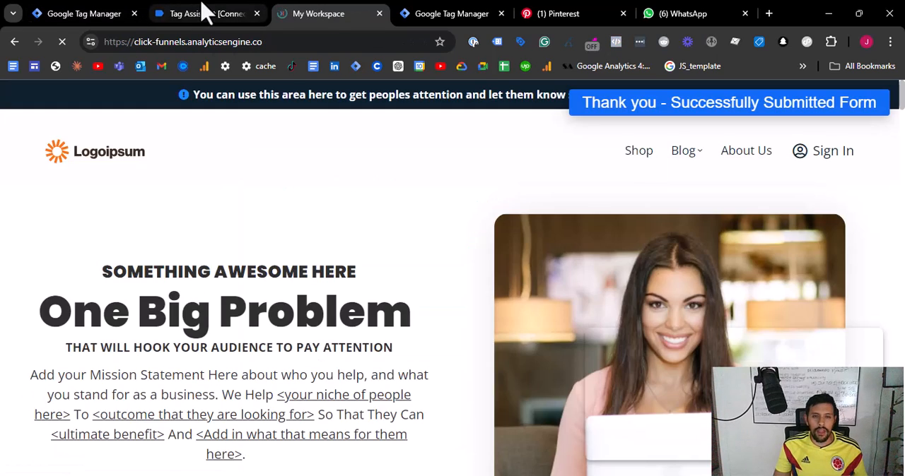
- Examine the contact fields in the data layer of the cfLead event in Tag Assistant
{"action": "left_click", "coordinate": [205, 14]}
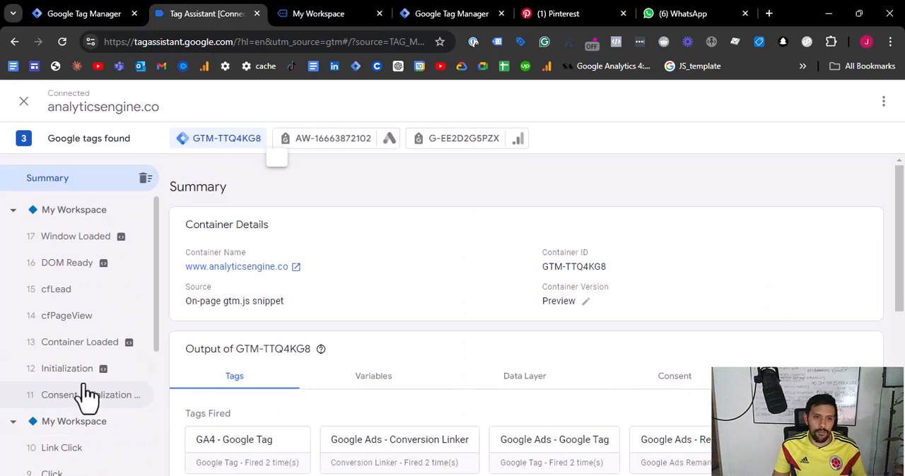
{"action": "left_click", "coordinate": [85, 290]}
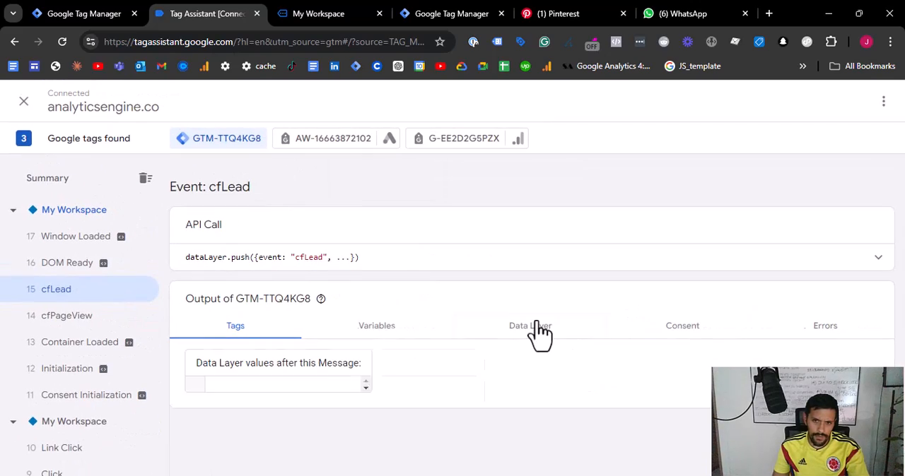
{"action": "left_click", "coordinate": [565, 330]}
{"action": "scroll", "coordinate": [381, 350], "scroll_direction": "down", "scroll_amount": 1}
{"action": "left_click_drag", "start_coordinate": [208, 346], "coordinate": [369, 401]}
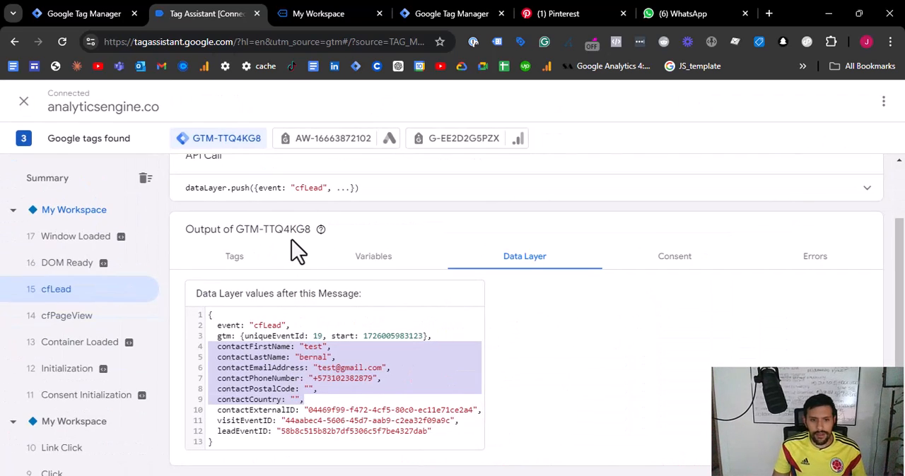
- Compare the data layers of the cfPageView and cfLead events in Tag Assistant and check the lead event's name
{"action": "left_click", "coordinate": [68, 316]}
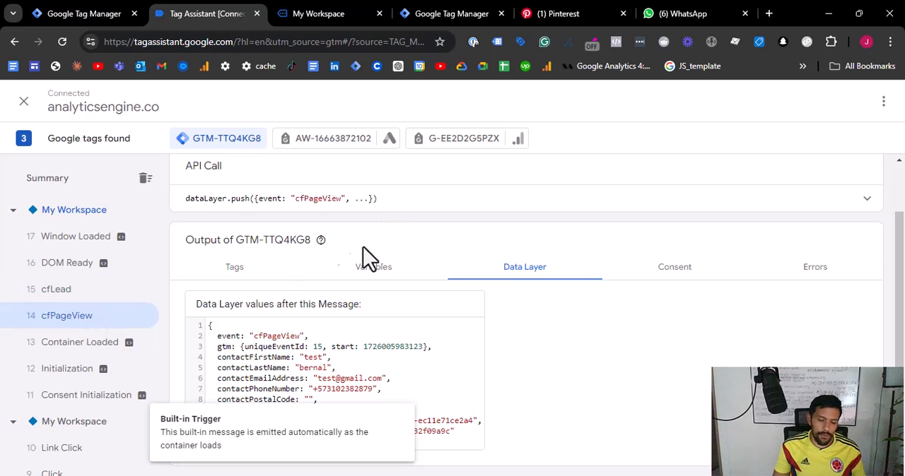
{"action": "left_click", "coordinate": [60, 292]}
{"action": "left_click_drag", "start_coordinate": [298, 191], "coordinate": [326, 193]}
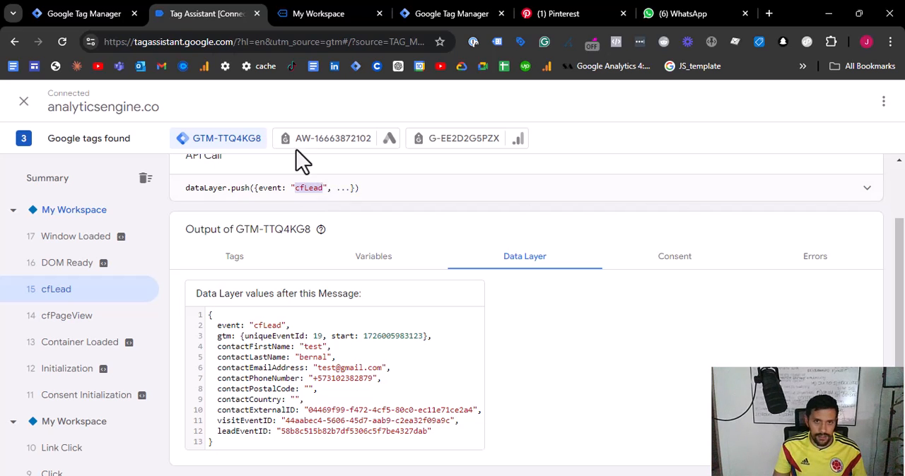
- Switch to Google Tag Manager and make a copy of the GA4 | Pinterest Ads CAPI - page_view tag
{"action": "left_click", "coordinate": [308, 12]}
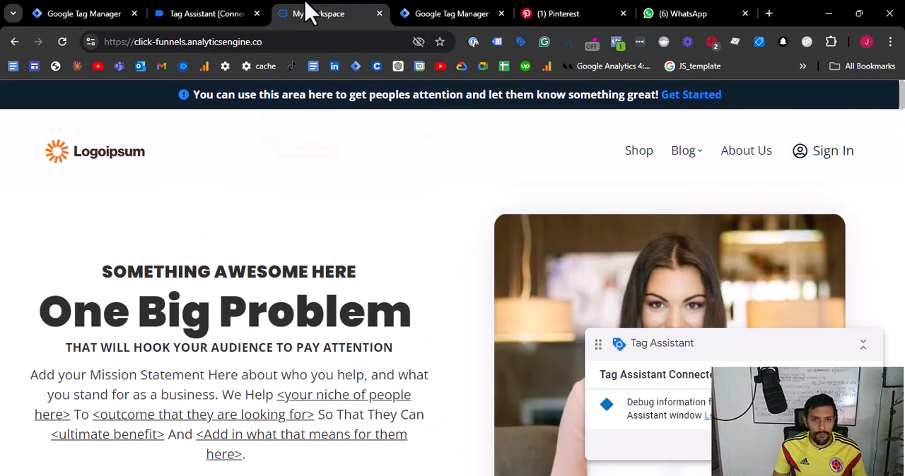
{"action": "left_click", "coordinate": [75, 12]}
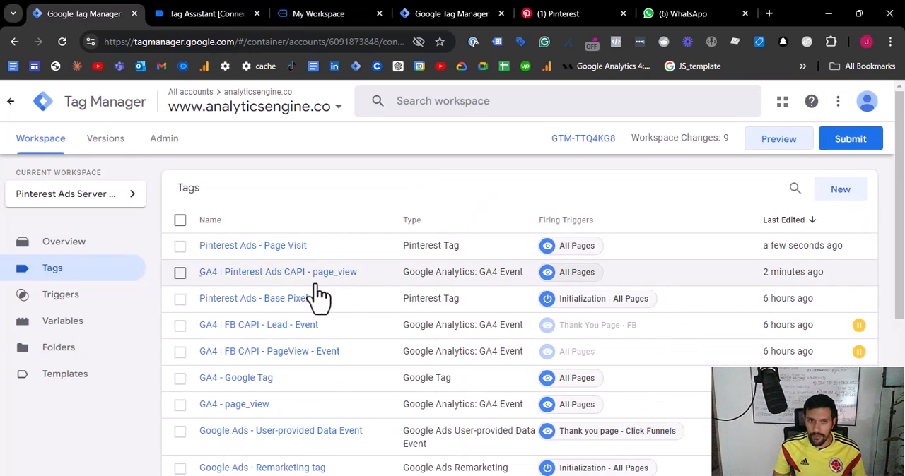
{"action": "left_click", "coordinate": [298, 279]}
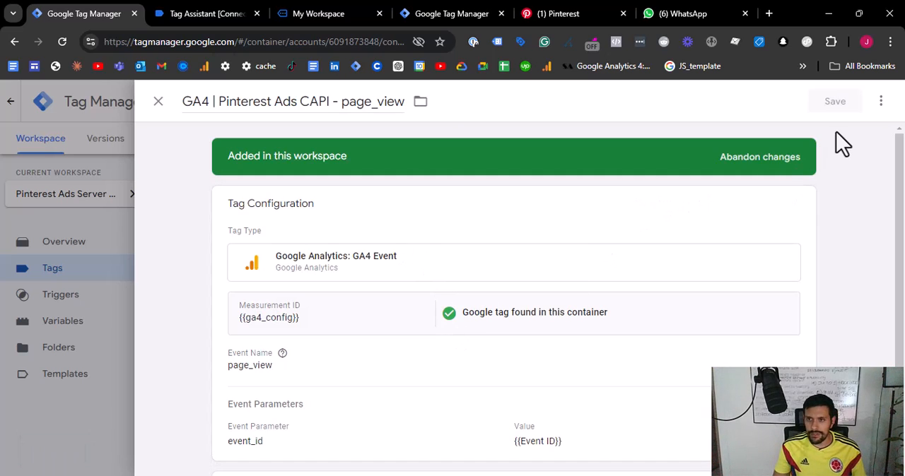
{"action": "left_click", "coordinate": [880, 102]}
{"action": "left_click", "coordinate": [841, 130]}
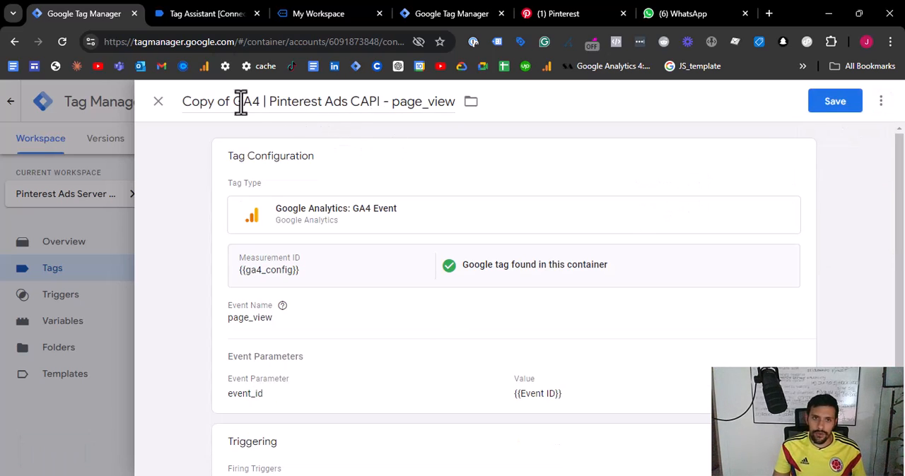
- Rename the copied tag as GA4 | Pinterest Ads CAPI - lead and set its event name to lead
{"action": "left_click_drag", "start_coordinate": [391, 104], "coordinate": [451, 108]}
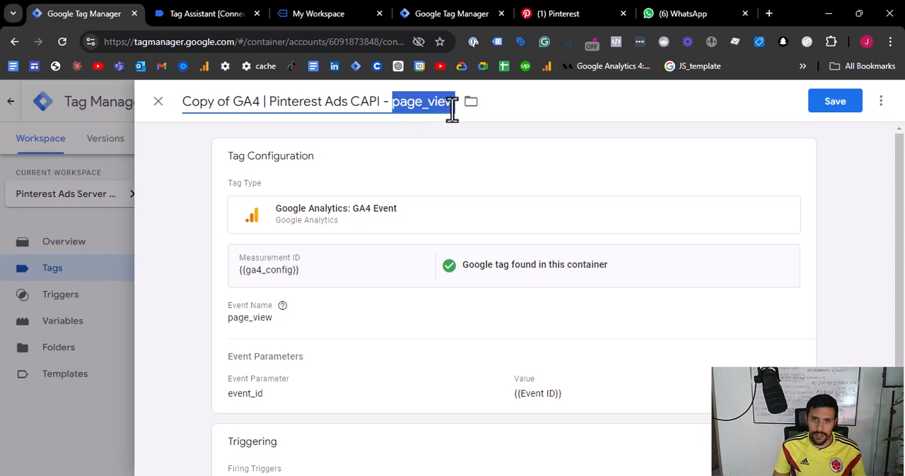
{"action": "type", "text": "lead"}
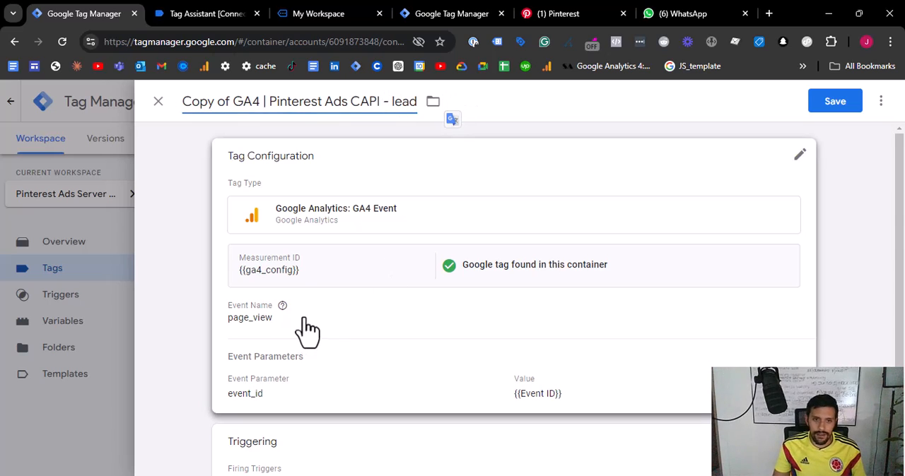
{"action": "left_click", "coordinate": [303, 329]}
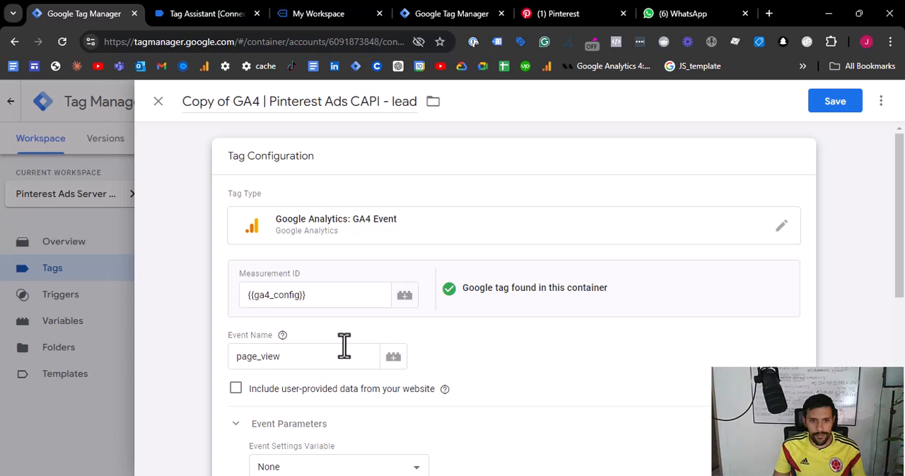
{"action": "left_click_drag", "start_coordinate": [343, 356], "coordinate": [239, 357]}
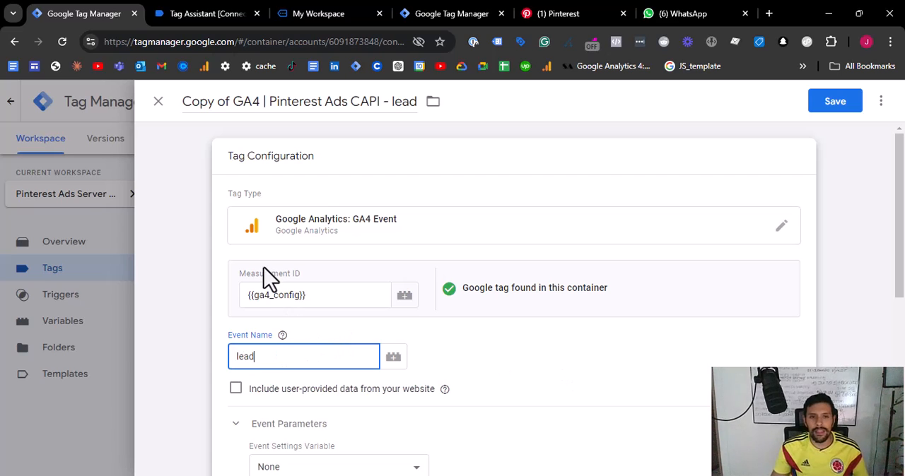
{"action": "left_click_drag", "start_coordinate": [232, 101], "coordinate": [190, 102]}
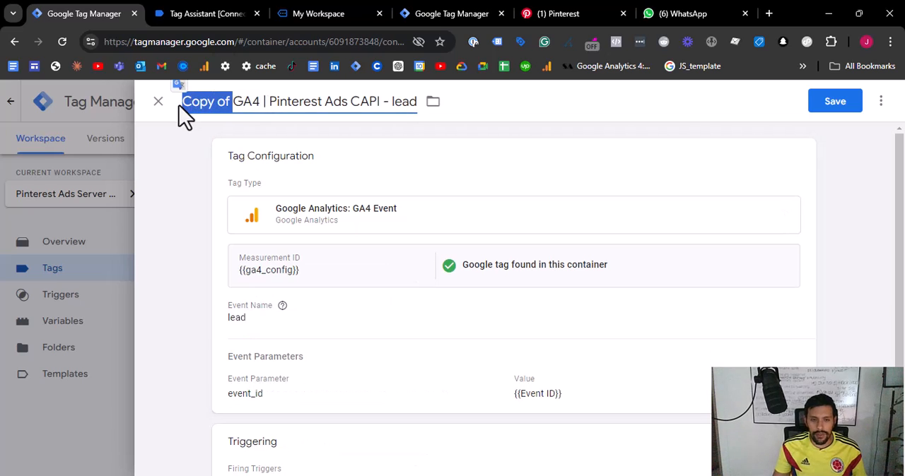
{"action": "key", "text": "BackSpace"}
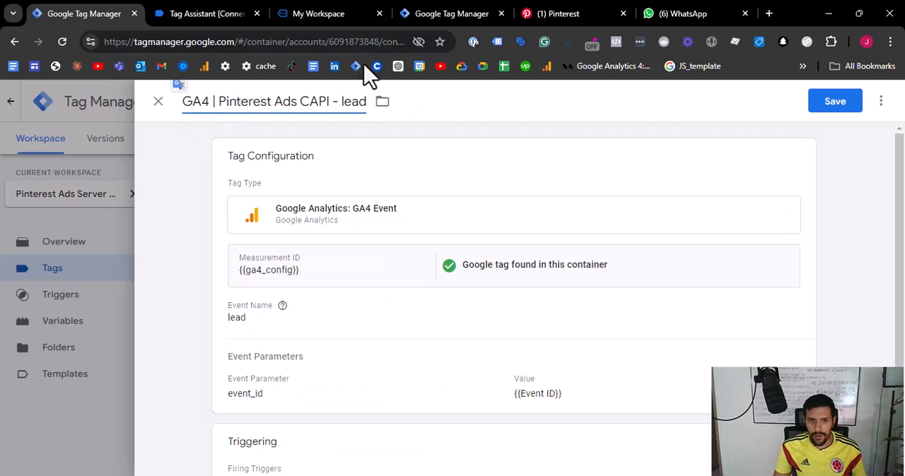
- Remove the All Pages trigger from the GA4 lead tag and start a new trigger named lead
{"action": "scroll", "coordinate": [329, 138], "scroll_direction": "down", "scroll_amount": 1}
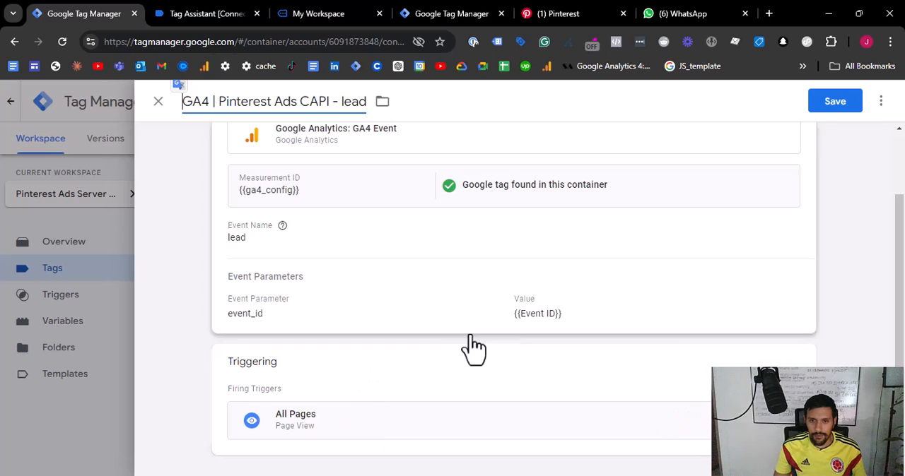
{"action": "left_click", "coordinate": [794, 359]}
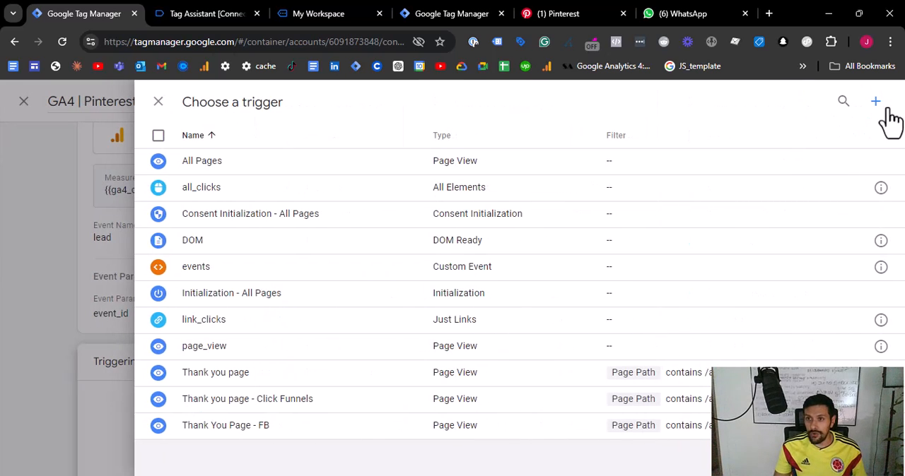
{"action": "left_click", "coordinate": [887, 110]}
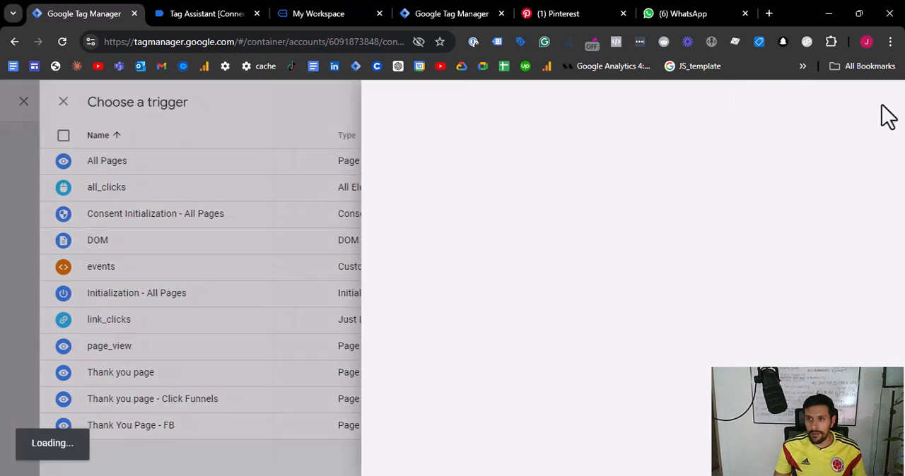
{"action": "triple_click", "coordinate": [251, 110]}
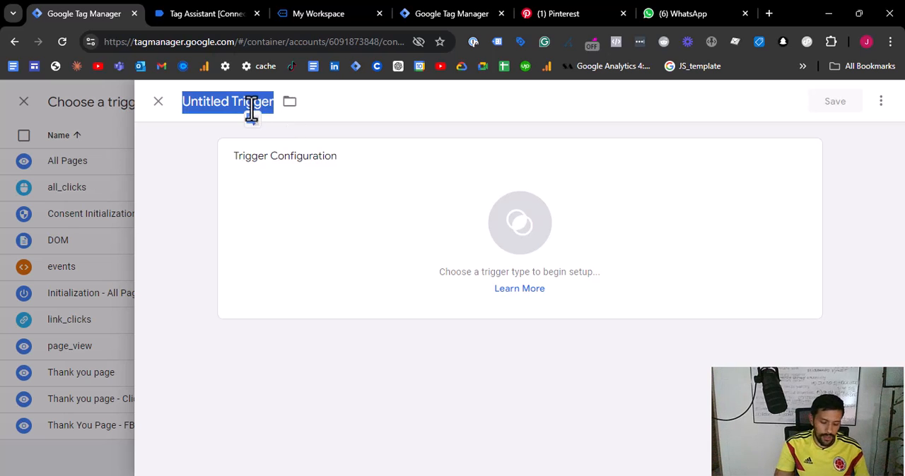
{"action": "type", "text": "lead"}
- Configure the lead trigger as a Custom Event for all events named cfLead and save it to the tag
{"action": "left_click", "coordinate": [404, 175]}
{"action": "scroll", "coordinate": [697, 301], "scroll_direction": "down", "scroll_amount": 3}
{"action": "scroll", "coordinate": [801, 142], "scroll_direction": "up", "scroll_amount": 3}
{"action": "left_click", "coordinate": [880, 101]}
{"action": "type", "text": "c"}
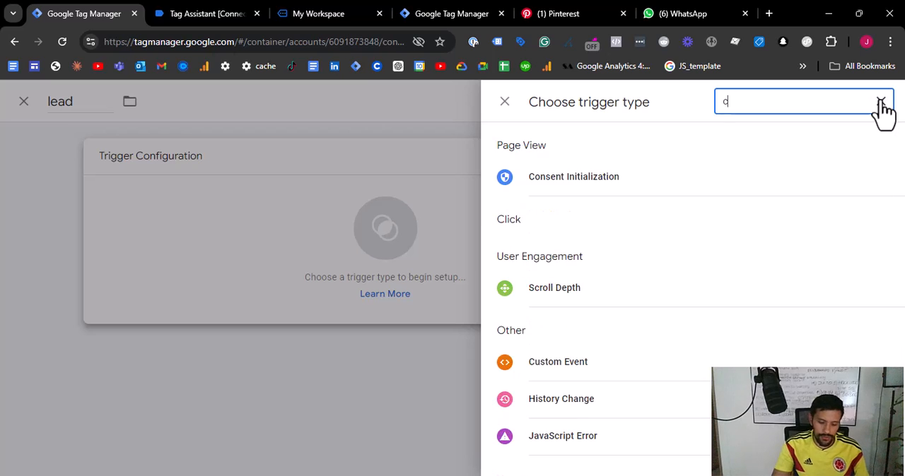
{"action": "type", "text": "usto"}
{"action": "left_click", "coordinate": [637, 293]}
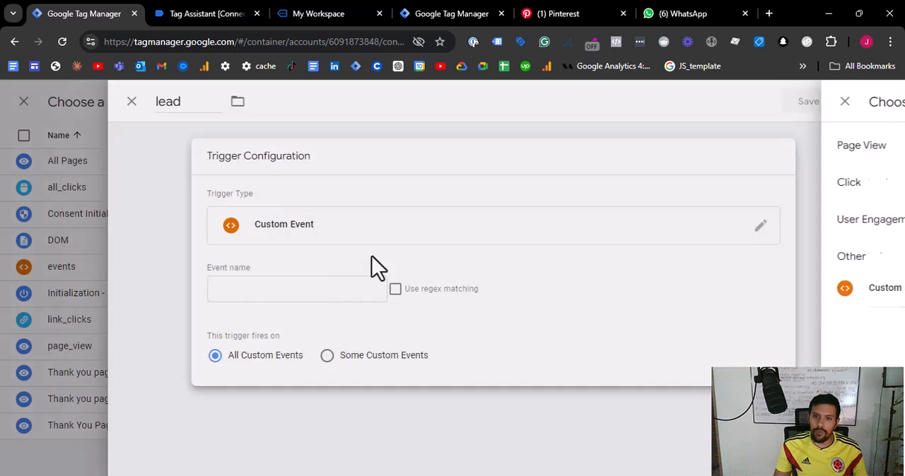
{"action": "left_click", "coordinate": [357, 286]}
{"action": "type", "text": "cfLead"}
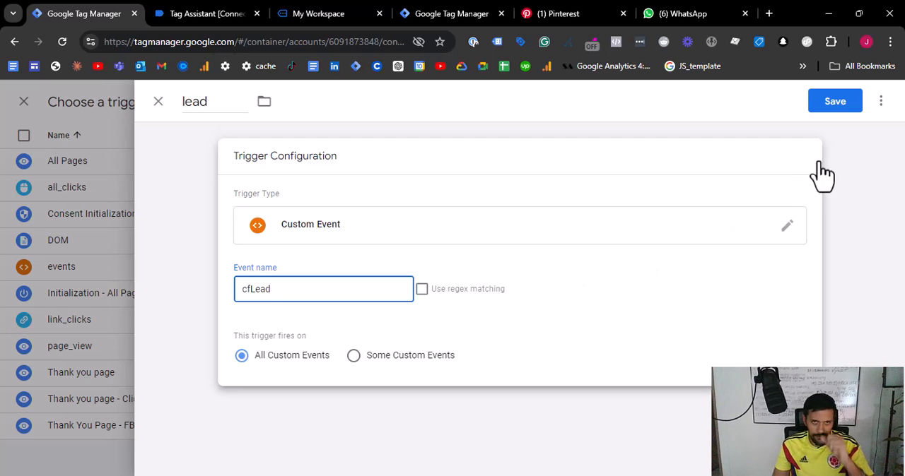
{"action": "left_click", "coordinate": [834, 103]}
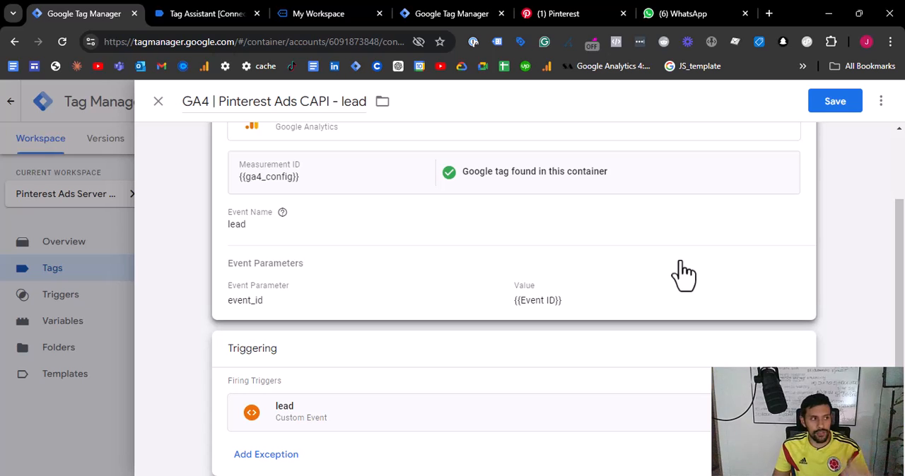
- Review the configuration and trigger of the GA4 | Pinterest Ads CAPI - lead tag and save it
{"action": "scroll", "coordinate": [677, 339], "scroll_direction": "down", "scroll_amount": 1}
{"action": "scroll", "coordinate": [676, 333], "scroll_direction": "up", "scroll_amount": 2}
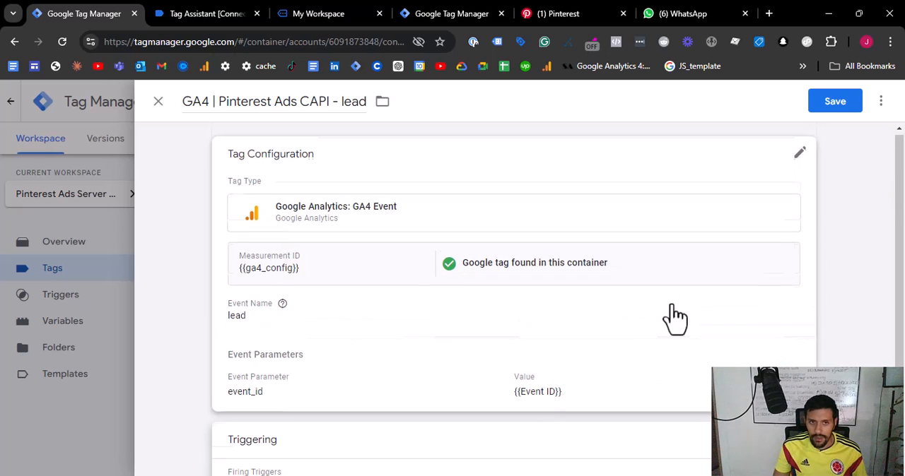
{"action": "scroll", "coordinate": [672, 236], "scroll_direction": "down", "scroll_amount": 2}
{"action": "scroll", "coordinate": [672, 236], "scroll_direction": "up", "scroll_amount": 2}
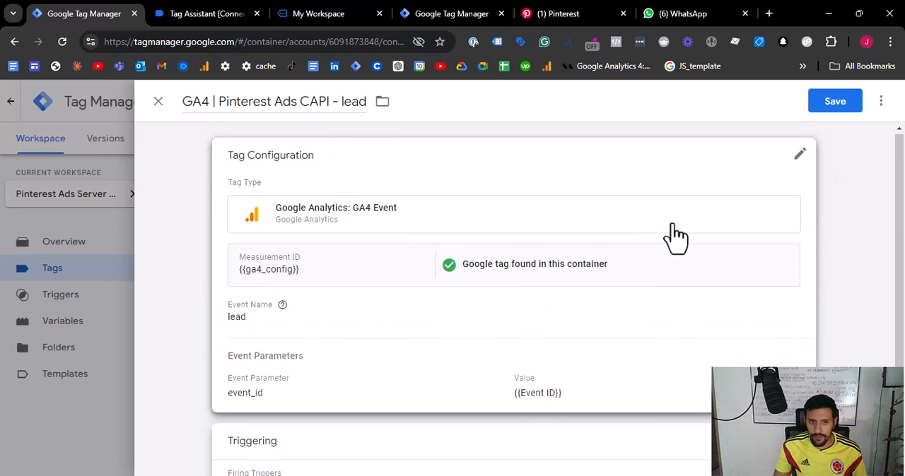
{"action": "left_click", "coordinate": [847, 104]}
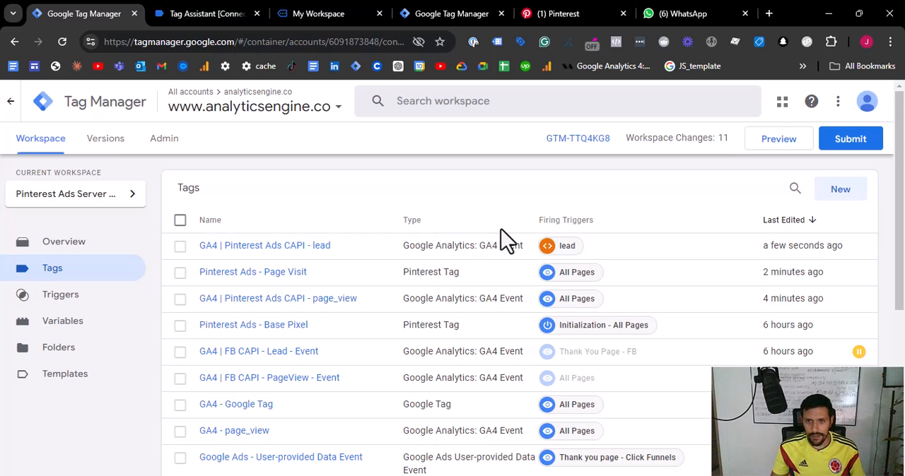
- Copy the Pinterest Ads - Page Visit tag and rename the copy as Pinterest Ads - Lead
{"action": "left_click", "coordinate": [285, 275]}
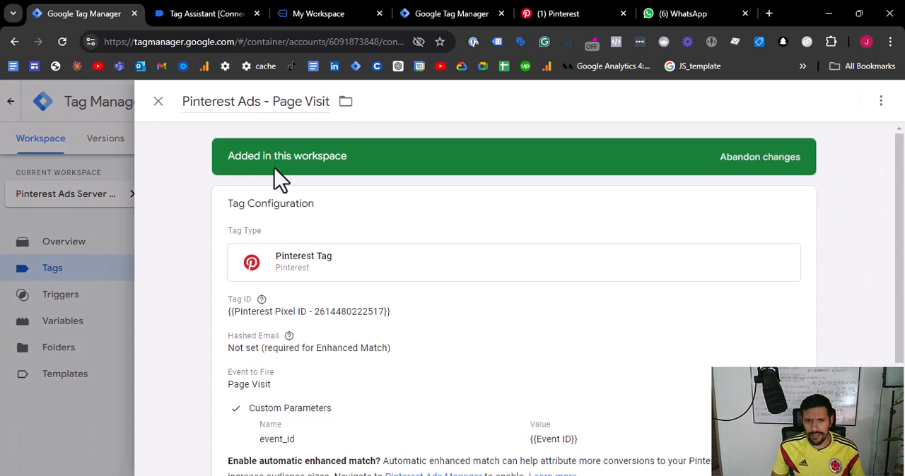
{"action": "left_click", "coordinate": [880, 101]}
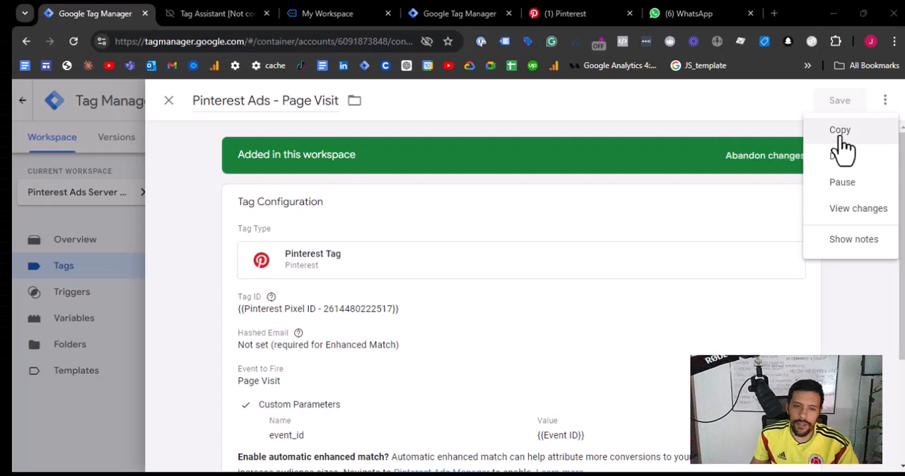
{"action": "left_click", "coordinate": [836, 132]}
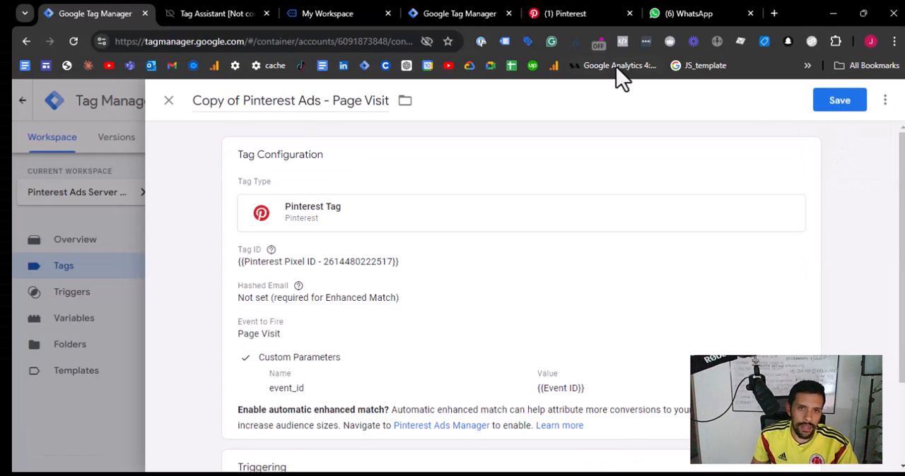
{"action": "left_click_drag", "start_coordinate": [331, 104], "coordinate": [400, 113]}
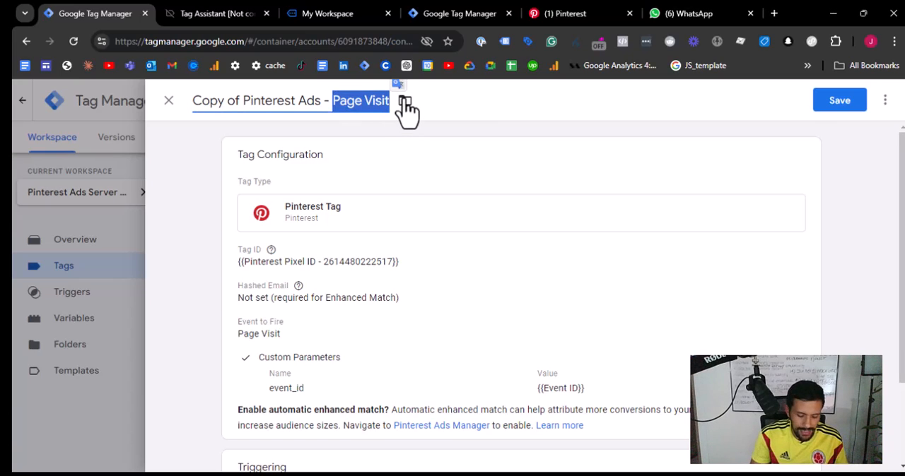
{"action": "type", "text": "Lead"}
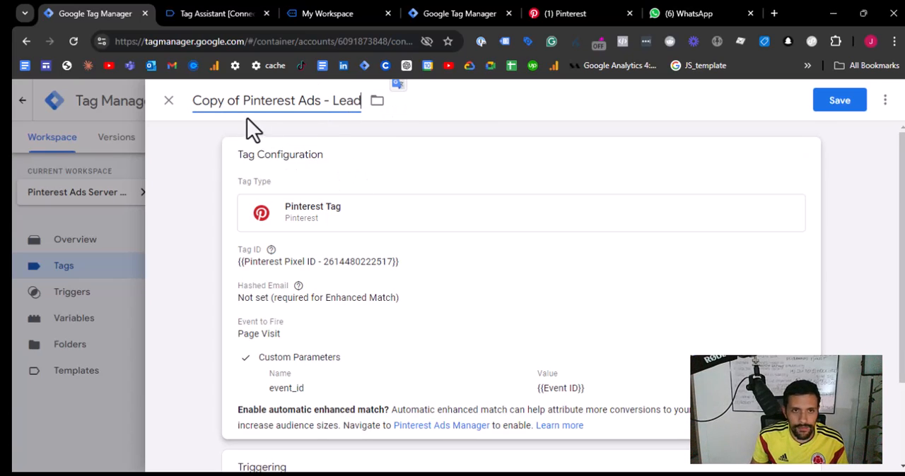
{"action": "left_click_drag", "start_coordinate": [244, 101], "coordinate": [195, 102]}
{"action": "key", "text": "BackSpace"}
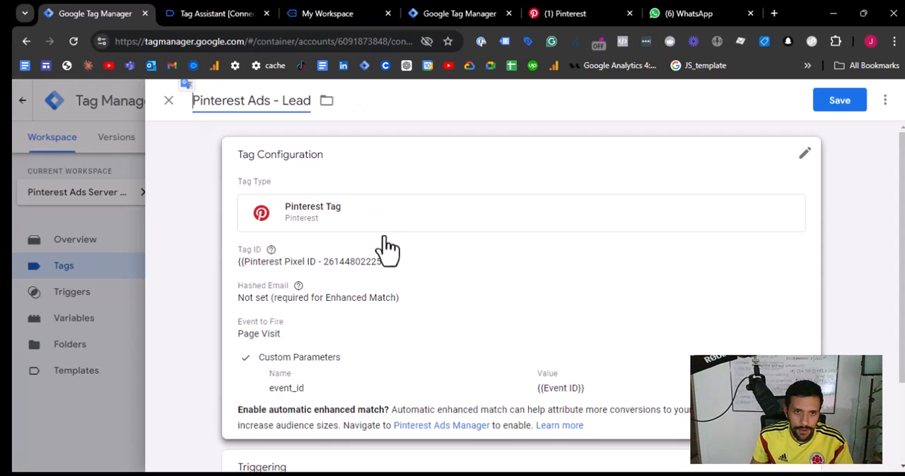
- Set the event to fire in the Pinterest Ads - Lead tag to Lead and check its event_id custom parameter
{"action": "left_click", "coordinate": [378, 247]}
{"action": "scroll", "coordinate": [370, 230], "scroll_direction": "down", "scroll_amount": 4}
{"action": "scroll", "coordinate": [381, 241], "scroll_direction": "up", "scroll_amount": 2}
{"action": "scroll", "coordinate": [379, 234], "scroll_direction": "up", "scroll_amount": 2}
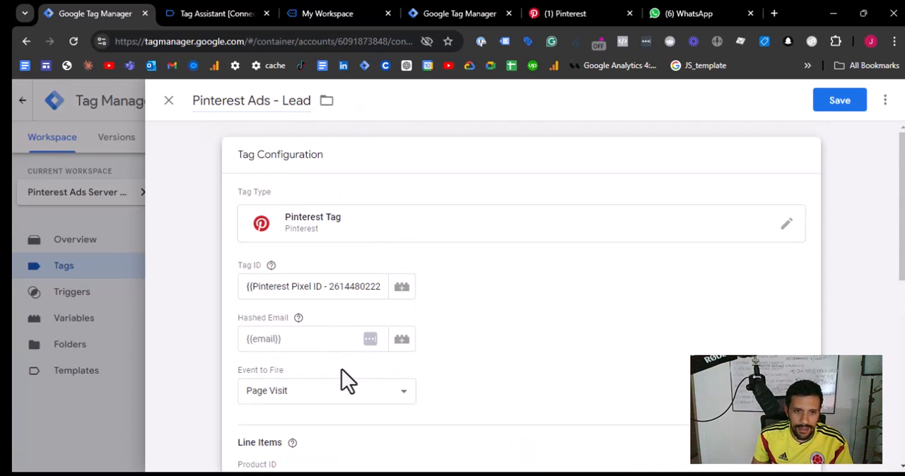
{"action": "scroll", "coordinate": [342, 369], "scroll_direction": "down", "scroll_amount": 2}
{"action": "left_click", "coordinate": [349, 268]}
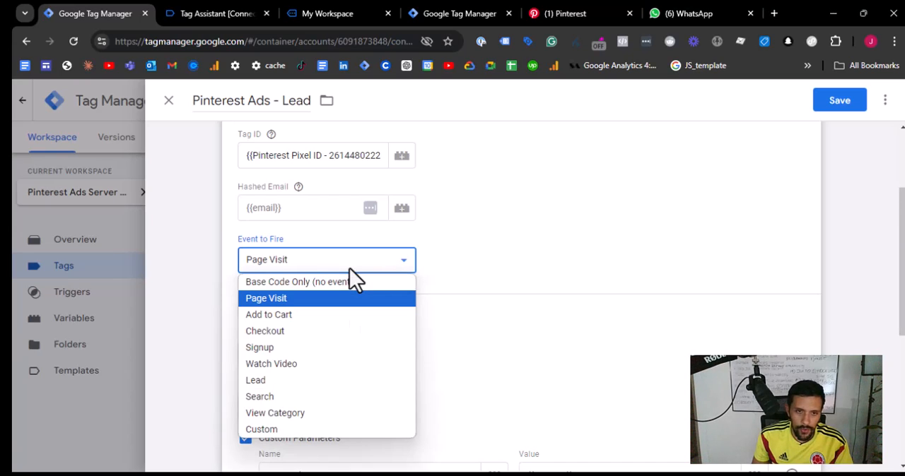
{"action": "left_click", "coordinate": [299, 381]}
{"action": "scroll", "coordinate": [483, 240], "scroll_direction": "down", "scroll_amount": 1}
{"action": "left_click", "coordinate": [285, 228]}
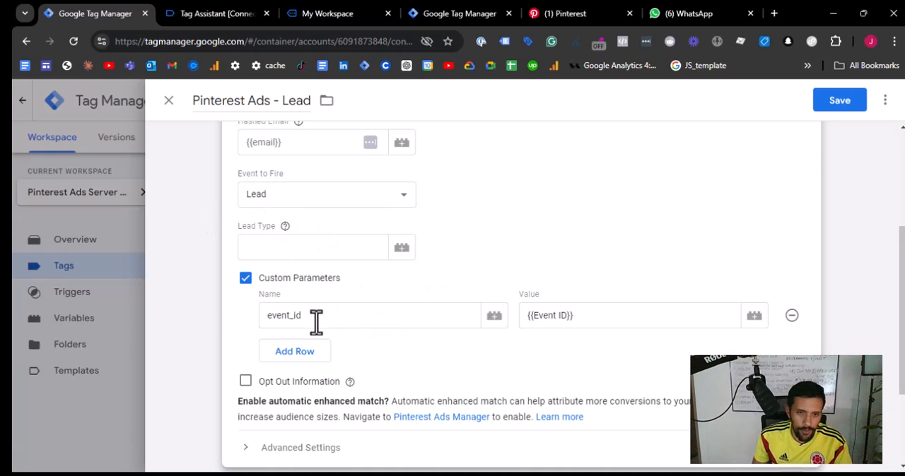
{"action": "left_click_drag", "start_coordinate": [316, 322], "coordinate": [173, 316]}
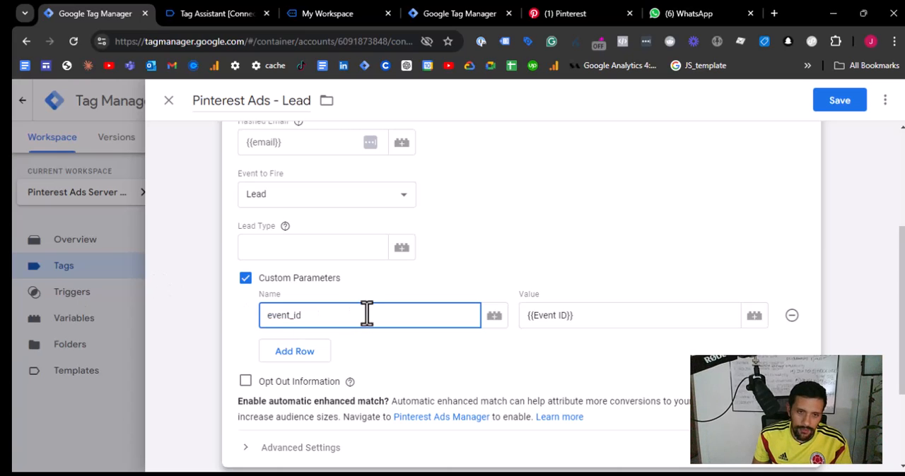
- Replace the All Pages trigger of the Pinterest Ads - Lead tag with the lead custom event trigger and save the tag
{"action": "scroll", "coordinate": [363, 307], "scroll_direction": "down", "scroll_amount": 2}
{"action": "scroll", "coordinate": [381, 283], "scroll_direction": "up", "scroll_amount": 1}
{"action": "scroll", "coordinate": [424, 294], "scroll_direction": "down", "scroll_amount": 1}
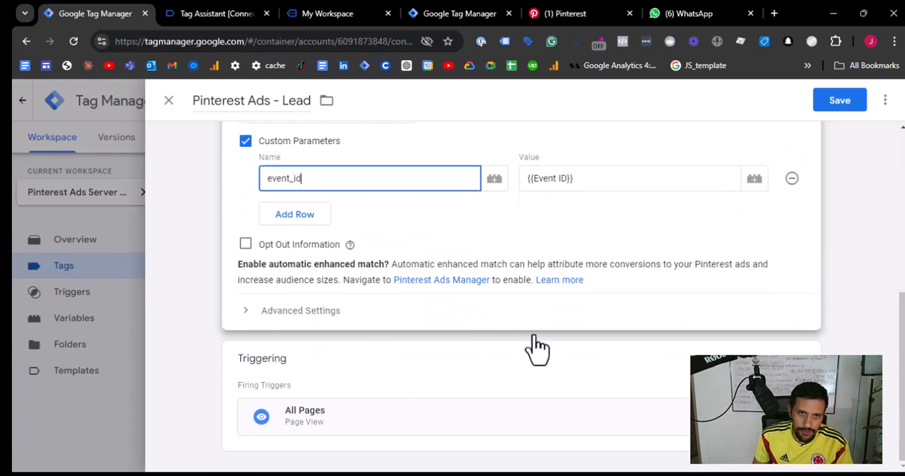
{"action": "left_click", "coordinate": [735, 403]}
{"action": "left_click", "coordinate": [787, 386]}
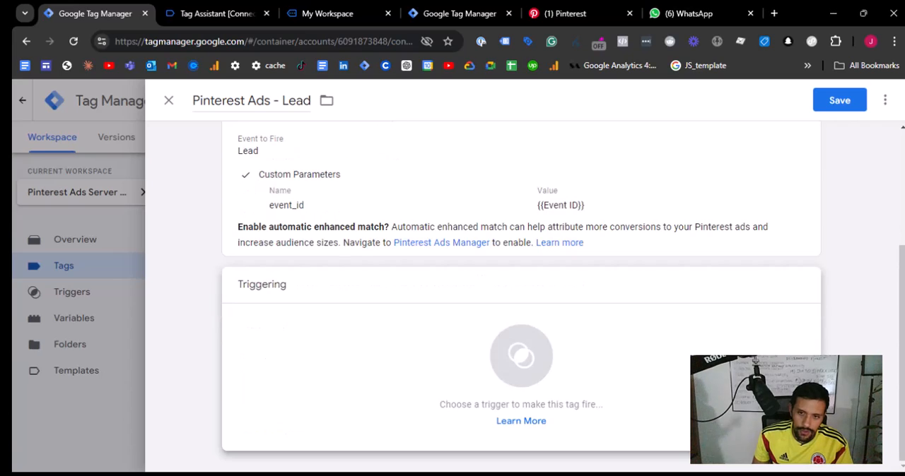
{"action": "left_click", "coordinate": [783, 381]}
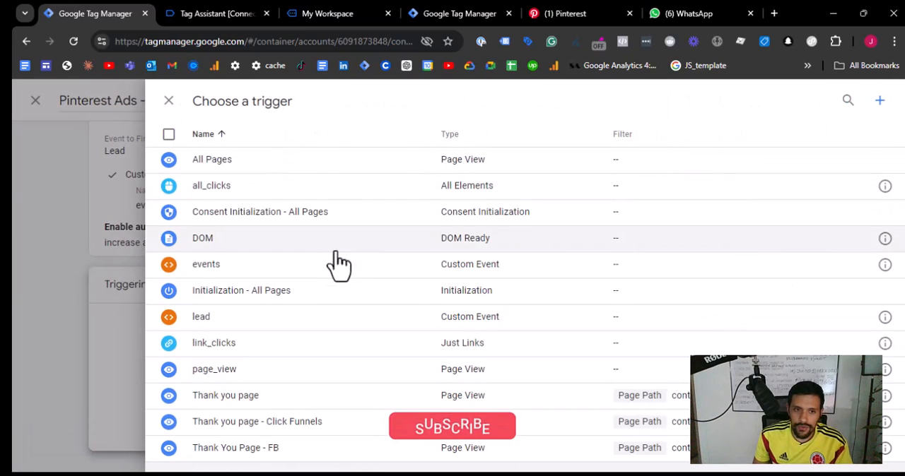
{"action": "left_click", "coordinate": [230, 332]}
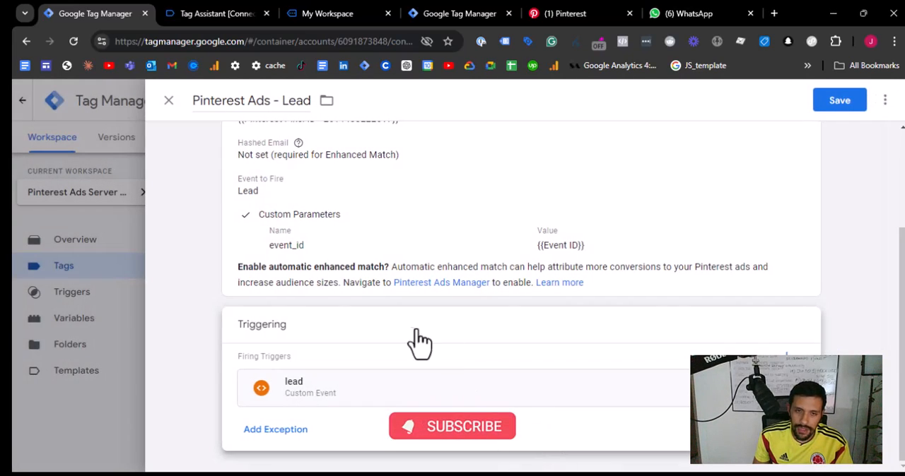
{"action": "scroll", "coordinate": [459, 343], "scroll_direction": "up", "scroll_amount": 2}
{"action": "left_click", "coordinate": [833, 104]}
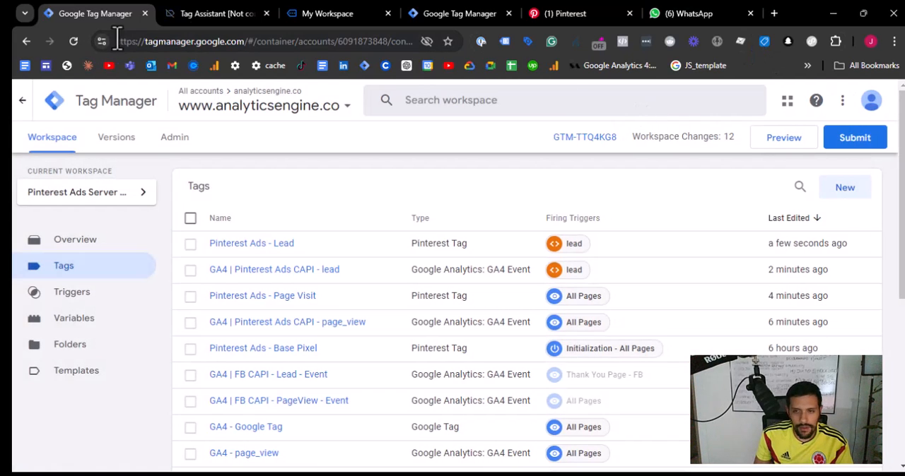
- Preview the web container on the connected site and examine the tags fired on the Container Loaded event
{"action": "left_click", "coordinate": [779, 150]}
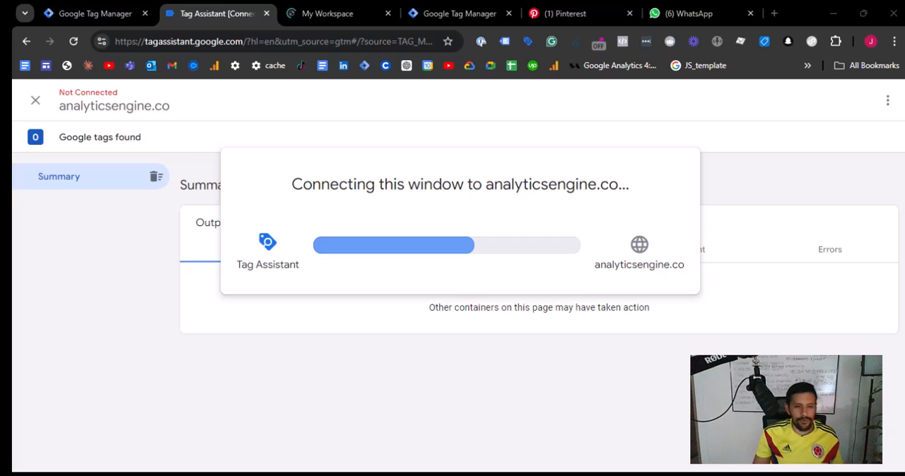
{"action": "left_click", "coordinate": [478, 328]}
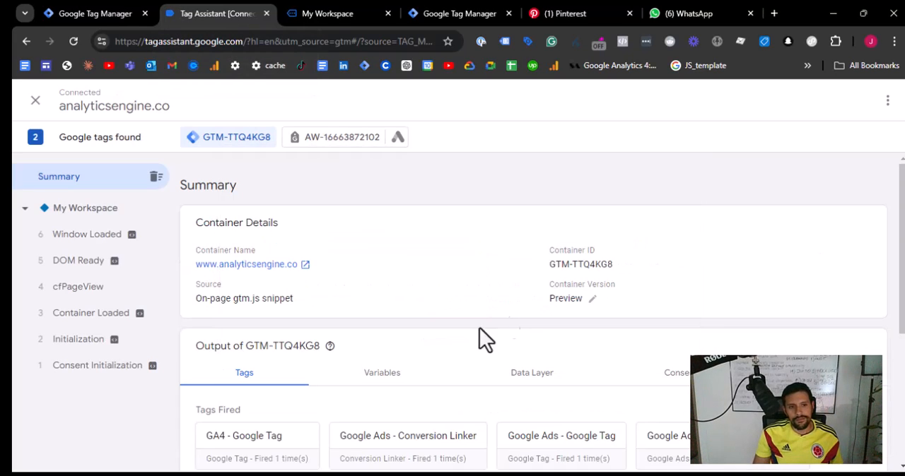
{"action": "left_click", "coordinate": [76, 288]}
{"action": "left_click", "coordinate": [70, 318]}
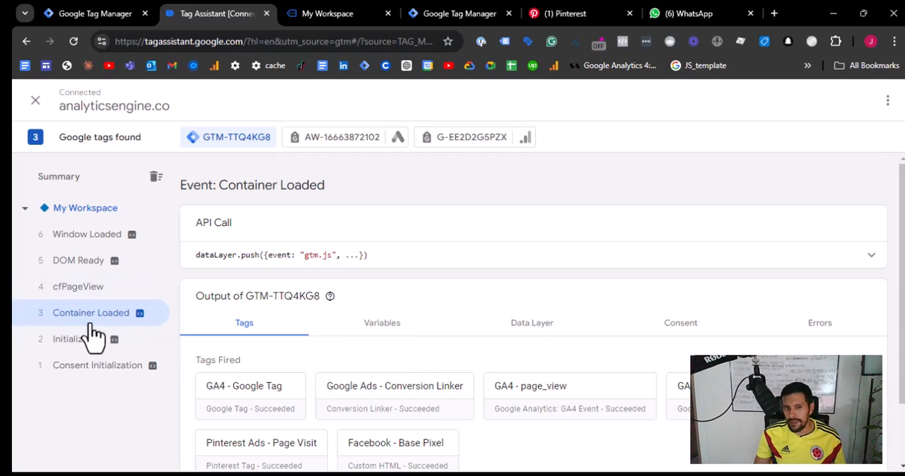
{"action": "scroll", "coordinate": [272, 325], "scroll_direction": "down", "scroll_amount": 1}
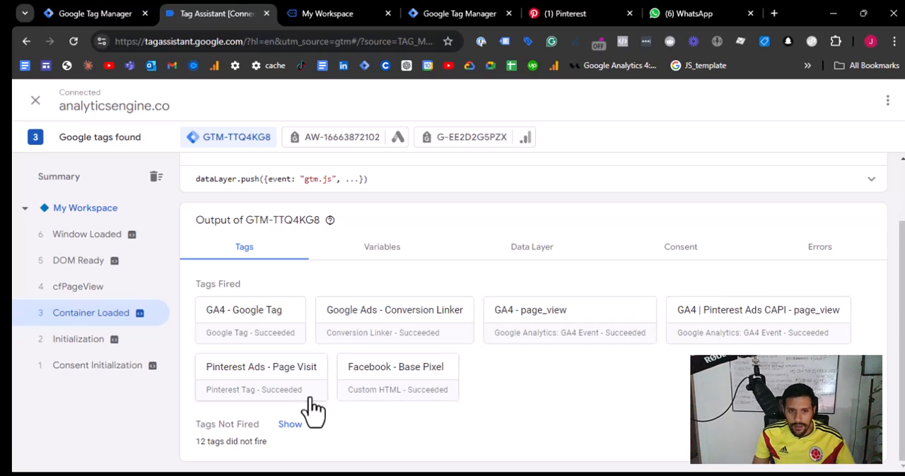
- Check the tags fired on the Initialization event for the Pinterest Ads - Base Pixel tag
{"action": "left_click", "coordinate": [78, 341]}
{"action": "scroll", "coordinate": [598, 318], "scroll_direction": "up", "scroll_amount": 5}
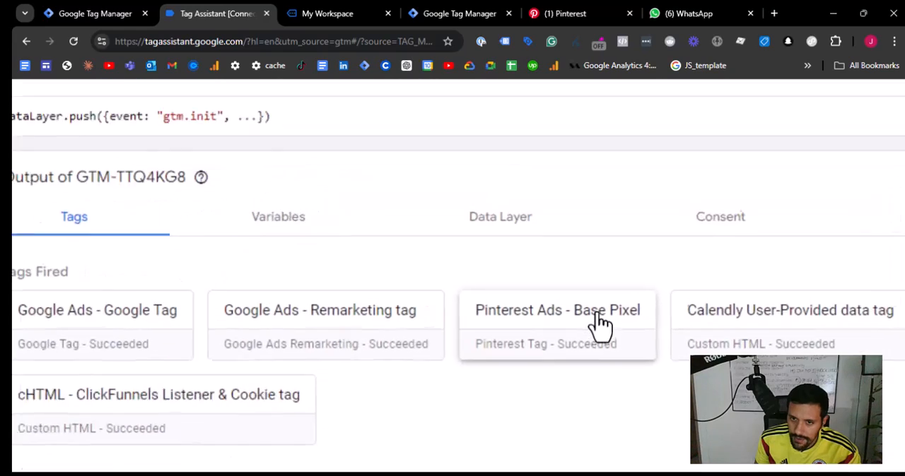
{"action": "scroll", "coordinate": [544, 467], "scroll_direction": "down", "scroll_amount": 5}
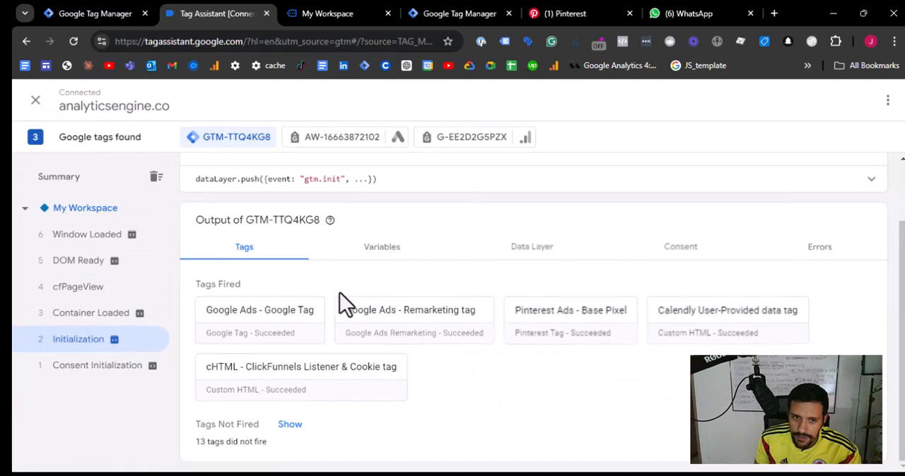
- Compare the event_id values of the GA4 | Pinterest Ads CAPI - page_view and Pinterest Ads - Page Visit tags under Container Loaded
{"action": "left_click", "coordinate": [92, 314]}
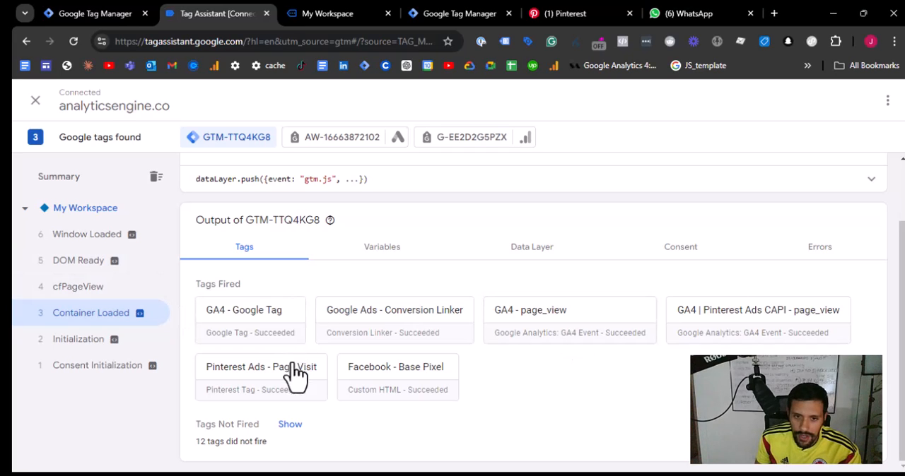
{"action": "left_click", "coordinate": [746, 331]}
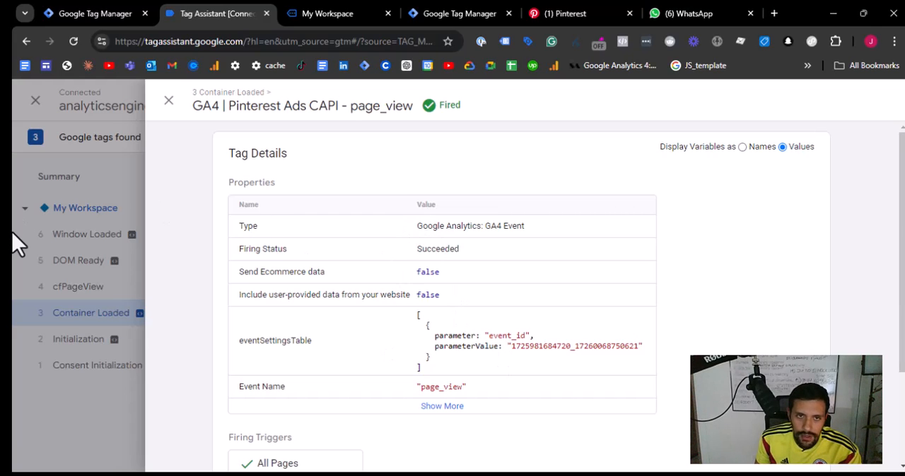
{"action": "left_click", "coordinate": [98, 227]}
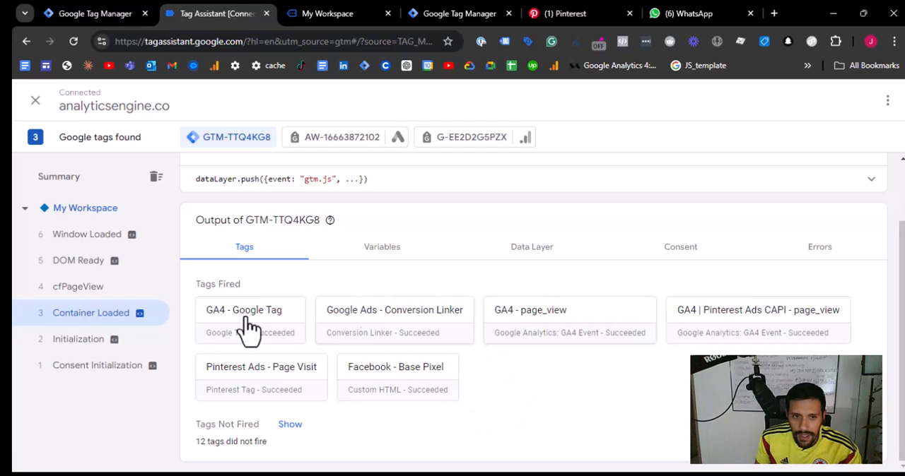
{"action": "left_click", "coordinate": [288, 381]}
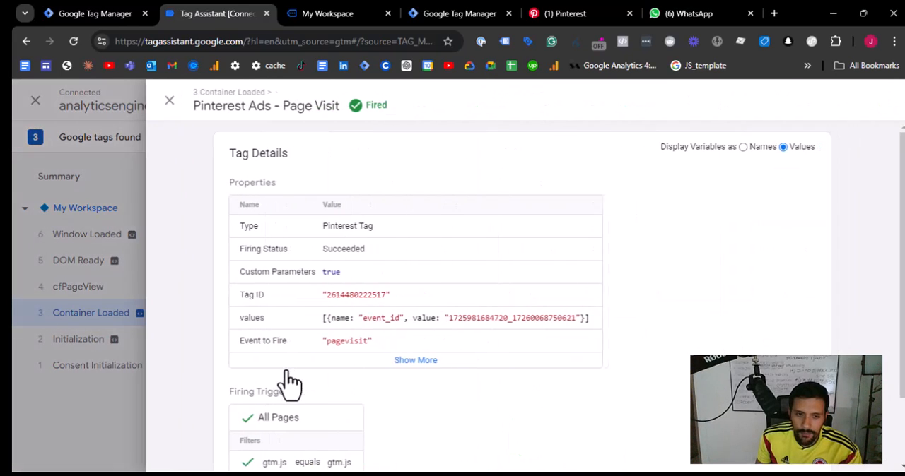
{"action": "left_click", "coordinate": [125, 206]}
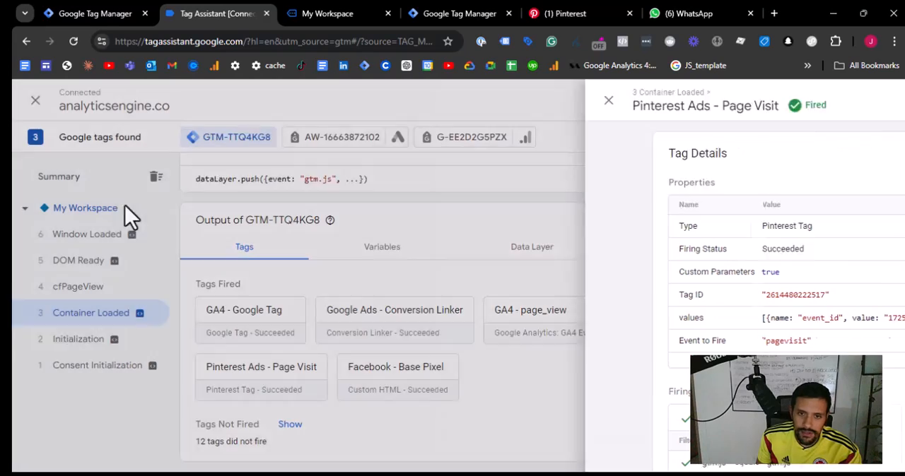
- Submit the pop-up sign-up form with test contact details on the funnel page and check the tags fired on the cfLead event
{"action": "left_click", "coordinate": [368, 13]}
{"action": "scroll", "coordinate": [403, 353], "scroll_direction": "down", "scroll_amount": 5}
{"action": "scroll", "coordinate": [358, 319], "scroll_direction": "up", "scroll_amount": 3}
{"action": "left_click", "coordinate": [314, 308]}
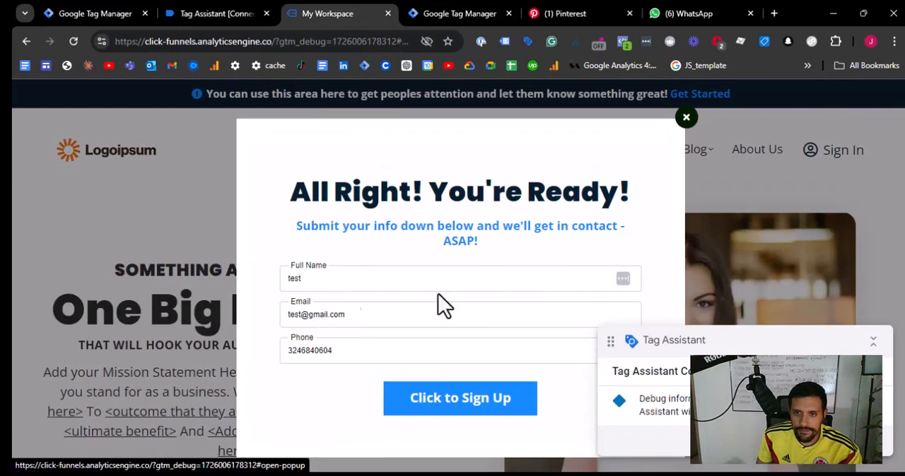
{"action": "left_click", "coordinate": [463, 409]}
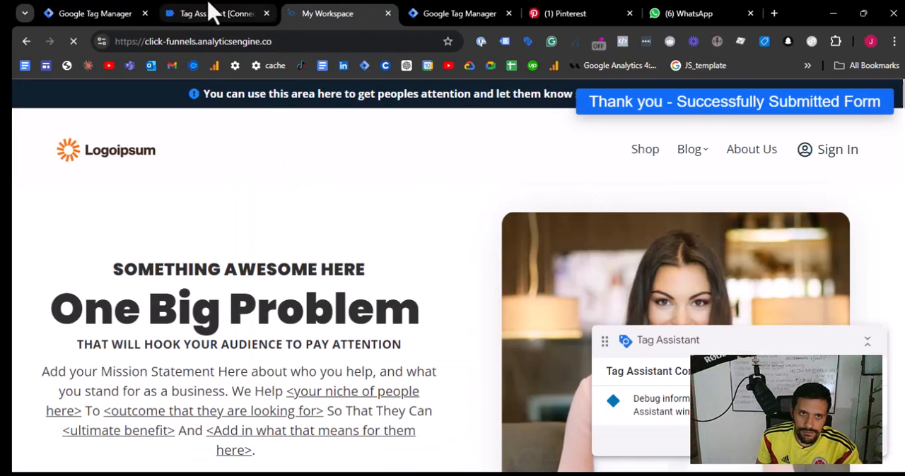
{"action": "left_click", "coordinate": [209, 13]}
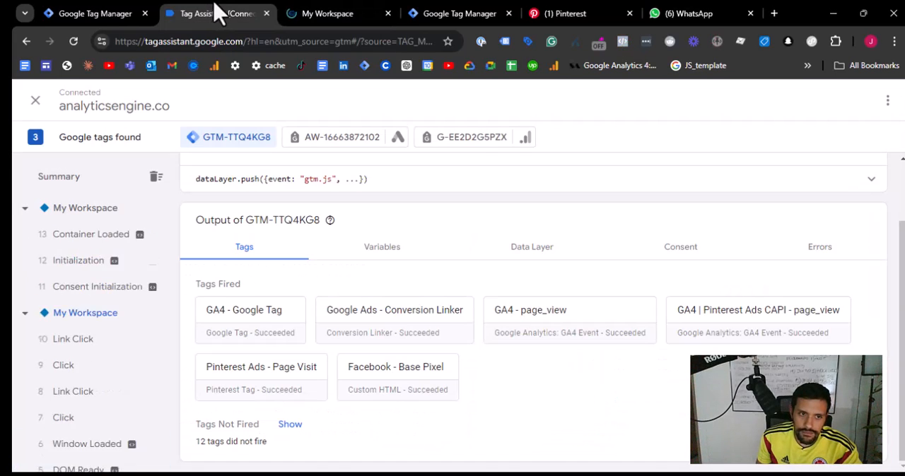
{"action": "left_click", "coordinate": [67, 288]}
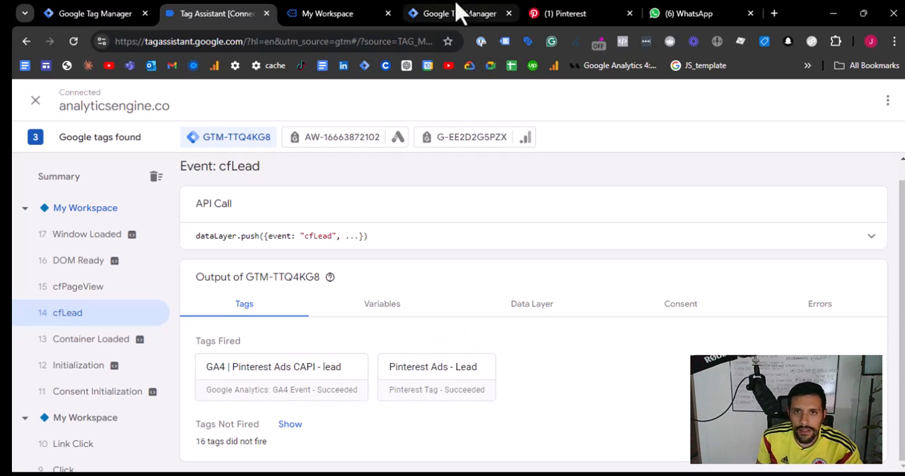
- Examine the lead and page visit events reported by the Pinterest Tag Helper on the funnel page
{"action": "left_click", "coordinate": [329, 13]}
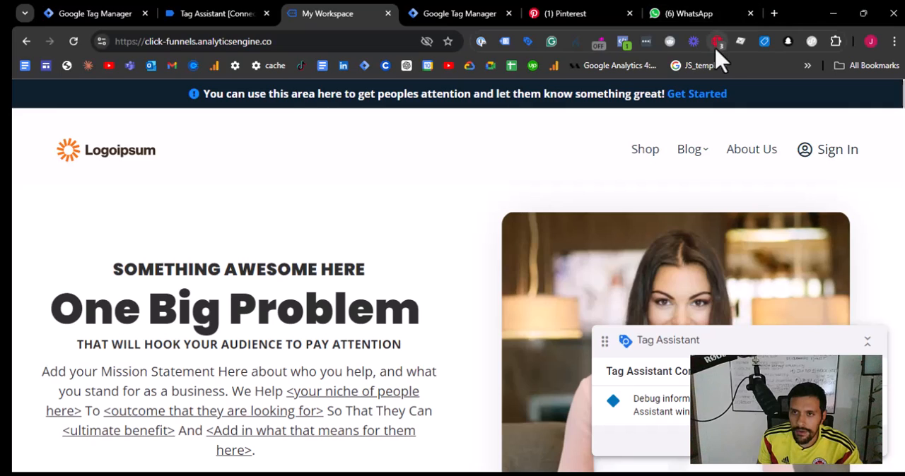
{"action": "left_click", "coordinate": [717, 42]}
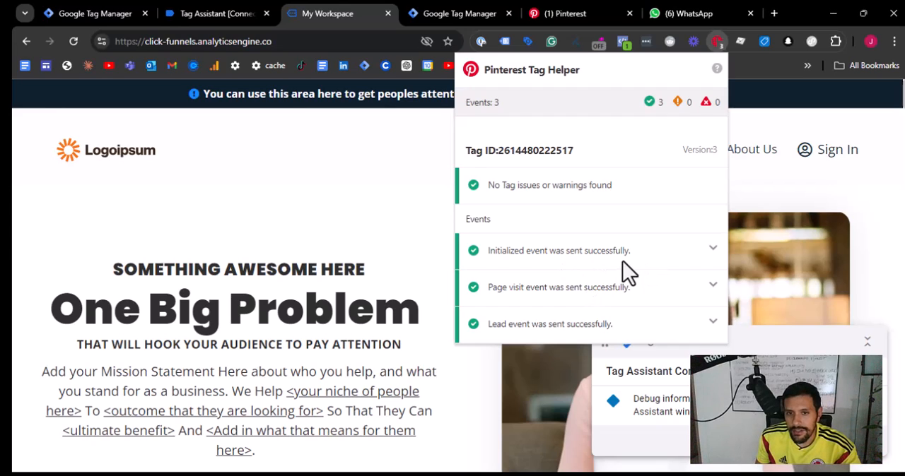
{"action": "left_click", "coordinate": [643, 326]}
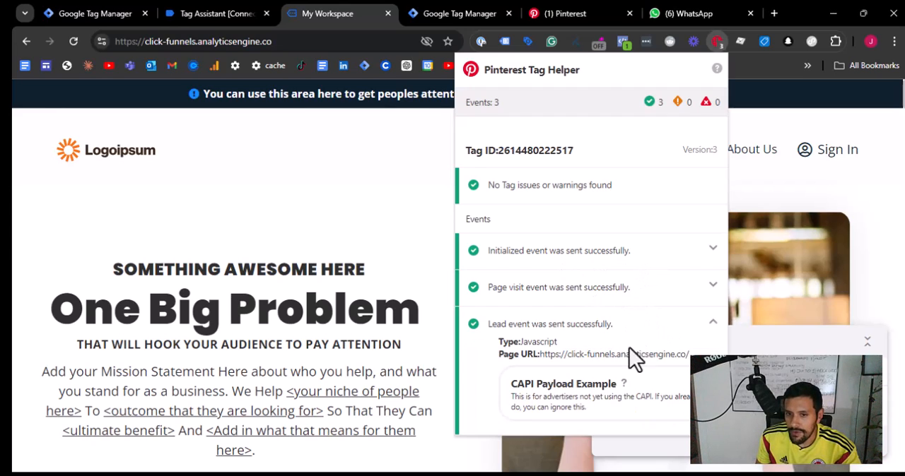
{"action": "left_click", "coordinate": [714, 287]}
{"action": "scroll", "coordinate": [566, 339], "scroll_direction": "down", "scroll_amount": 2}
{"action": "scroll", "coordinate": [576, 212], "scroll_direction": "up", "scroll_amount": 2}
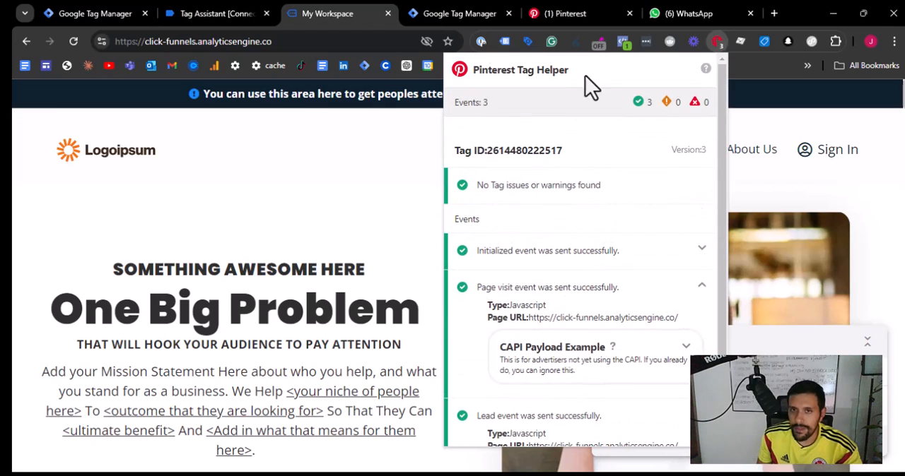
{"action": "left_click", "coordinate": [750, 124]}
{"action": "right_click", "coordinate": [716, 43]}
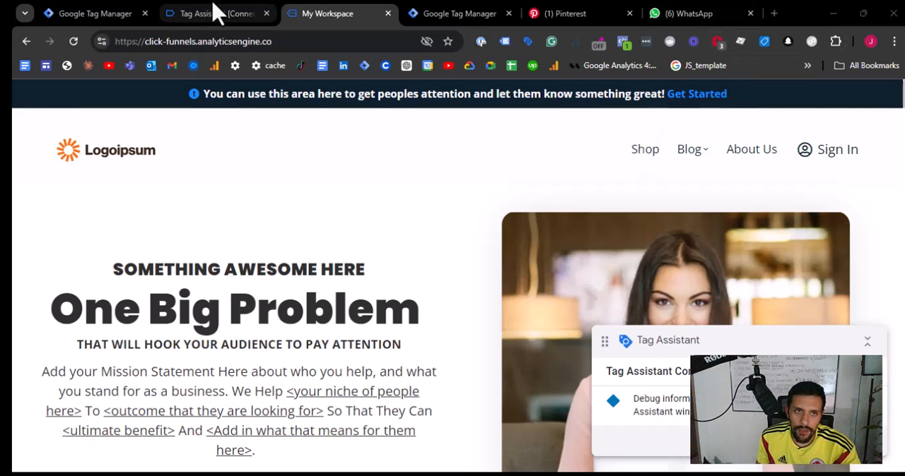
{"action": "left_click", "coordinate": [717, 41]}
{"action": "left_click", "coordinate": [548, 331]}
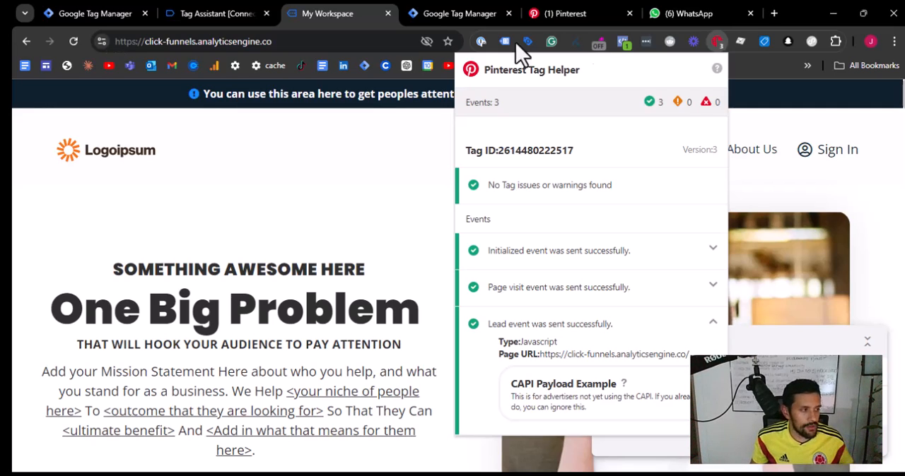
- Create and save a new workspace named Pinterest Ads CAPI in the analytics_engine_server container
{"action": "left_click", "coordinate": [128, 13]}
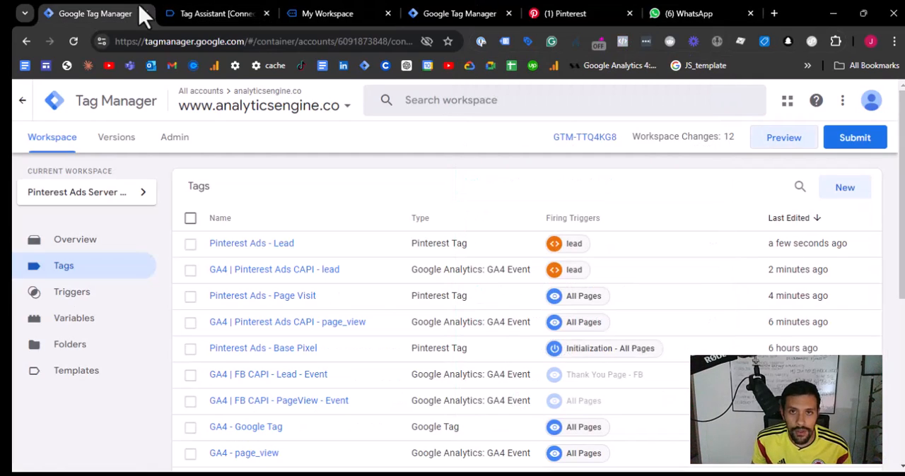
{"action": "left_click", "coordinate": [457, 12]}
{"action": "scroll", "coordinate": [177, 234], "scroll_direction": "down", "scroll_amount": 4}
{"action": "scroll", "coordinate": [94, 277], "scroll_direction": "up", "scroll_amount": 4}
{"action": "left_click", "coordinate": [102, 242]}
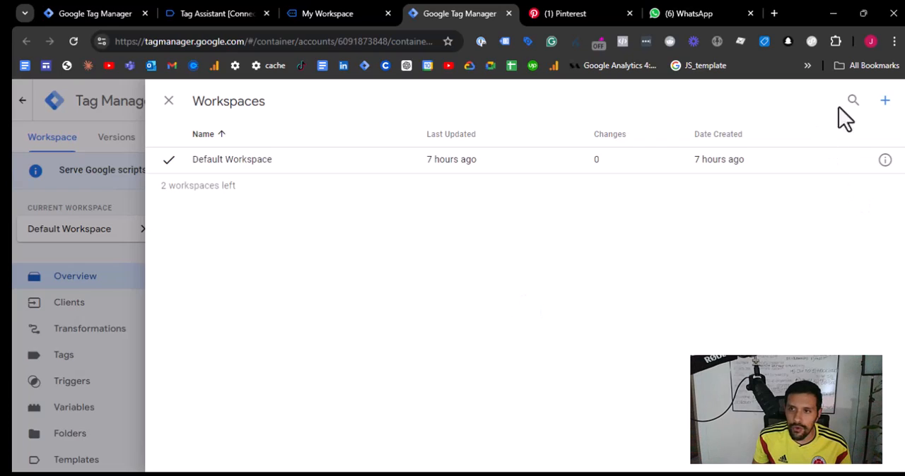
{"action": "left_click", "coordinate": [884, 101]}
{"action": "double_click", "coordinate": [281, 102]}
{"action": "left_click", "coordinate": [277, 83]}
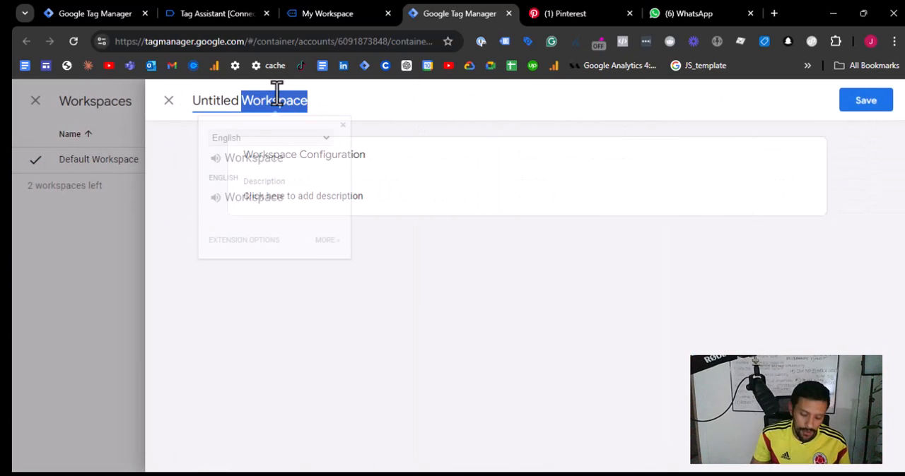
{"action": "key", "text": "BackSpace"}
{"action": "key", "text": "BackSpace"}
{"action": "key", "text": "BackSpace"}
{"action": "key", "text": "BackSpace"}
{"action": "key", "text": "BackSpace"}
{"action": "key", "text": "BackSpace"}
{"action": "key", "text": "BackSpace"}
{"action": "key", "text": "BackSpace"}
{"action": "type", "text": "Pinterest Ads CAPI"}
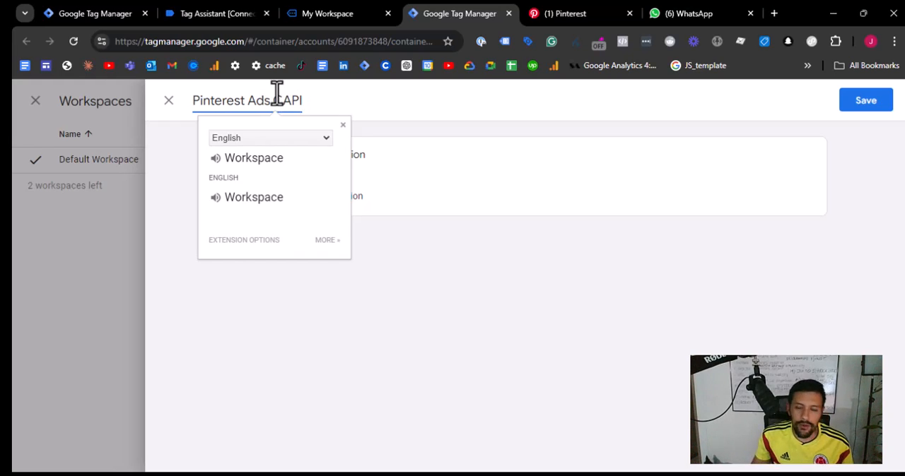
{"action": "left_click", "coordinate": [864, 103]}
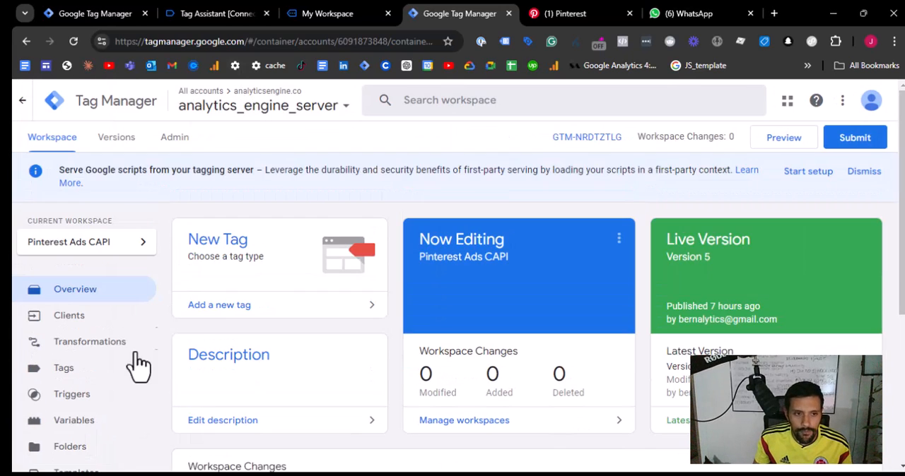
- Start a new server tag, search the Community Template Gallery for pinterest and add the Pinterest API for Conversions Tag template to the workspace
{"action": "left_click", "coordinate": [106, 371]}
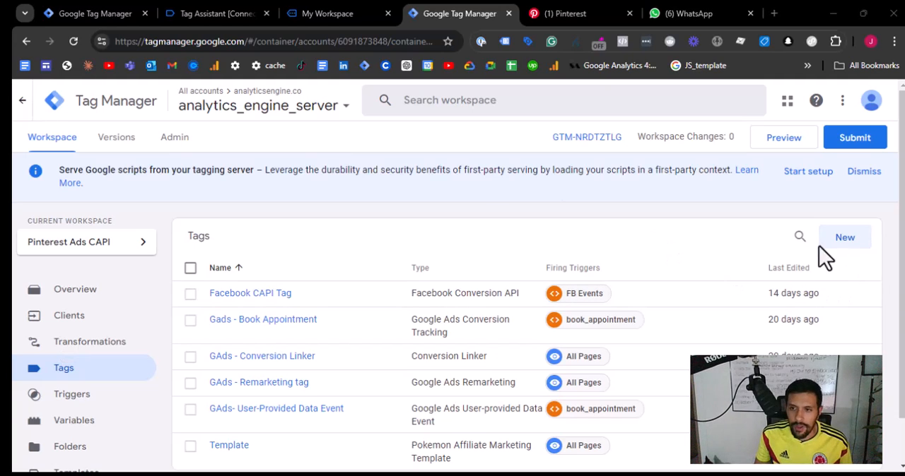
{"action": "left_click", "coordinate": [845, 240]}
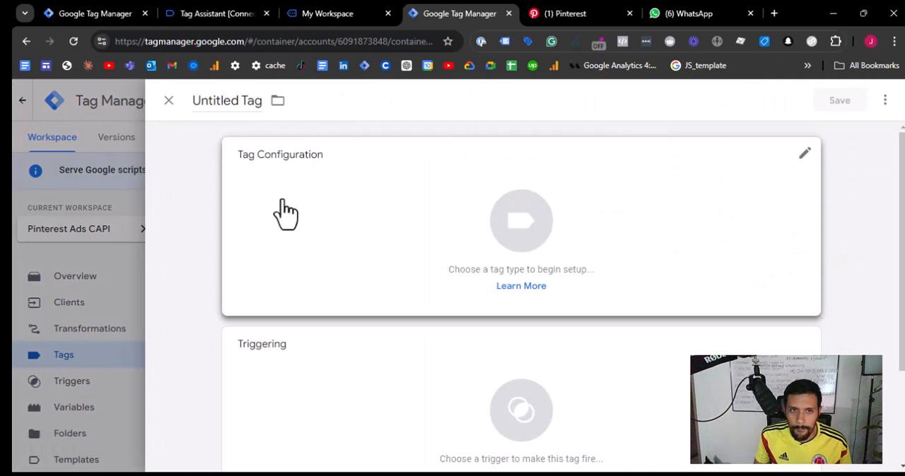
{"action": "left_click", "coordinate": [320, 189]}
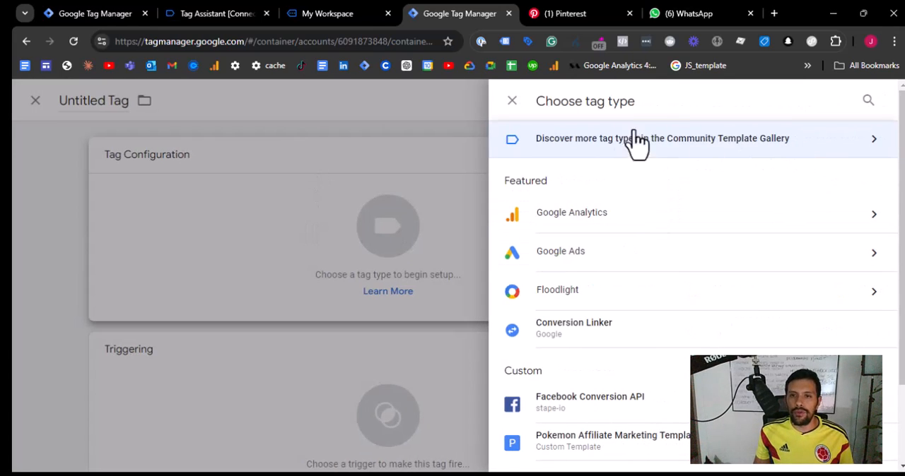
{"action": "left_click", "coordinate": [782, 149]}
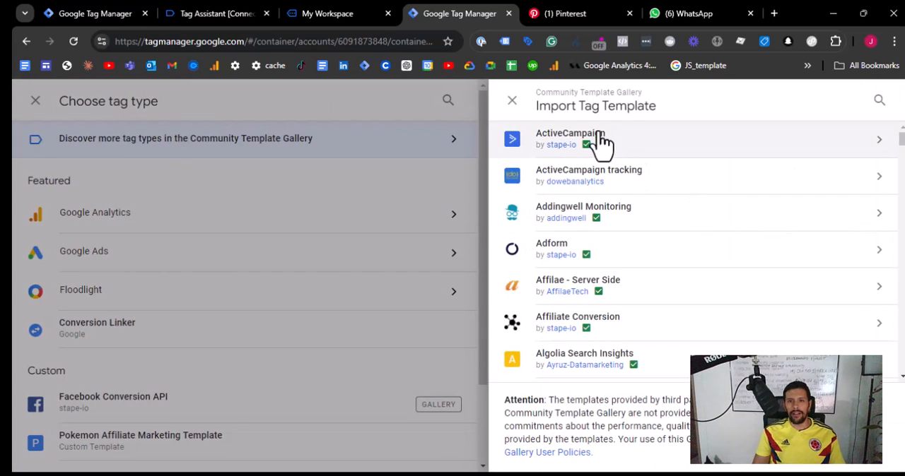
{"action": "left_click", "coordinate": [877, 101]}
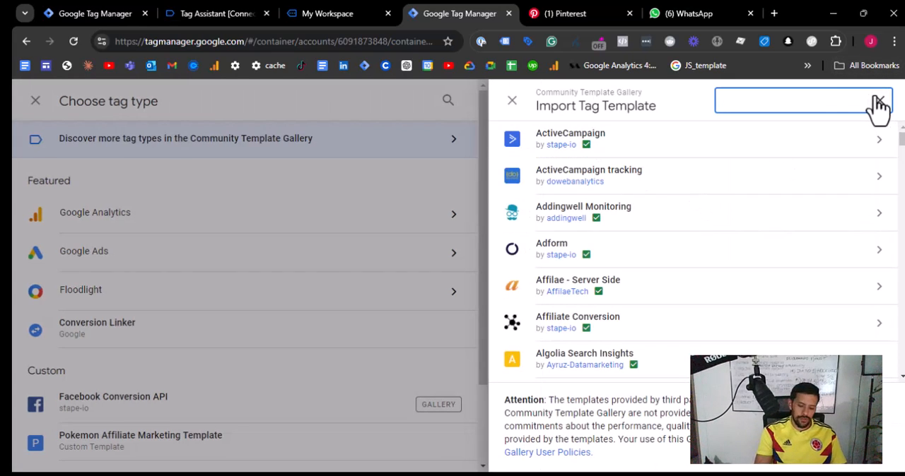
{"action": "type", "text": "pinteres"}
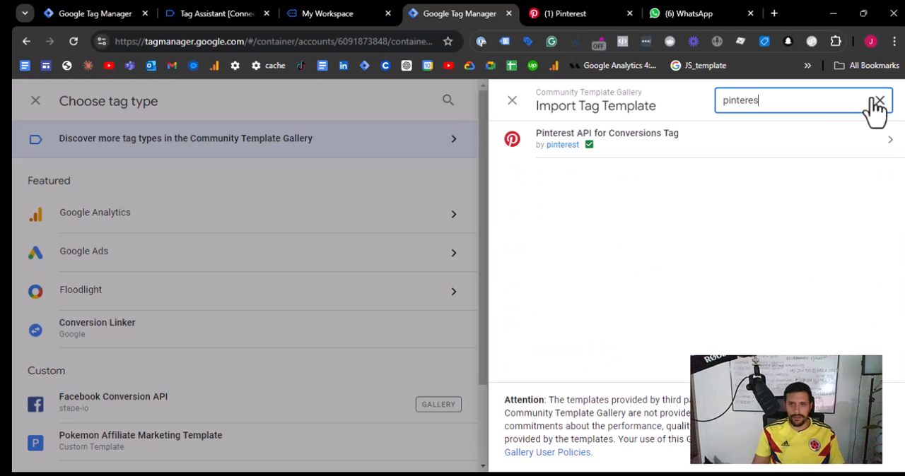
{"action": "type", "text": "t"}
{"action": "left_click", "coordinate": [626, 140]}
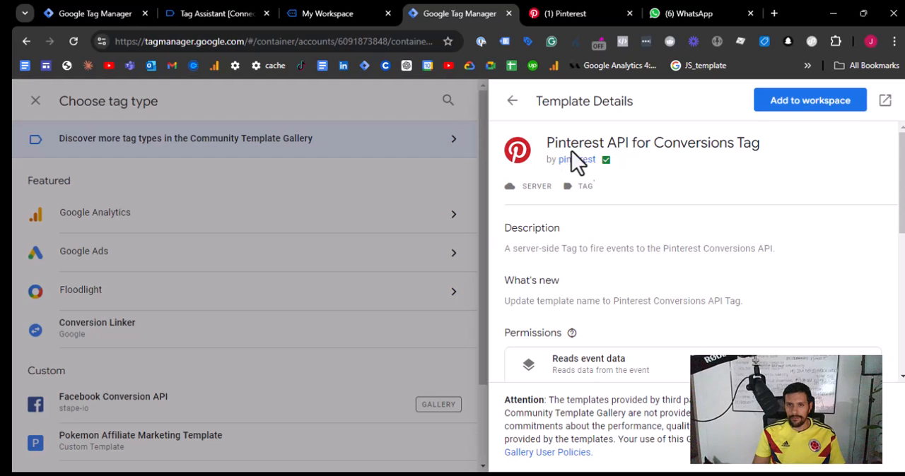
{"action": "left_click", "coordinate": [767, 103]}
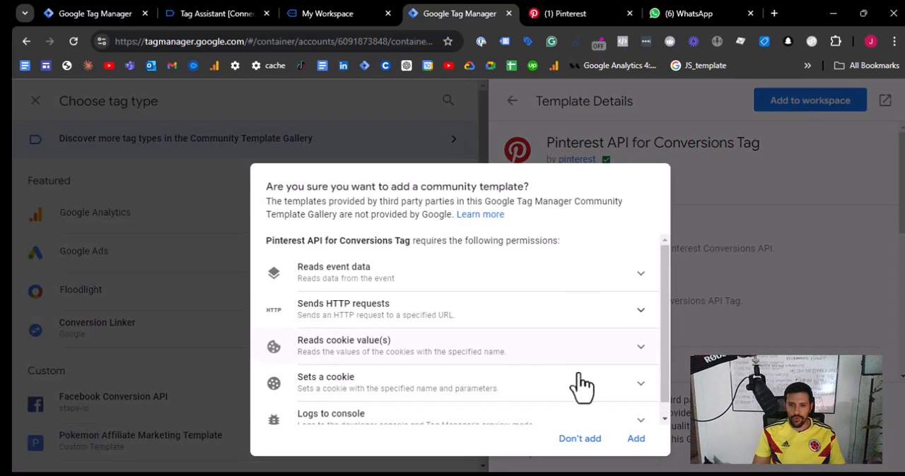
{"action": "left_click", "coordinate": [636, 439]}
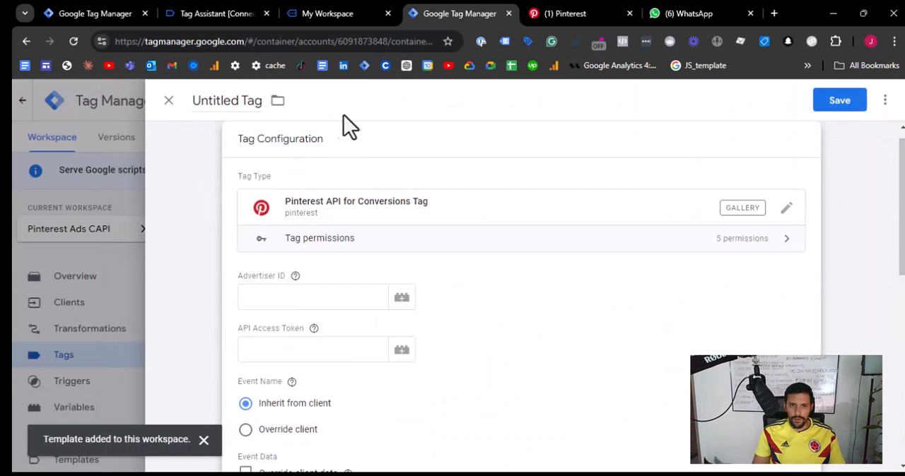
- Reload the workspace and start a new tag with the Pinterest API for Conversions Tag type, ready to fill in its Advertiser ID
{"action": "left_click", "coordinate": [73, 41]}
{"action": "left_click", "coordinate": [529, 126]}
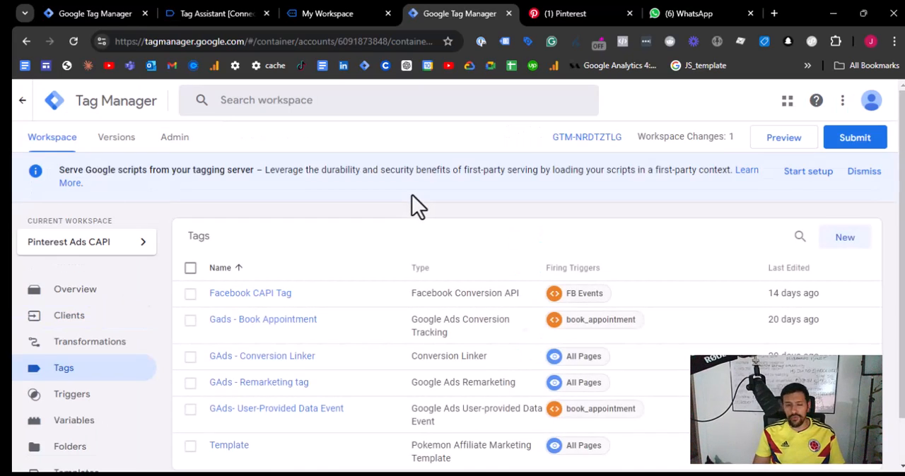
{"action": "left_click", "coordinate": [853, 247]}
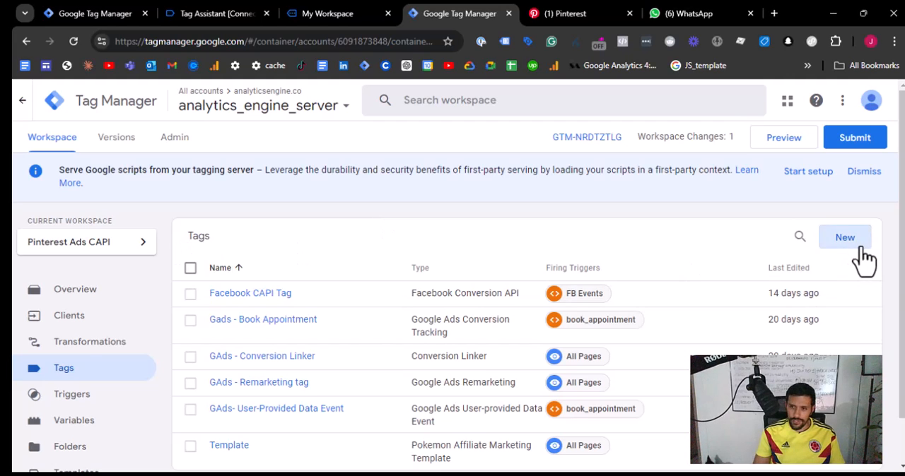
{"action": "left_click", "coordinate": [389, 205]}
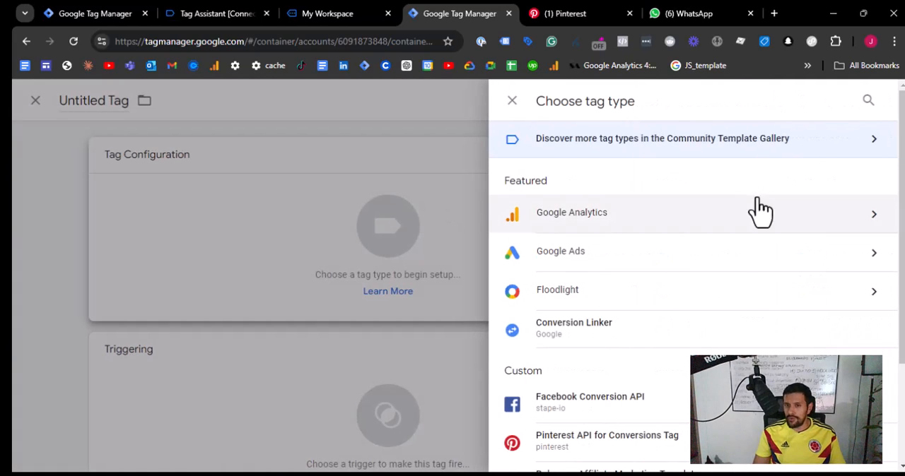
{"action": "left_click", "coordinate": [666, 455]}
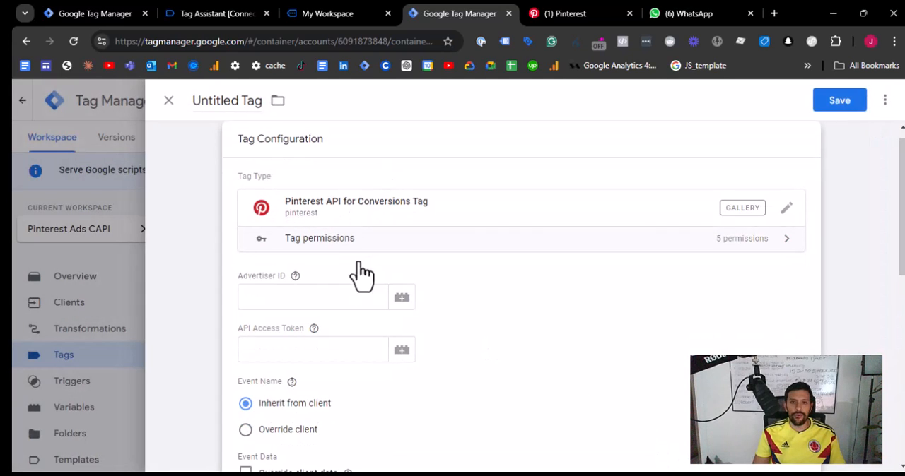
{"action": "left_click", "coordinate": [338, 294]}
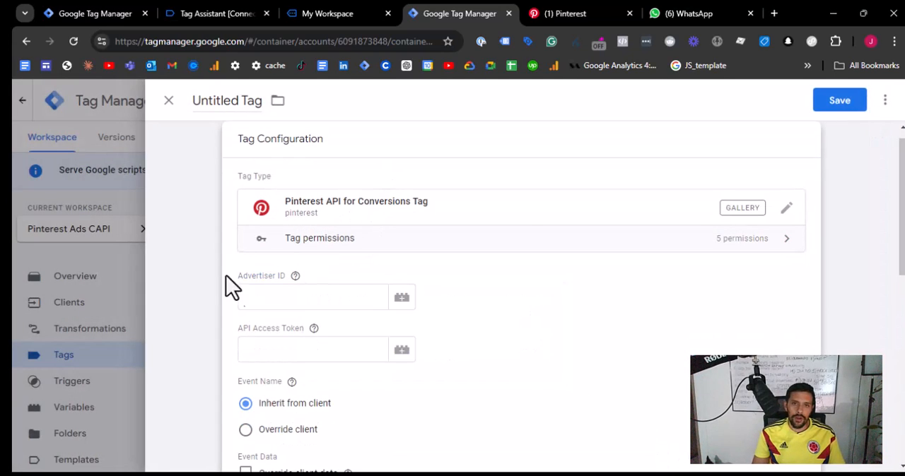
{"action": "left_click", "coordinate": [311, 302]}
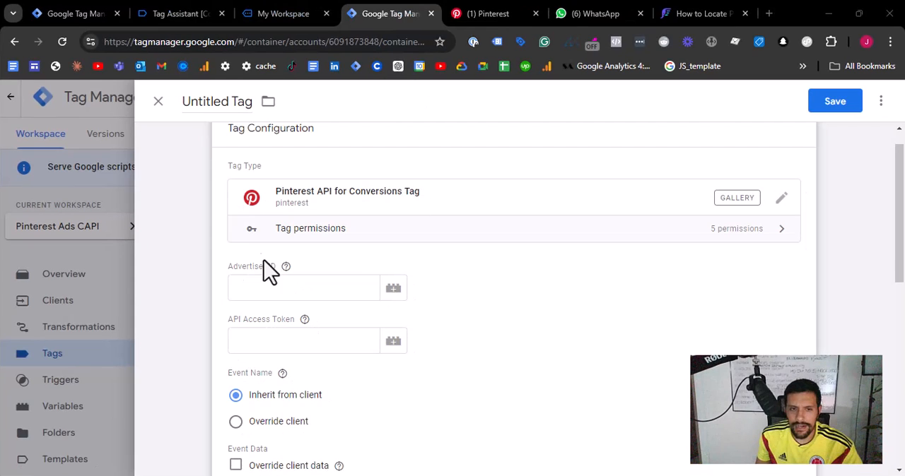
- Switch to Pinterest Ads, go to the Conversions API setup and select the ad account ID under Generate conversion access token
{"action": "left_click", "coordinate": [480, 14]}
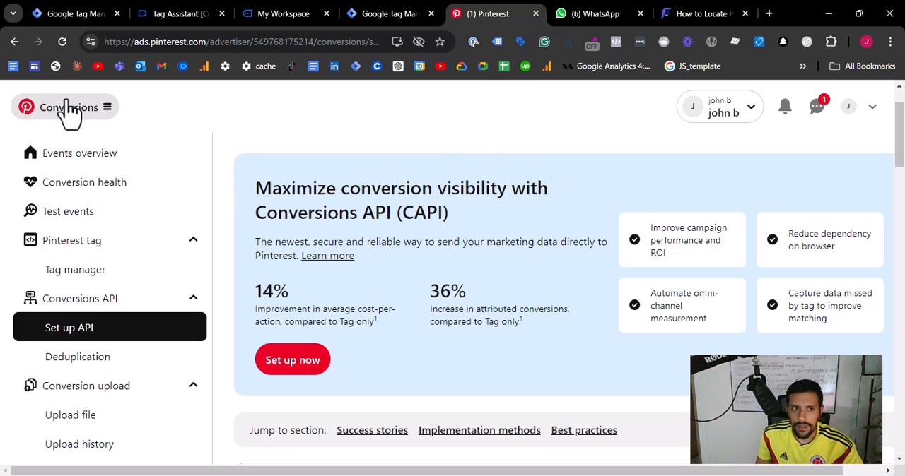
{"action": "left_click", "coordinate": [111, 112]}
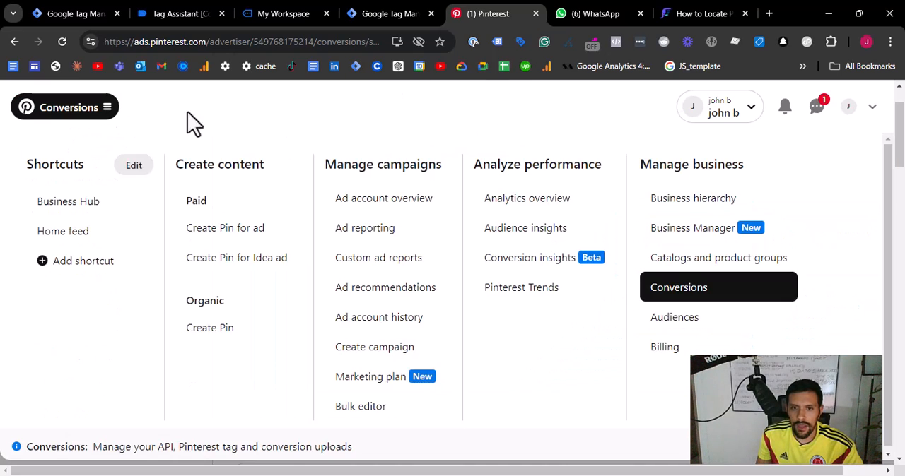
{"action": "left_click", "coordinate": [709, 299]}
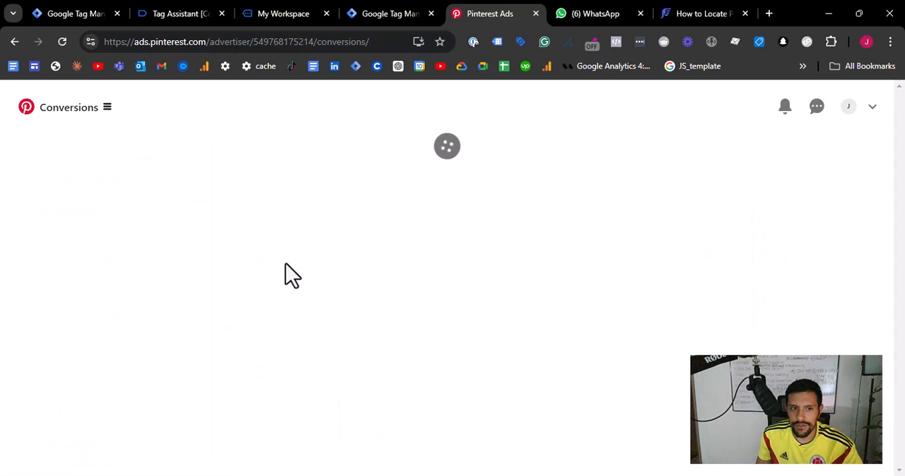
{"action": "scroll", "coordinate": [103, 261], "scroll_direction": "down", "scroll_amount": 2}
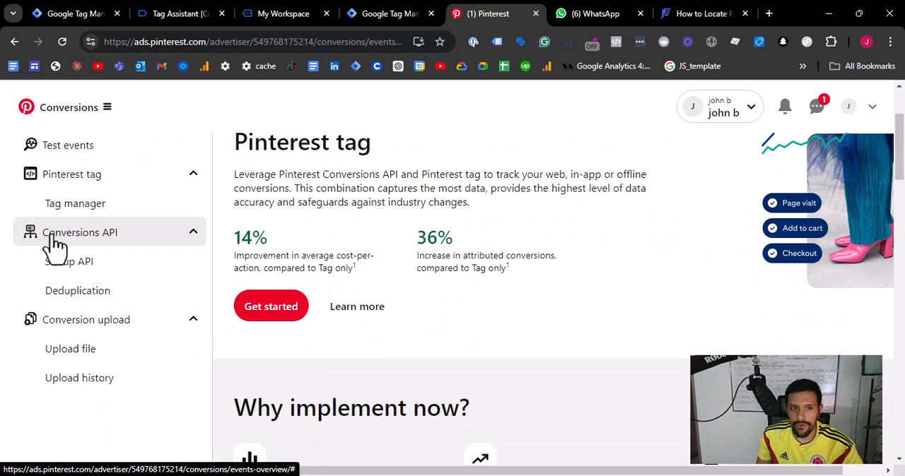
{"action": "scroll", "coordinate": [85, 275], "scroll_direction": "up", "scroll_amount": 3, "text": "ctrl"}
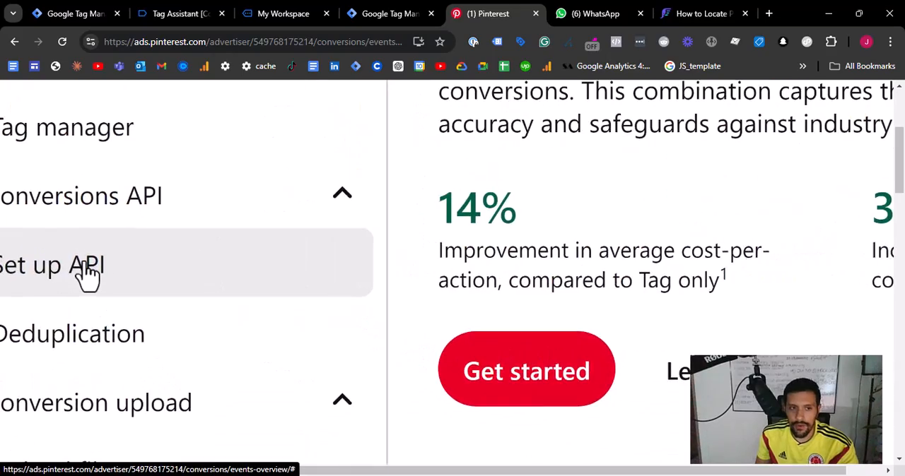
{"action": "left_click", "coordinate": [83, 267]}
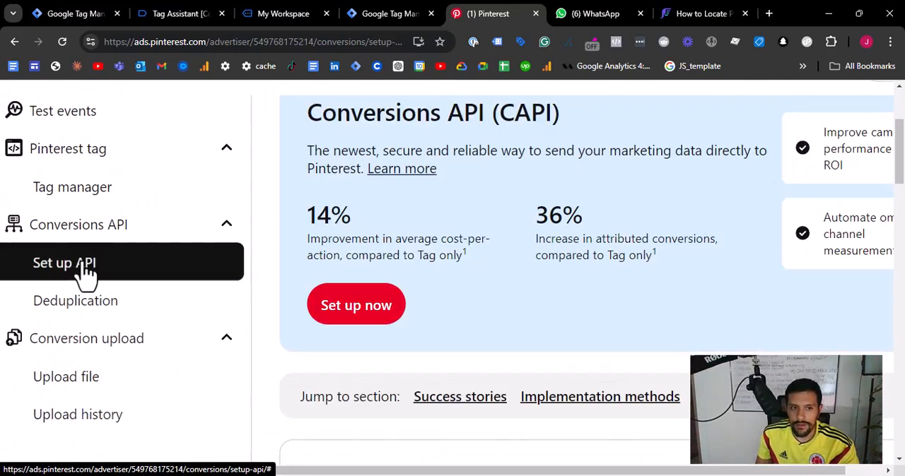
{"action": "left_click", "coordinate": [347, 307]}
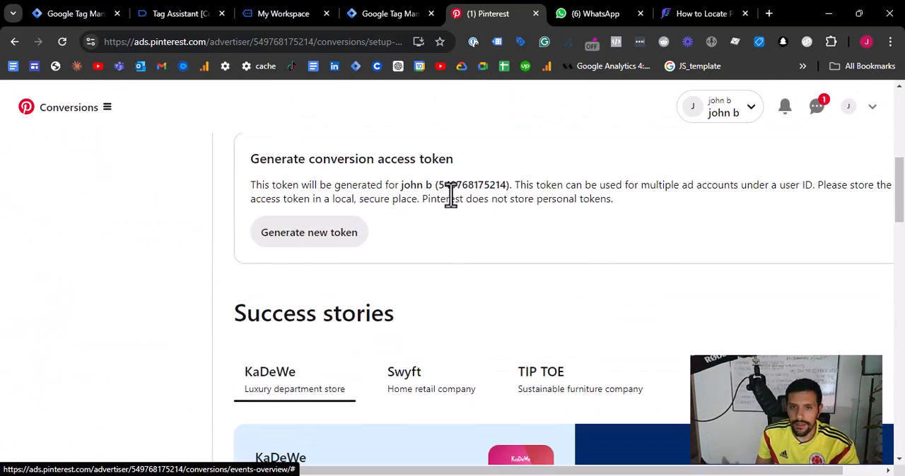
{"action": "left_click_drag", "start_coordinate": [437, 186], "coordinate": [506, 189]}
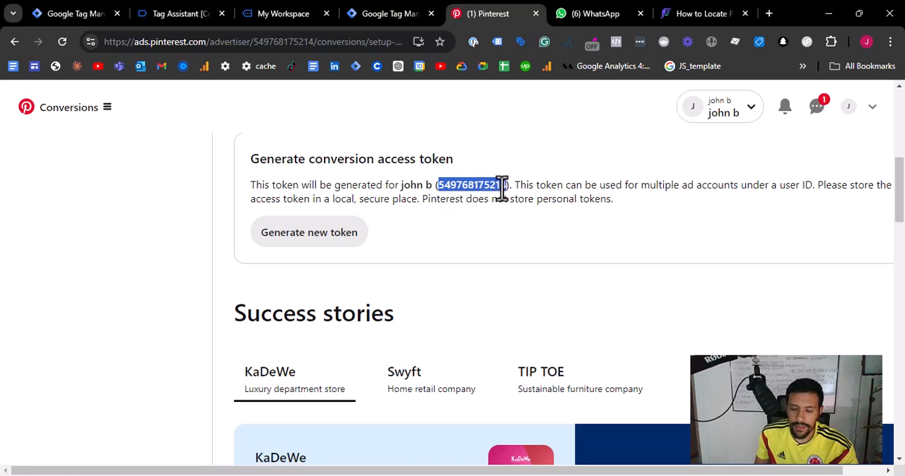
- Look up the same ad account ID among the business's ad accounts in the Pinterest account switcher
{"action": "scroll", "coordinate": [481, 196], "scroll_direction": "up", "scroll_amount": 7}
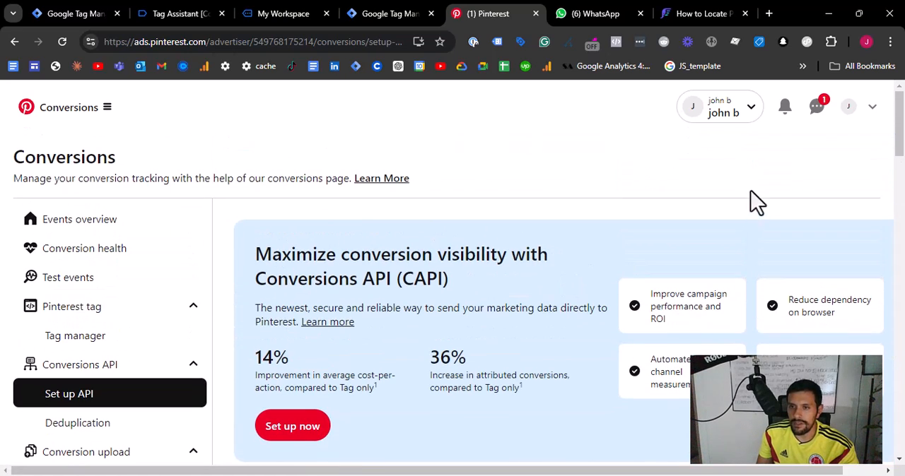
{"action": "left_click", "coordinate": [748, 113]}
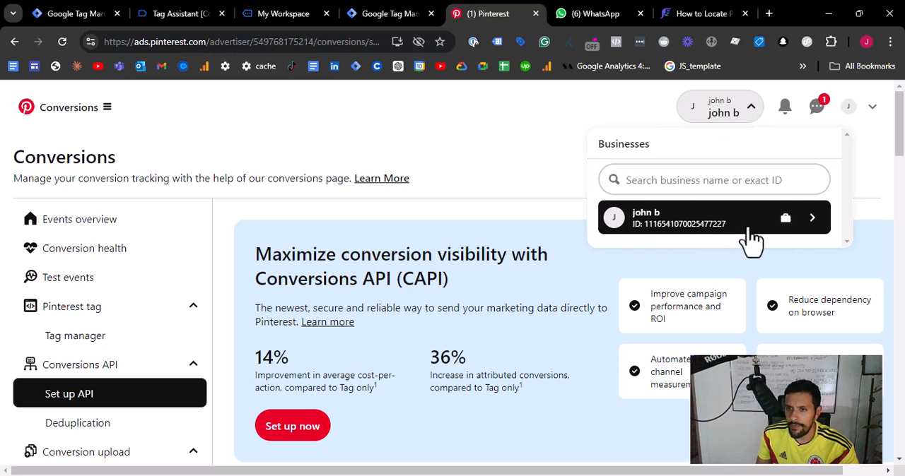
{"action": "left_click", "coordinate": [810, 219]}
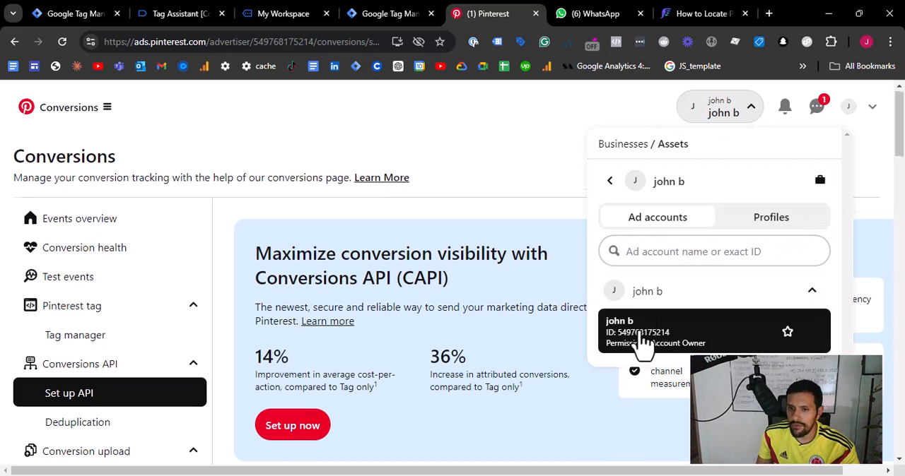
{"action": "scroll", "coordinate": [664, 354], "scroll_direction": "down", "scroll_amount": 1}
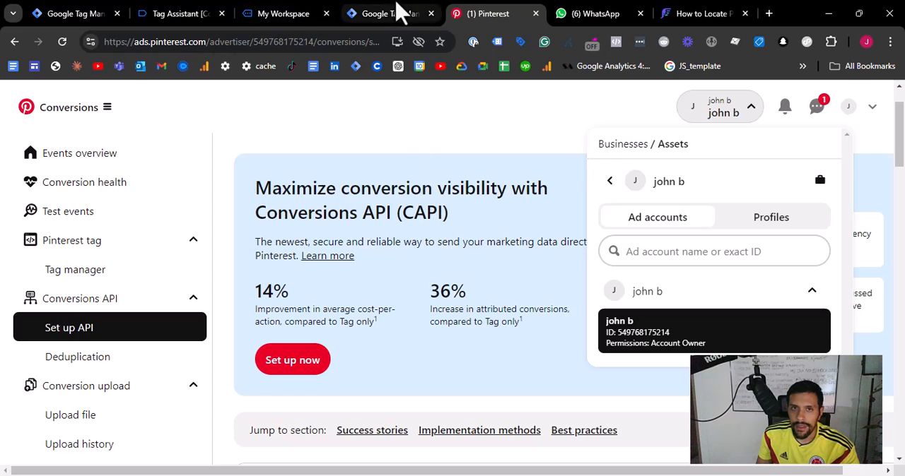
- Switch to Tag Manager, create a variable named Pinterest Advertiser ID and assign it to the Pinterest tag's Advertiser ID
{"action": "left_click", "coordinate": [396, 14]}
{"action": "left_click", "coordinate": [296, 290]}
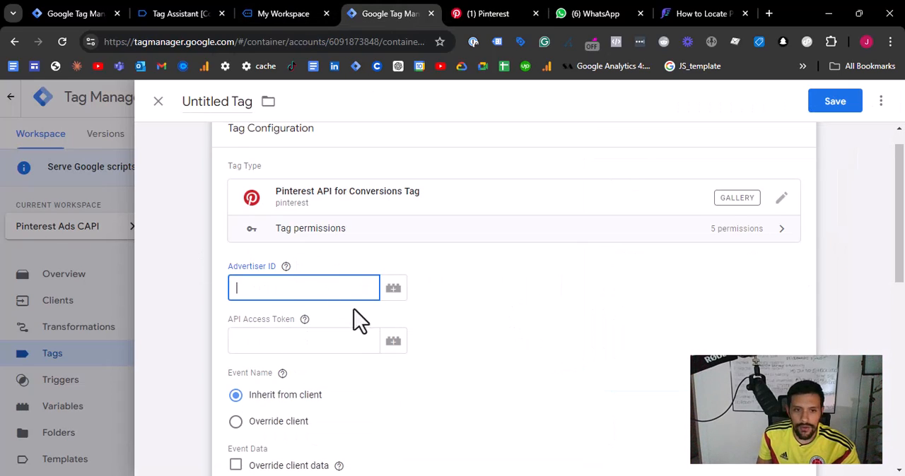
{"action": "left_click", "coordinate": [393, 291]}
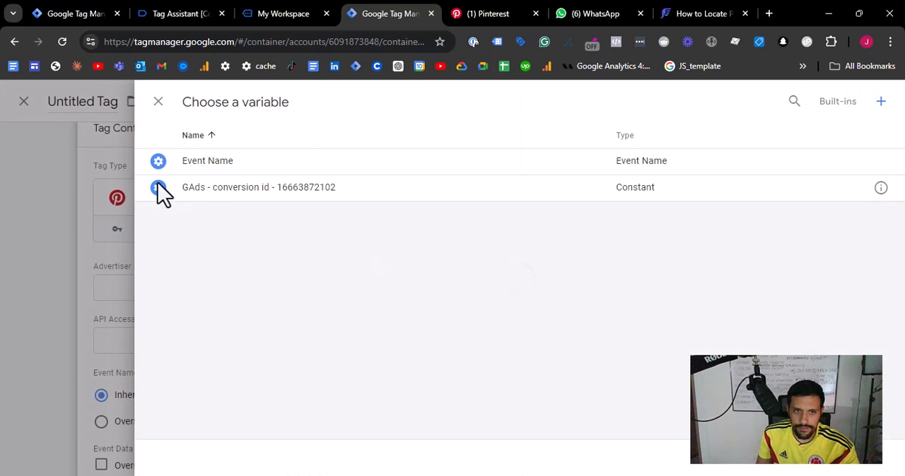
{"action": "left_click", "coordinate": [881, 101]}
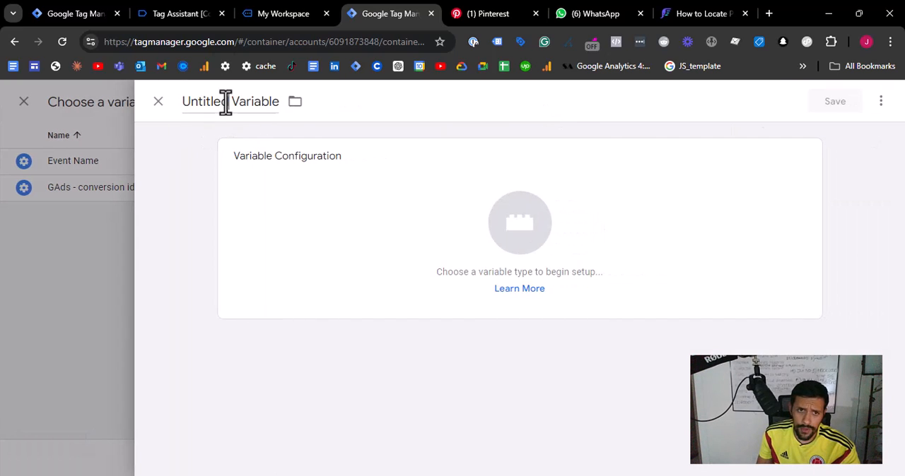
{"action": "left_click", "coordinate": [226, 101]}
{"action": "type", "text": "P"}
{"action": "key", "text": "BackSpace"}
{"action": "type", "text": "A"}
{"action": "key", "text": "BackSpace"}
{"action": "type", "text": "Pinterest"}
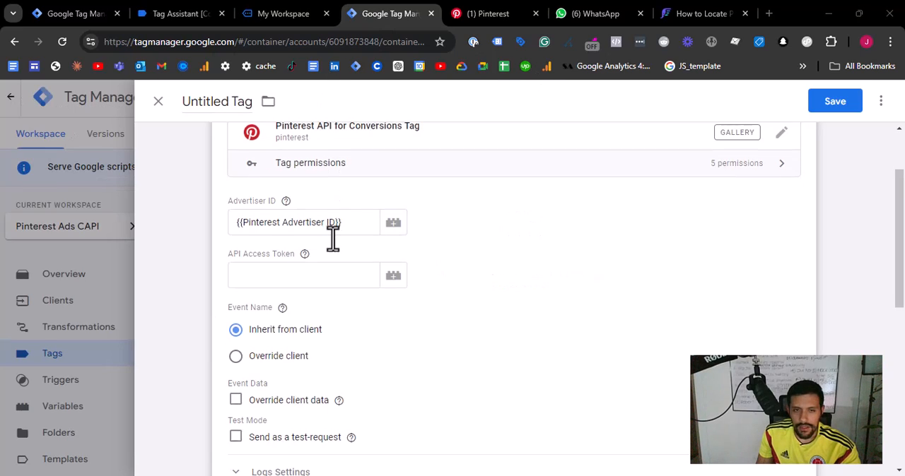
{"action": "scroll", "coordinate": [333, 238], "scroll_direction": "up", "scroll_amount": 1}
{"action": "left_click", "coordinate": [199, 322]}
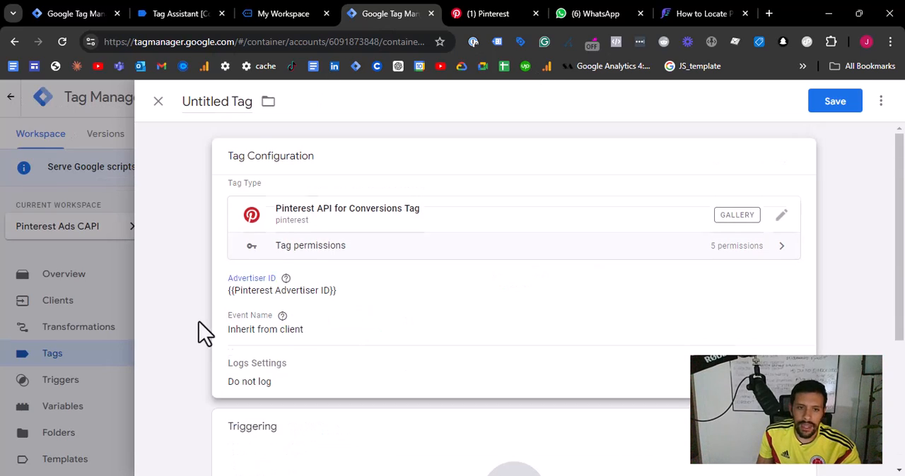
- Open the tag's empty API Access Token setting, switch to Pinterest Ads and generate a new conversion access token
{"action": "left_click", "coordinate": [313, 320]}
{"action": "left_click", "coordinate": [261, 368]}
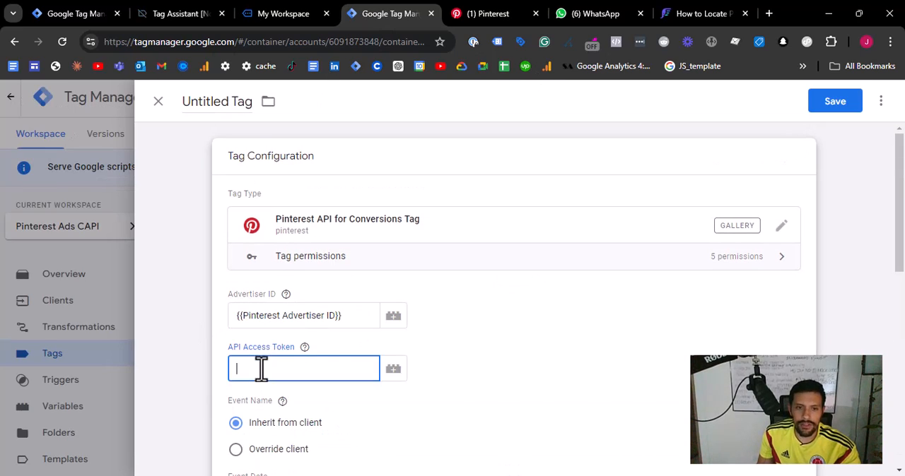
{"action": "left_click", "coordinate": [483, 14]}
{"action": "scroll", "coordinate": [467, 171], "scroll_direction": "down", "scroll_amount": 5}
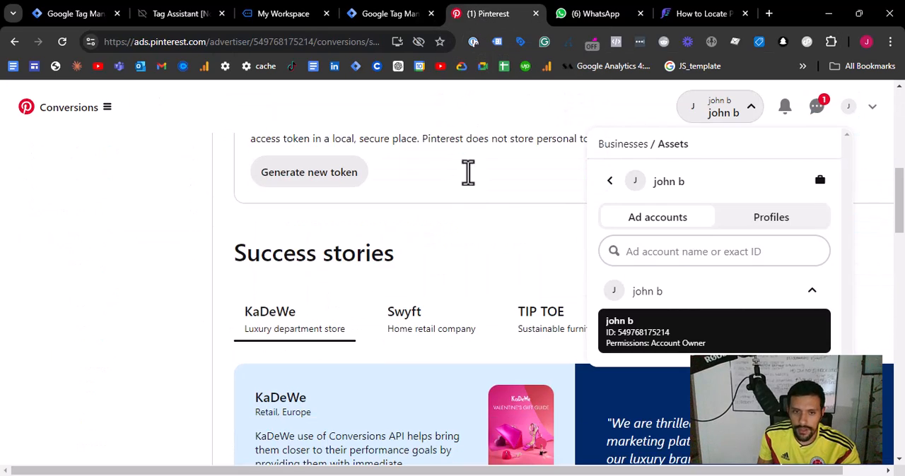
{"action": "scroll", "coordinate": [195, 241], "scroll_direction": "down", "scroll_amount": 5}
{"action": "left_click", "coordinate": [196, 243]}
{"action": "scroll", "coordinate": [205, 243], "scroll_direction": "down", "scroll_amount": 5}
{"action": "scroll", "coordinate": [208, 243], "scroll_direction": "up", "scroll_amount": 8}
{"action": "scroll", "coordinate": [214, 244], "scroll_direction": "up", "scroll_amount": 5}
{"action": "scroll", "coordinate": [218, 252], "scroll_direction": "down", "scroll_amount": 2}
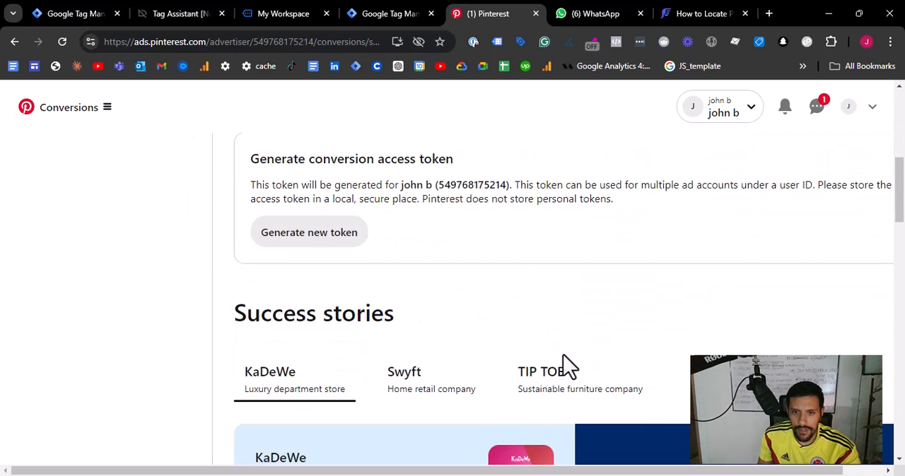
{"action": "left_click", "coordinate": [301, 240]}
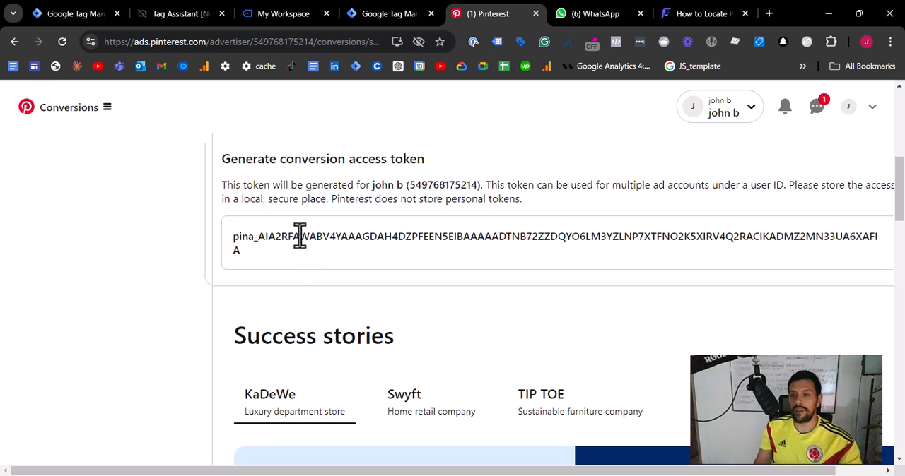
- Copy the generated conversion access token, switch to Tag Manager and paste it as the Pinterest tag's API Access Token
{"action": "triple_click", "coordinate": [234, 243]}
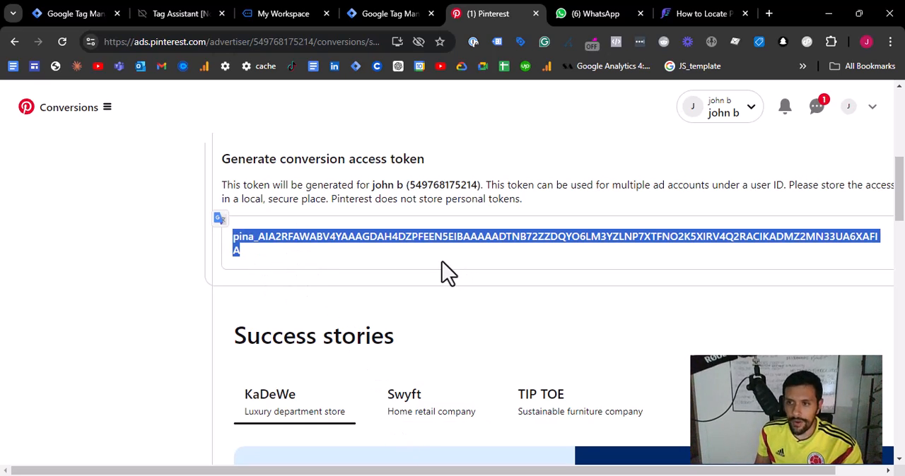
{"action": "scroll", "coordinate": [441, 262], "scroll_direction": "right", "scroll_amount": 1}
{"action": "left_click", "coordinate": [849, 242]}
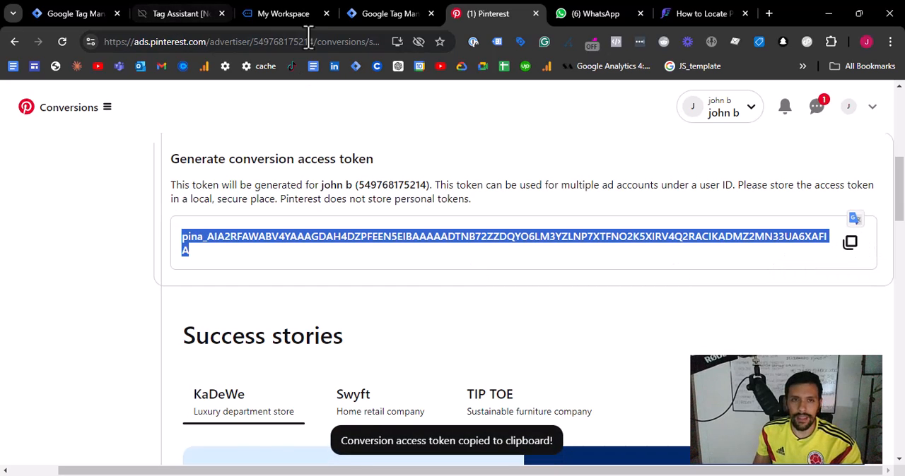
{"action": "left_click", "coordinate": [389, 13]}
{"action": "key", "text": "ctrl+v"}
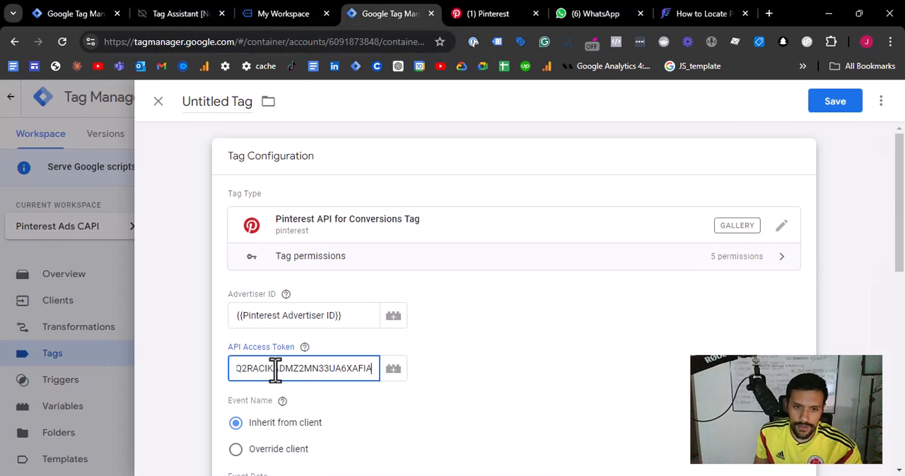
- Set the tag's Event Name to Override client with the page_visit event
{"action": "scroll", "coordinate": [279, 369], "scroll_direction": "down", "scroll_amount": 3}
{"action": "left_click", "coordinate": [284, 207]}
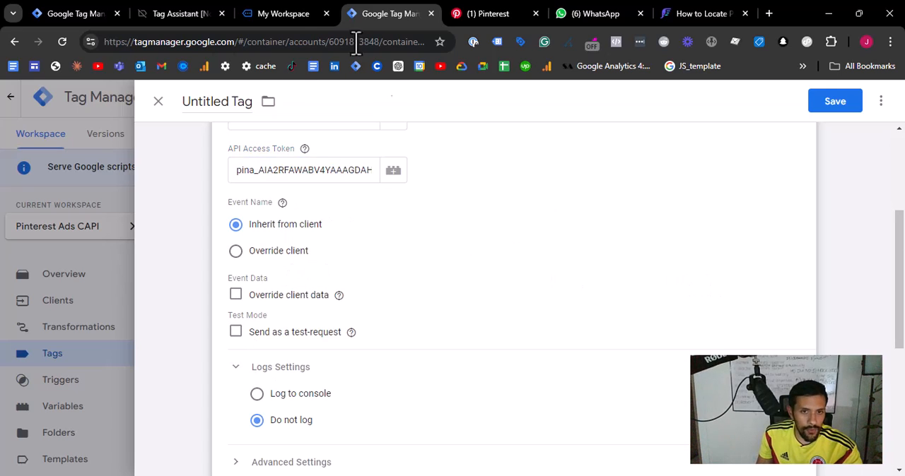
{"action": "left_click", "coordinate": [235, 253]}
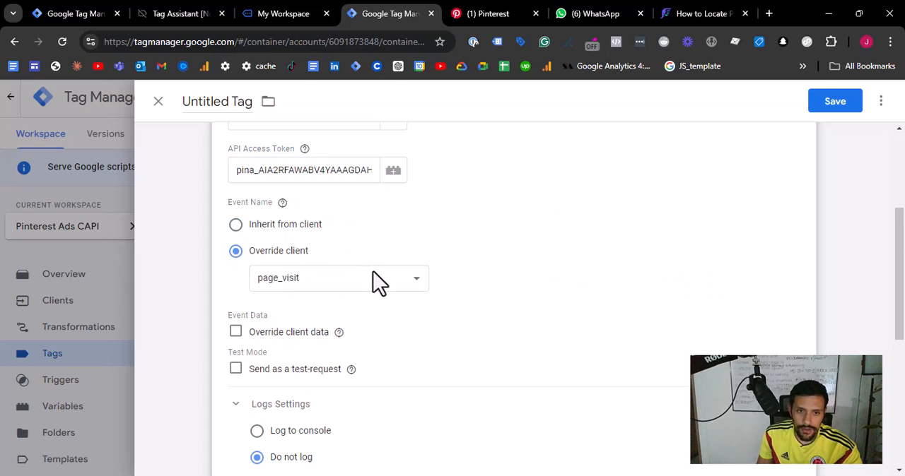
{"action": "scroll", "coordinate": [430, 301], "scroll_direction": "up", "scroll_amount": 3}
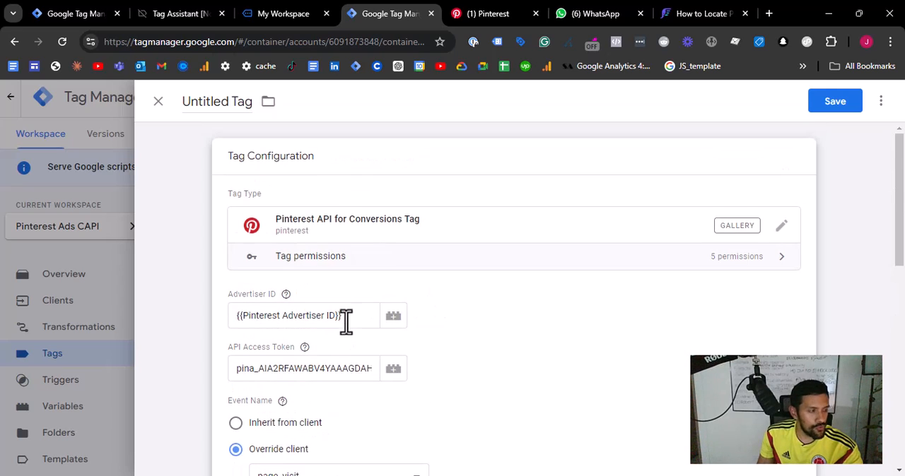
{"action": "scroll", "coordinate": [435, 329], "scroll_direction": "down", "scroll_amount": 1}
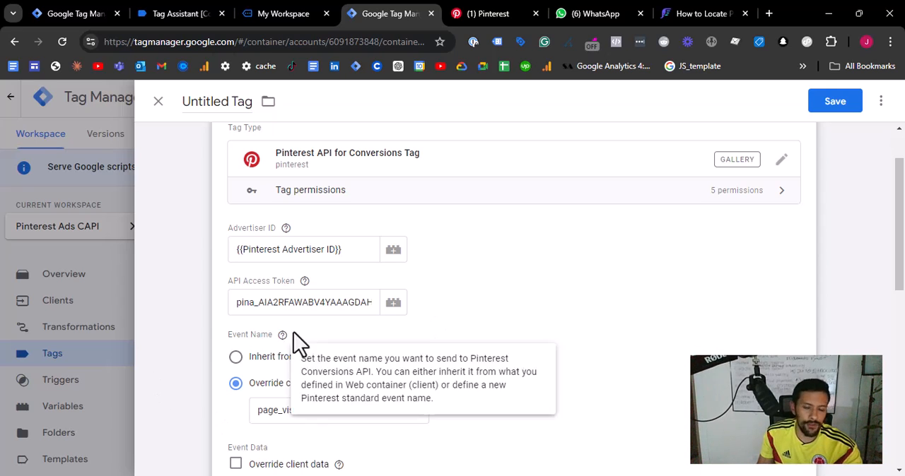
{"action": "scroll", "coordinate": [338, 332], "scroll_direction": "down", "scroll_amount": 1}
{"action": "scroll", "coordinate": [317, 308], "scroll_direction": "down", "scroll_amount": 1}
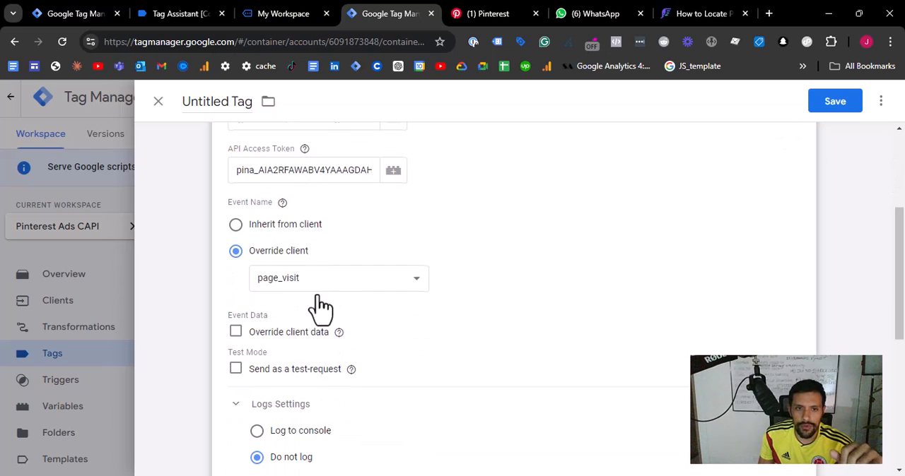
- Name the tag "Pinterest Ads CAPI - Page Visit"
{"action": "left_click", "coordinate": [227, 99]}
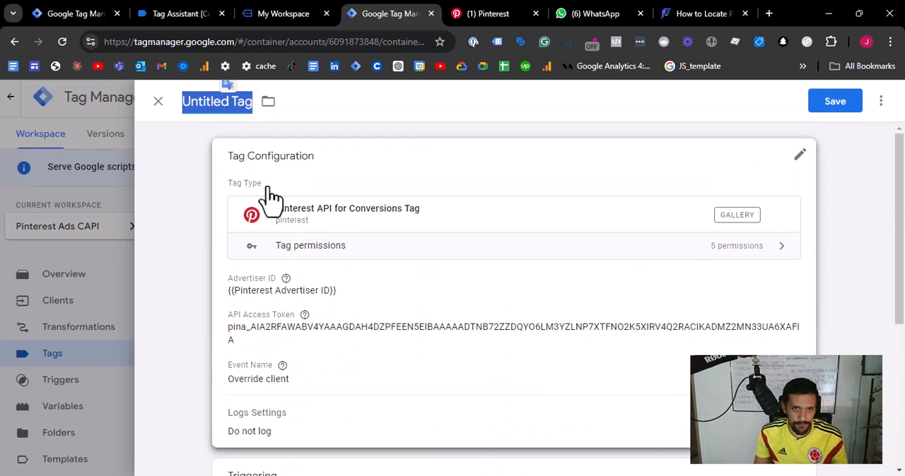
{"action": "type", "text": "P"}
{"action": "key", "text": "BackSpace"}
{"action": "type", "text": "Pinterest Ads"}
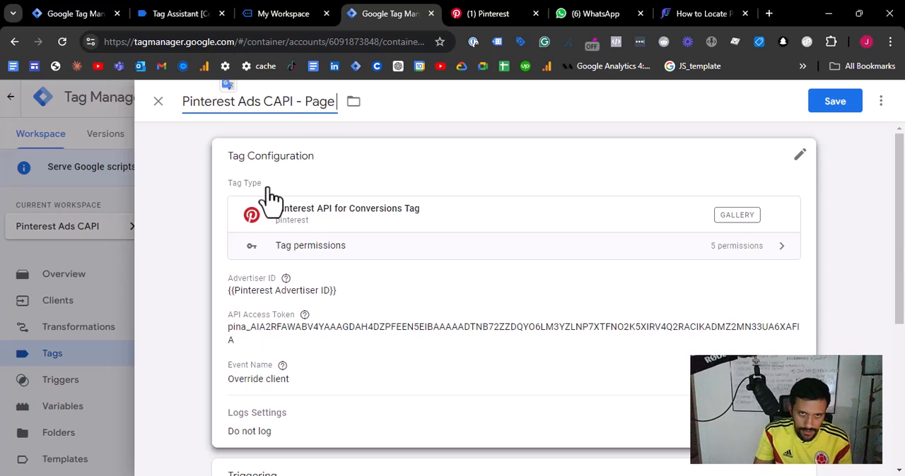
- Enable Override client data in the tag configuration and add an Event ID parameter under Event Data
{"action": "left_click", "coordinate": [519, 350]}
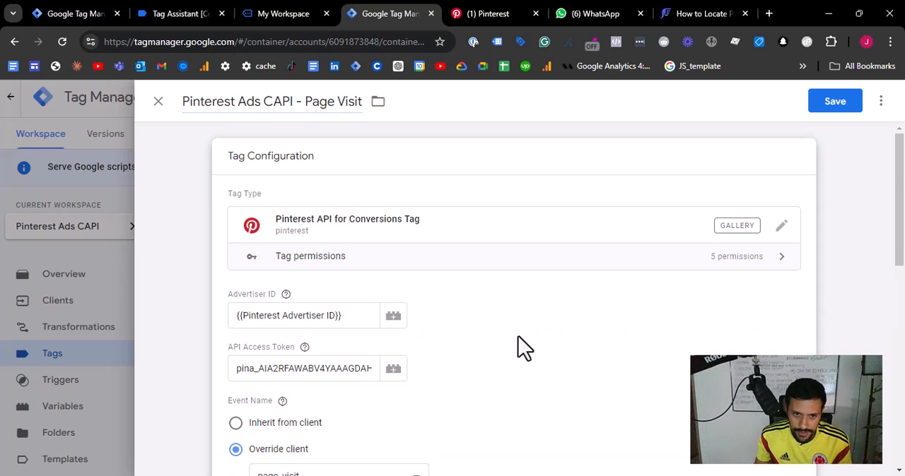
{"action": "scroll", "coordinate": [521, 353], "scroll_direction": "down", "scroll_amount": 3}
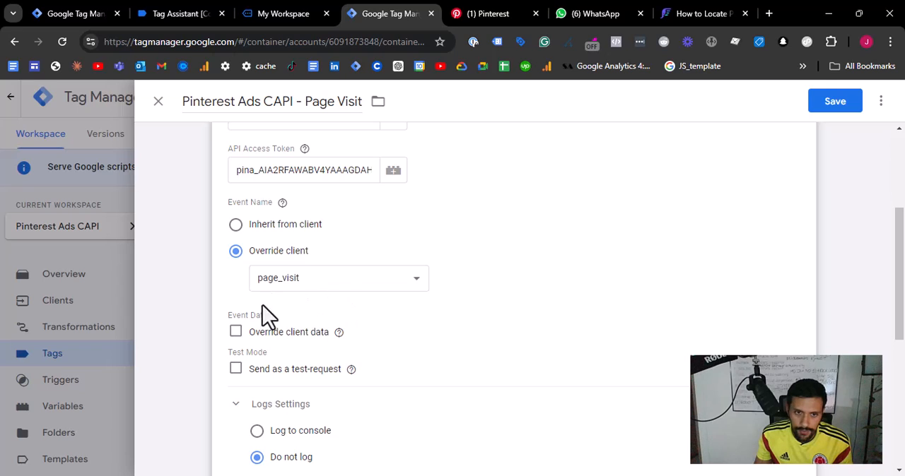
{"action": "scroll", "coordinate": [314, 326], "scroll_direction": "down", "scroll_amount": 1}
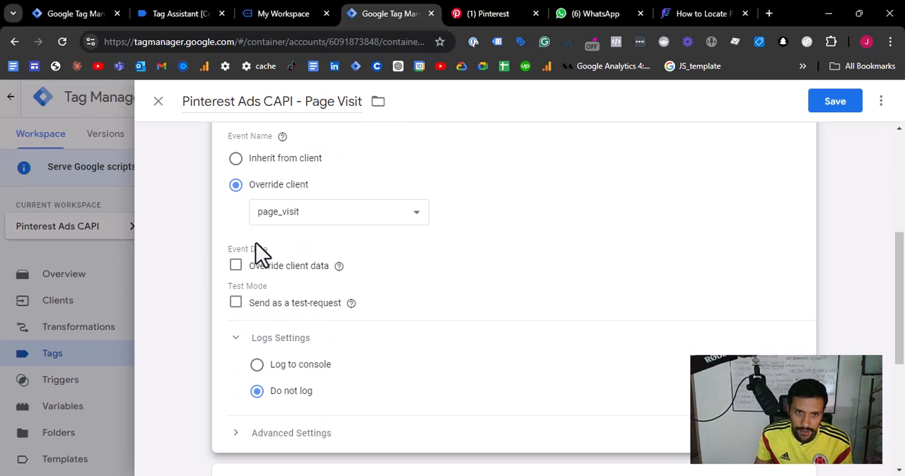
{"action": "scroll", "coordinate": [514, 297], "scroll_direction": "up", "scroll_amount": 1}
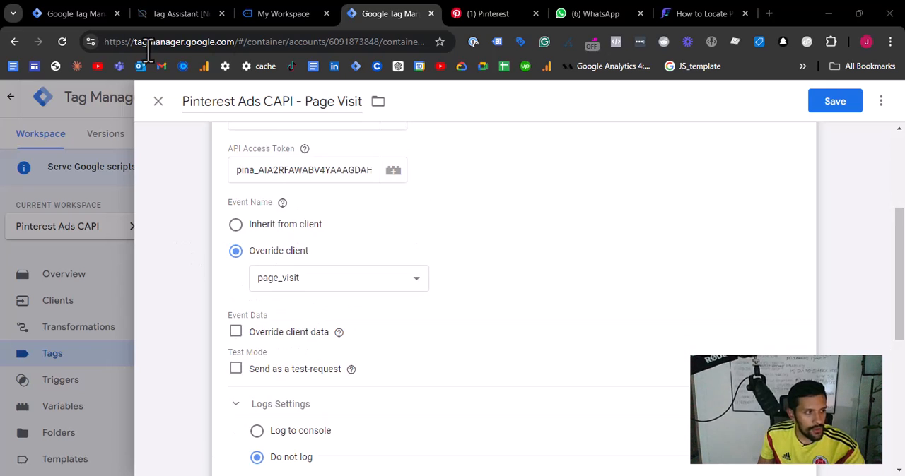
{"action": "left_click", "coordinate": [236, 333]}
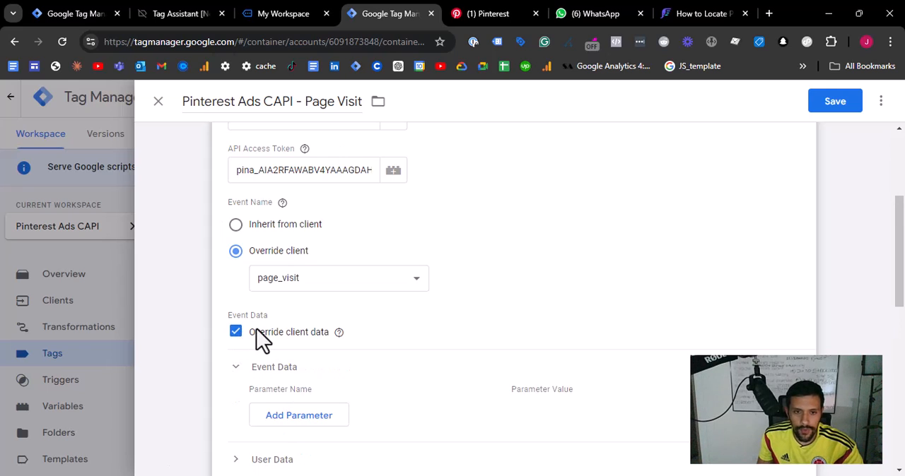
{"action": "scroll", "coordinate": [262, 332], "scroll_direction": "down", "scroll_amount": 1}
{"action": "left_click", "coordinate": [279, 352]}
{"action": "left_click", "coordinate": [309, 346]}
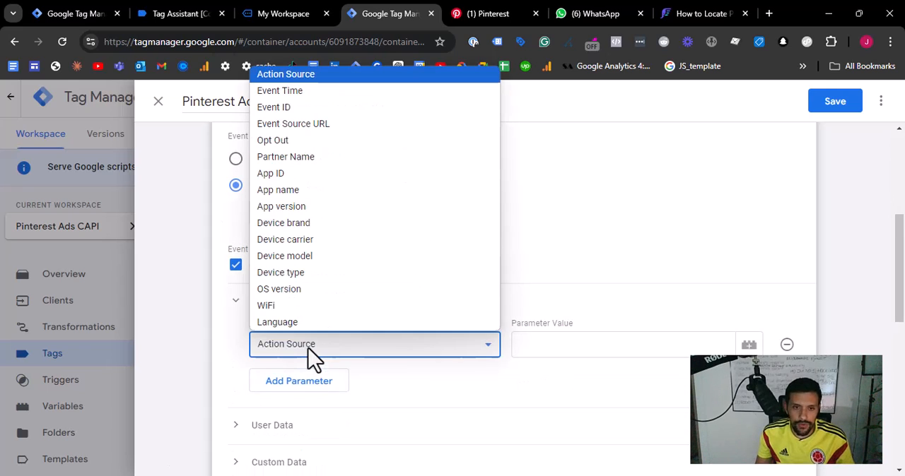
{"action": "left_click", "coordinate": [389, 107]}
{"action": "left_click", "coordinate": [545, 341]}
{"action": "type", "text": "{{eve"}
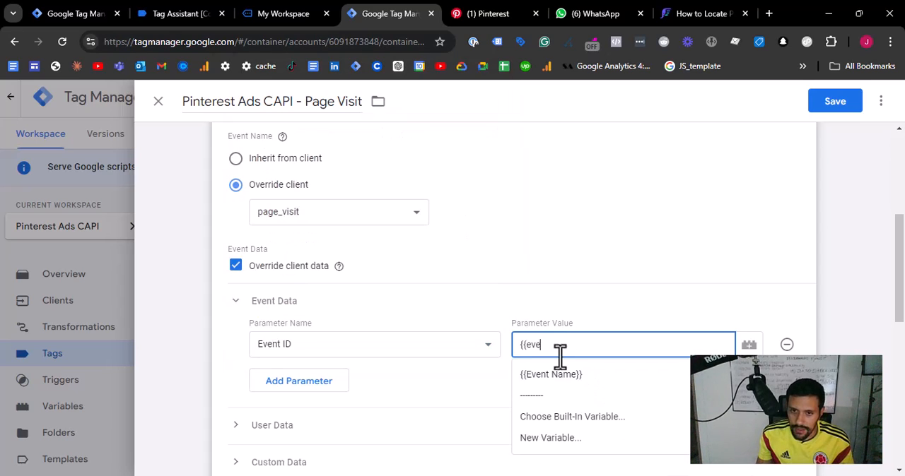
{"action": "left_click_drag", "start_coordinate": [557, 345], "coordinate": [506, 348]}
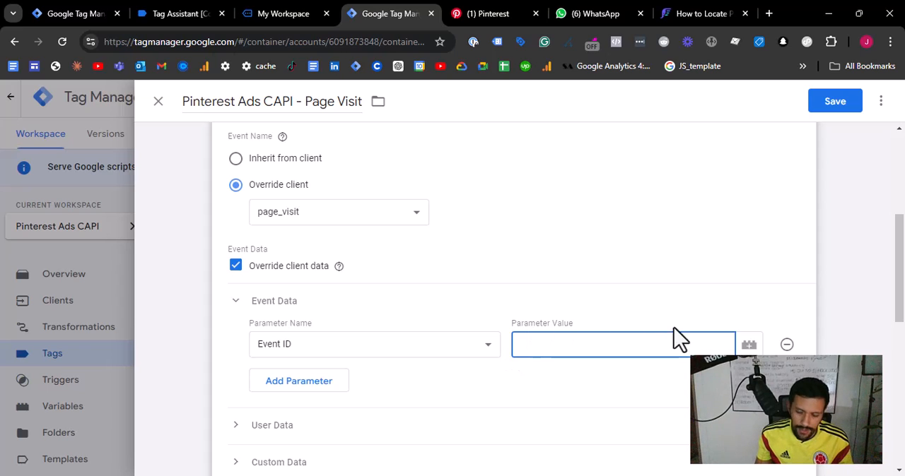
- Create an Event Data variable named Event ID with key path event_id and assign it as the Event ID parameter's value
{"action": "left_click", "coordinate": [749, 344]}
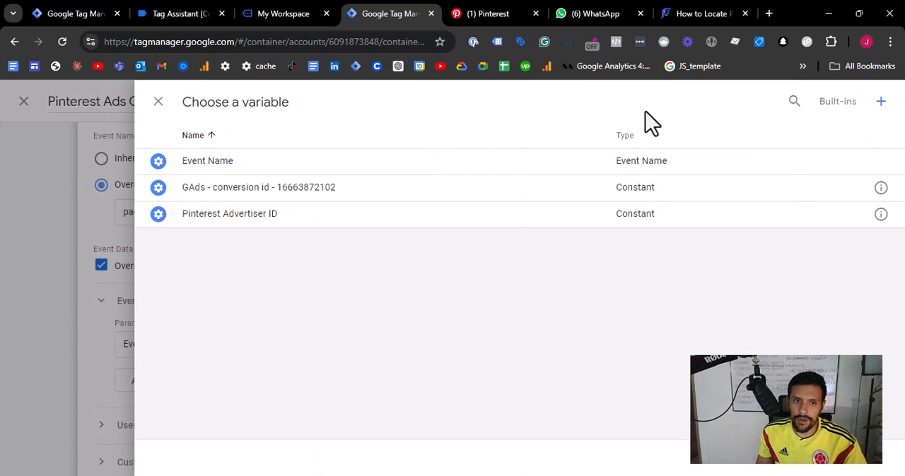
{"action": "left_click", "coordinate": [879, 103]}
{"action": "left_click", "coordinate": [216, 99]}
{"action": "type", "text": "Event ID"}
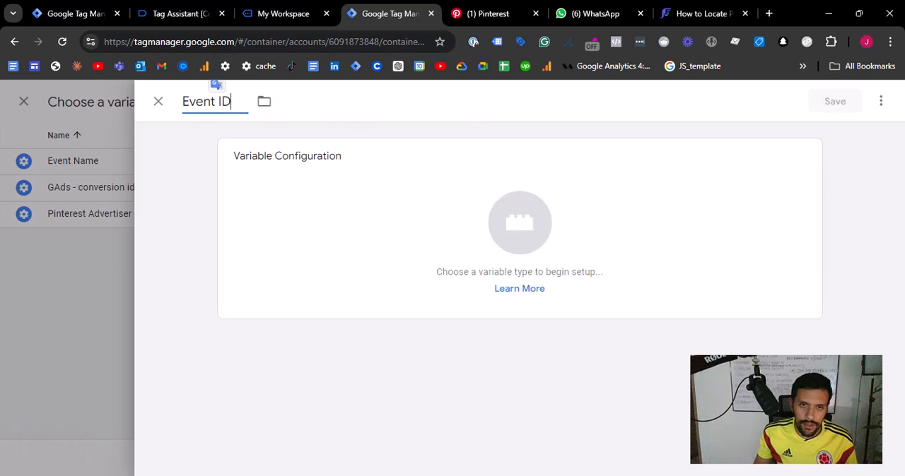
{"action": "left_click", "coordinate": [530, 231]}
{"action": "left_click", "coordinate": [880, 101]}
{"action": "type", "text": "data"}
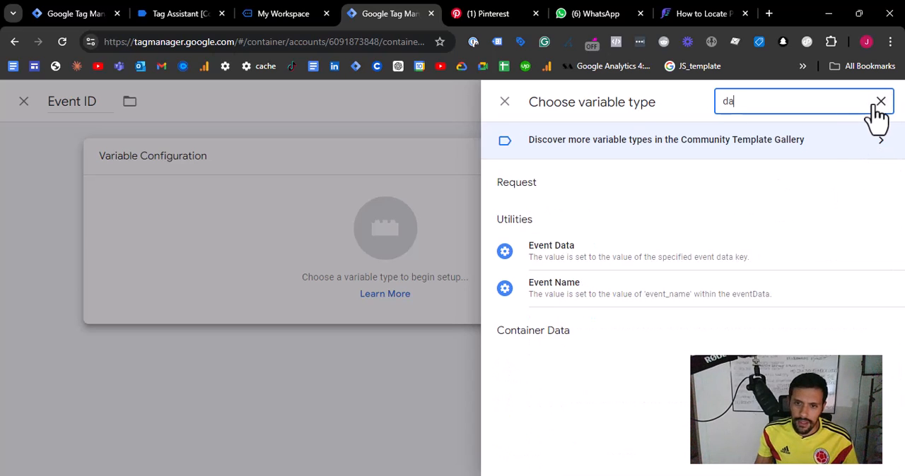
{"action": "left_click", "coordinate": [565, 264]}
{"action": "left_click", "coordinate": [342, 287]}
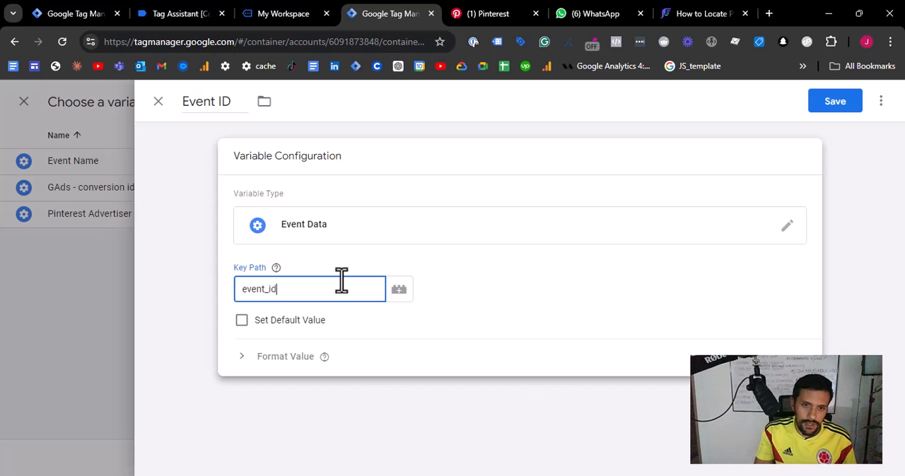
{"action": "type", "text": "event_id"}
{"action": "left_click", "coordinate": [829, 106]}
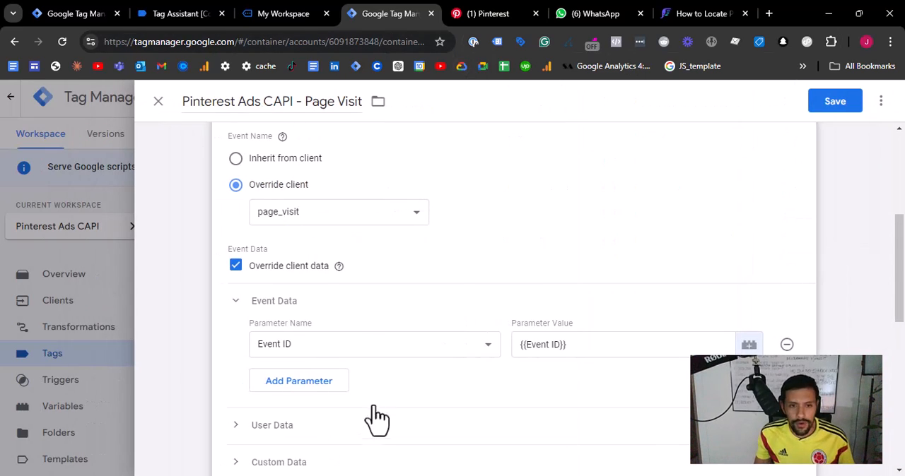
{"action": "scroll", "coordinate": [375, 422], "scroll_direction": "down", "scroll_amount": 2}
{"action": "scroll", "coordinate": [368, 332], "scroll_direction": "up", "scroll_amount": 6}
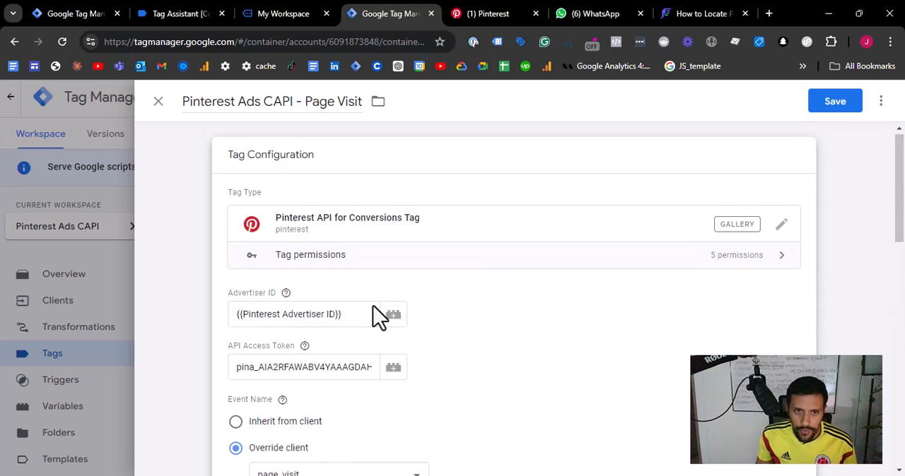
{"action": "scroll", "coordinate": [374, 307], "scroll_direction": "down", "scroll_amount": 8}
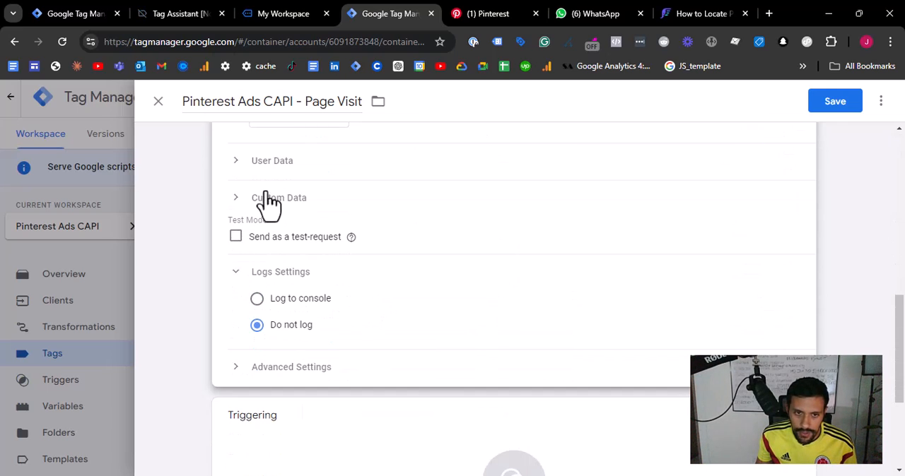
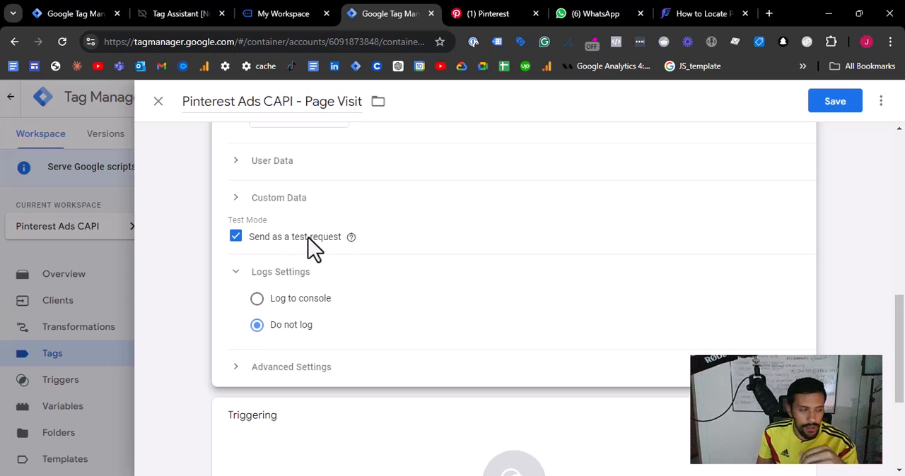
- Add the All Pages trigger as the firing trigger of the Page Visit CAPI tag
{"action": "scroll", "coordinate": [284, 243], "scroll_direction": "up", "scroll_amount": 5}
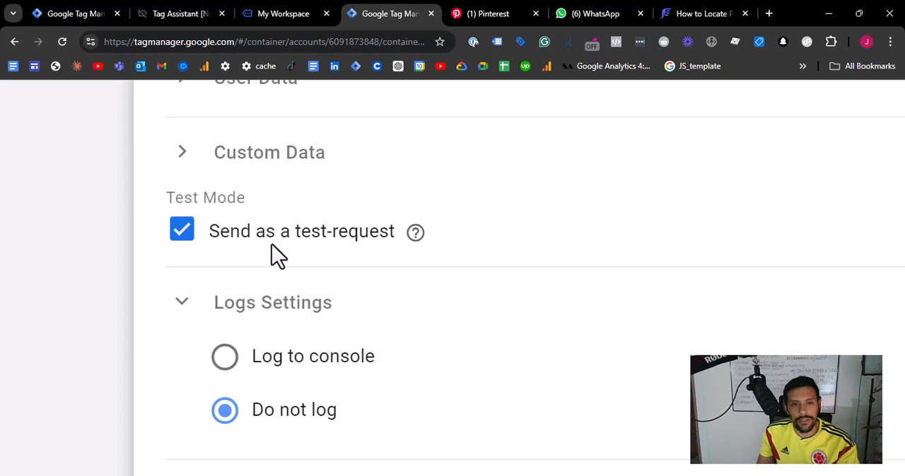
{"action": "scroll", "coordinate": [279, 251], "scroll_direction": "down", "scroll_amount": 5}
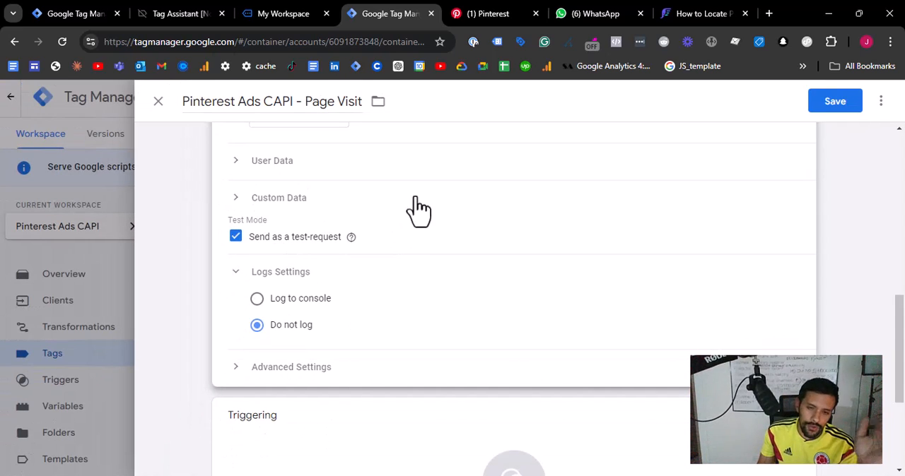
{"action": "scroll", "coordinate": [429, 277], "scroll_direction": "down", "scroll_amount": 1}
{"action": "scroll", "coordinate": [433, 286], "scroll_direction": "down", "scroll_amount": 2}
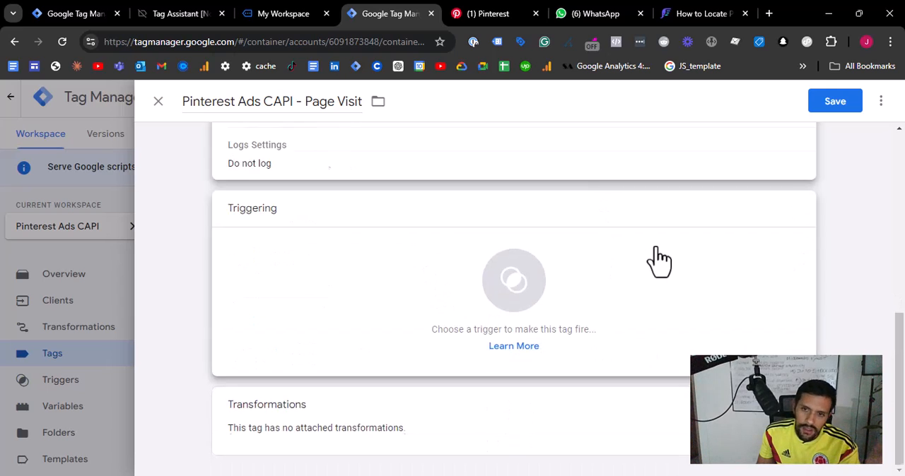
{"action": "left_click", "coordinate": [659, 262]}
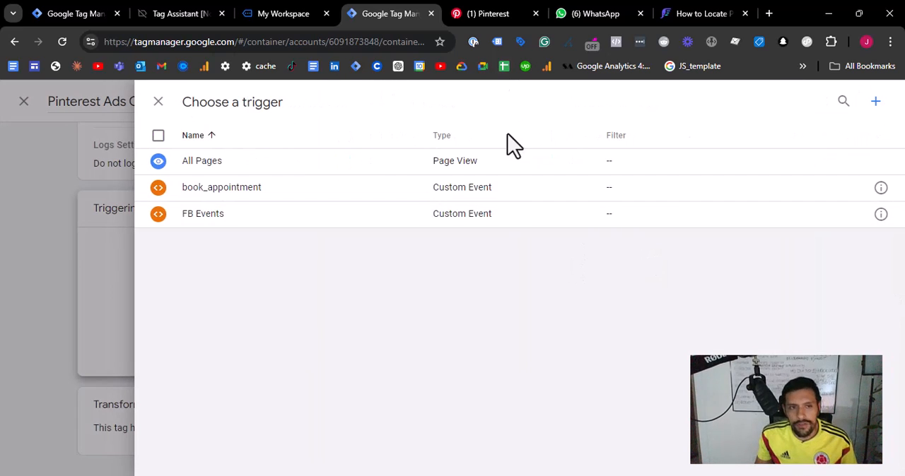
{"action": "left_click", "coordinate": [115, 272]}
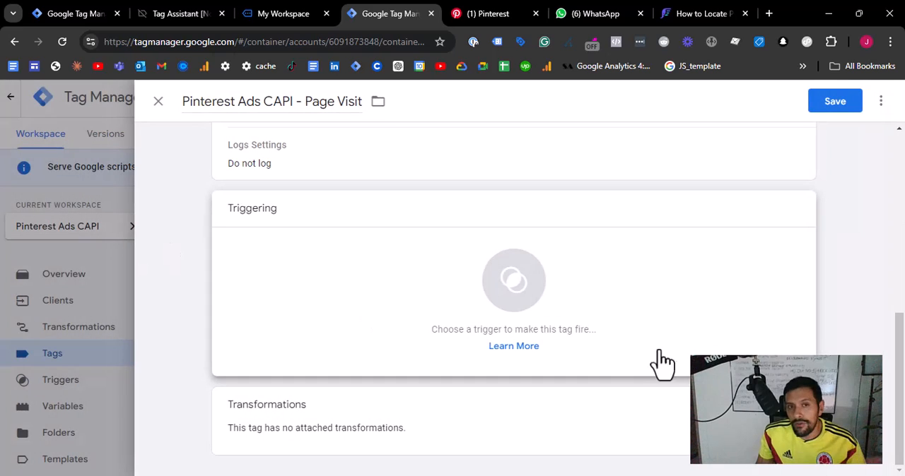
{"action": "left_click", "coordinate": [483, 258]}
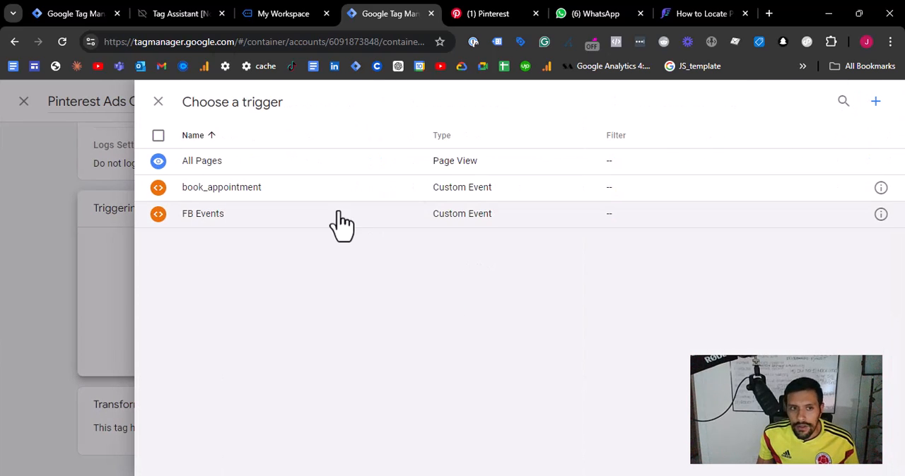
{"action": "left_click", "coordinate": [485, 170]}
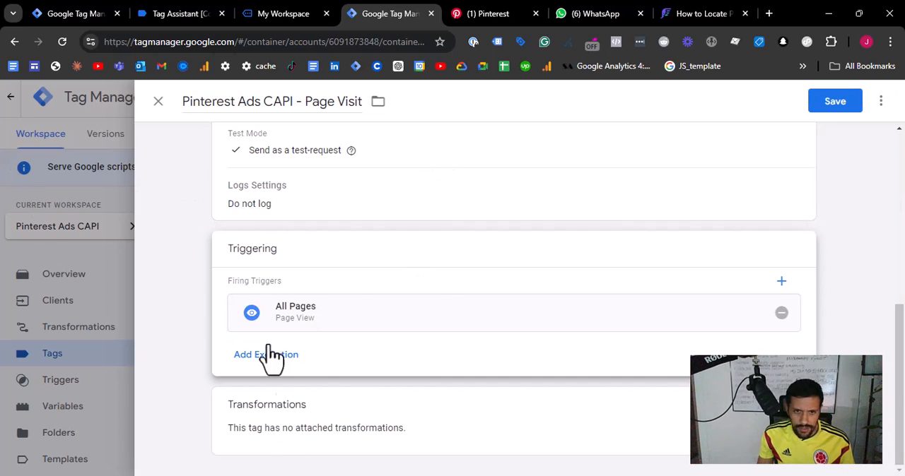
- Review the Page Visit CAPI tag's configuration and save the tag
{"action": "scroll", "coordinate": [434, 283], "scroll_direction": "up", "scroll_amount": 4}
{"action": "scroll", "coordinate": [436, 281], "scroll_direction": "down", "scroll_amount": 4}
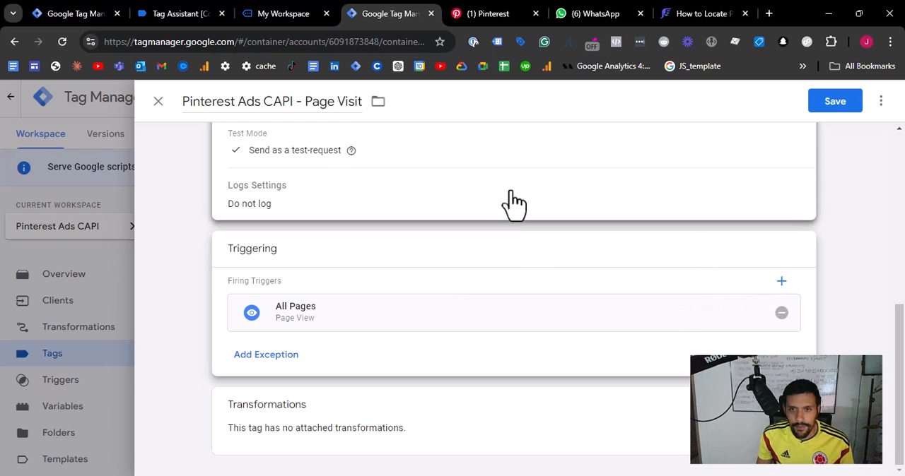
{"action": "scroll", "coordinate": [747, 148], "scroll_direction": "up", "scroll_amount": 8}
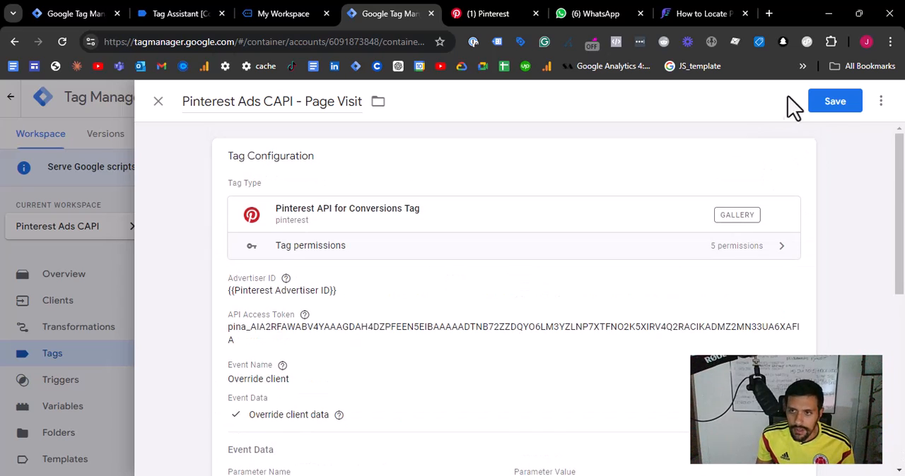
{"action": "left_click", "coordinate": [835, 101]}
{"action": "scroll", "coordinate": [726, 255], "scroll_direction": "down", "scroll_amount": 1}
{"action": "scroll", "coordinate": [750, 272], "scroll_direction": "up", "scroll_amount": 1}
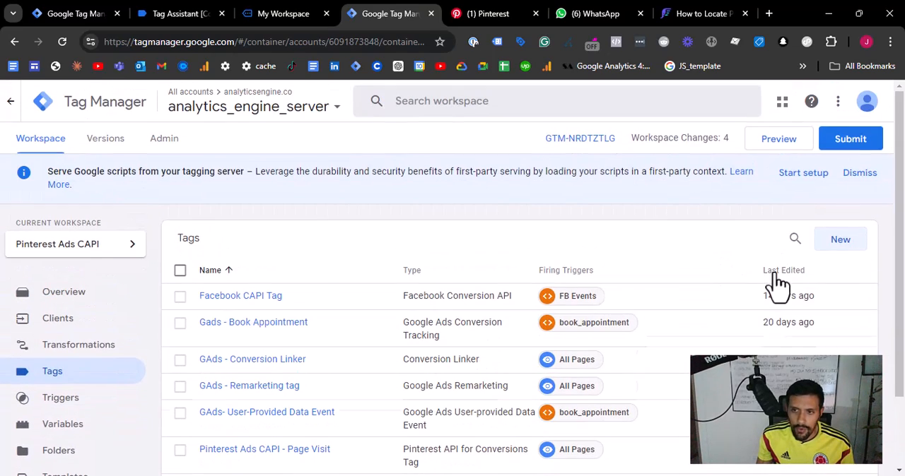
- Duplicate the Page Visit CAPI tag from the tag list and rename the copy "Pinterest Ads CAPI - Lead"
{"action": "left_click", "coordinate": [776, 274]}
{"action": "left_click", "coordinate": [292, 296]}
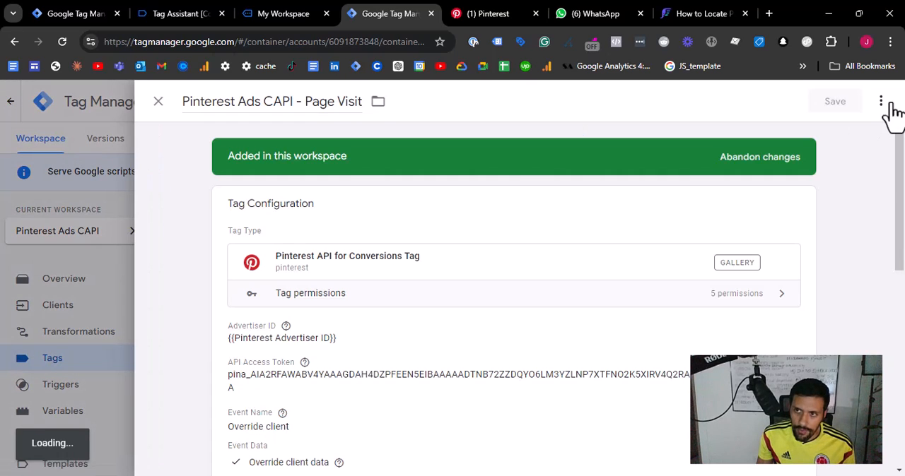
{"action": "left_click", "coordinate": [882, 103]}
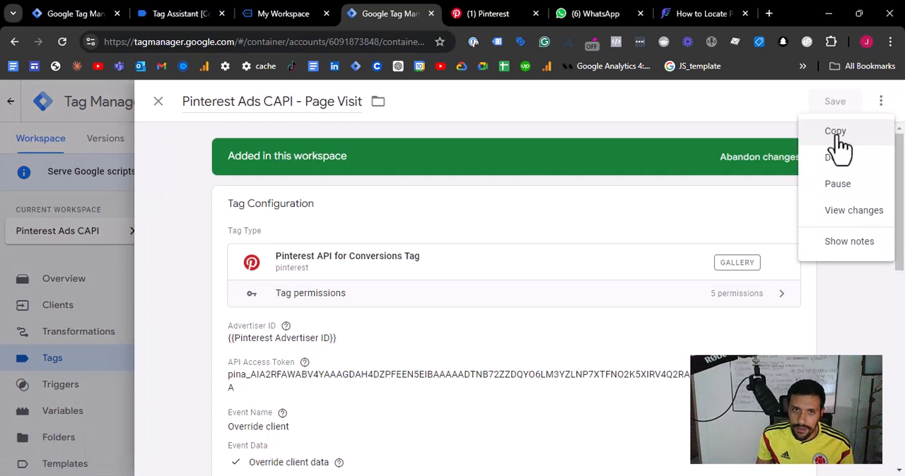
{"action": "left_click", "coordinate": [837, 133]}
{"action": "left_click_drag", "start_coordinate": [231, 106], "coordinate": [166, 111]}
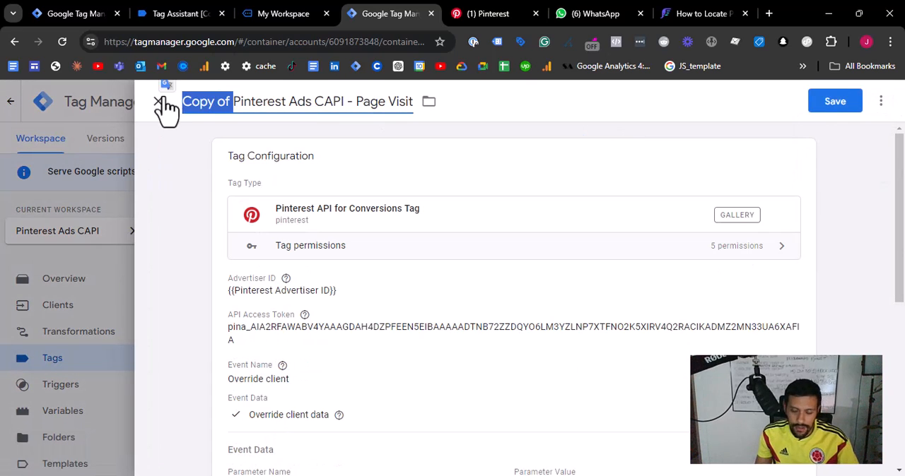
{"action": "key", "text": "BackSpace"}
{"action": "left_click_drag", "start_coordinate": [304, 103], "coordinate": [372, 116]}
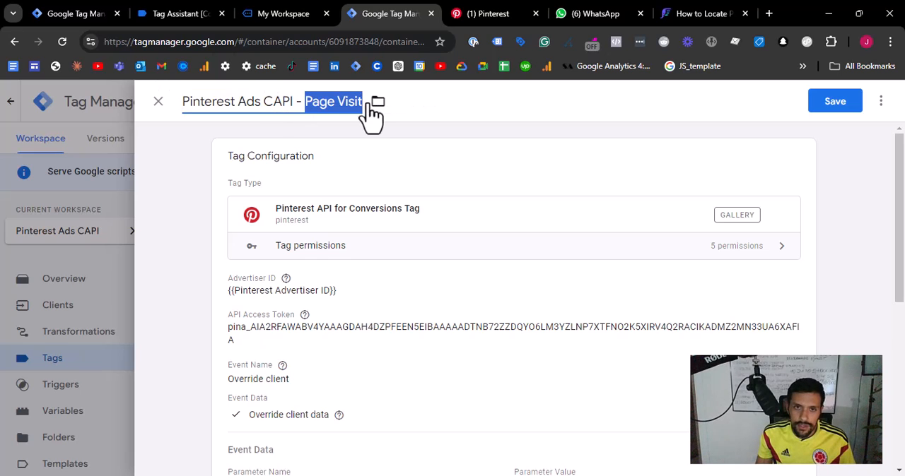
{"action": "type", "text": "Lead"}
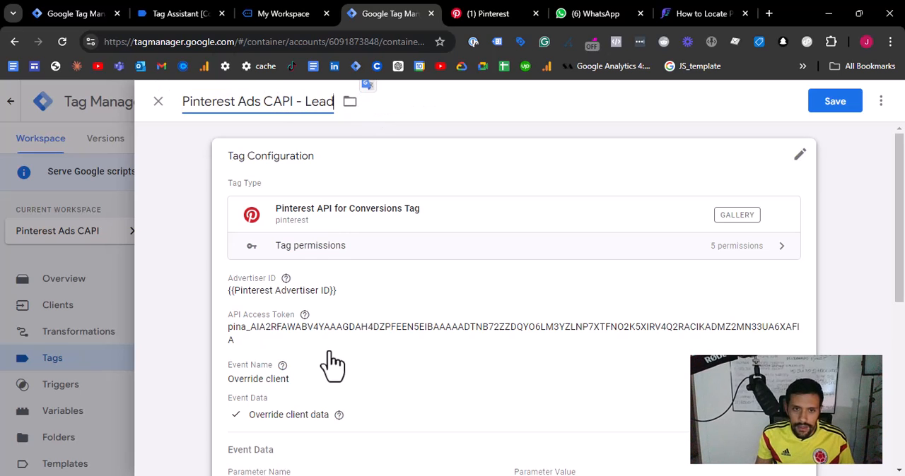
- Change the Lead tag's overridden event name to lead and expand its Event Data to check the Event ID parameter
{"action": "left_click", "coordinate": [330, 364]}
{"action": "scroll", "coordinate": [356, 320], "scroll_direction": "down", "scroll_amount": 3}
{"action": "scroll", "coordinate": [356, 320], "scroll_direction": "up", "scroll_amount": 1}
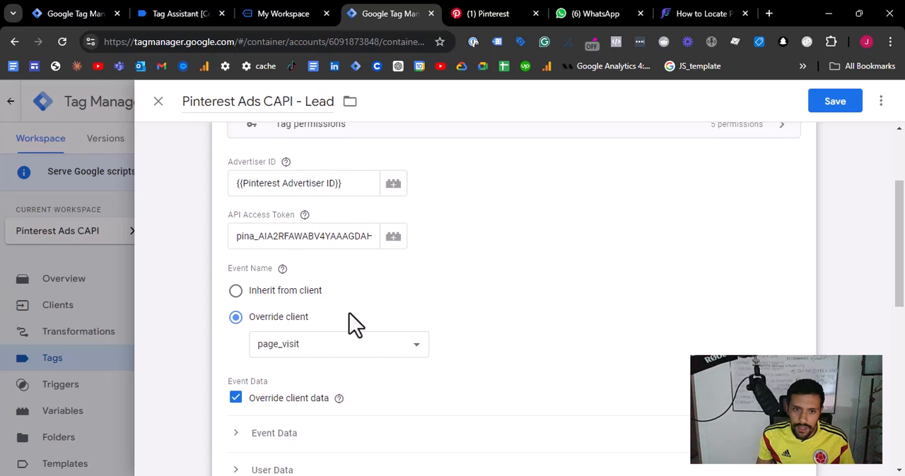
{"action": "left_click", "coordinate": [364, 344]}
{"action": "left_click", "coordinate": [309, 241]}
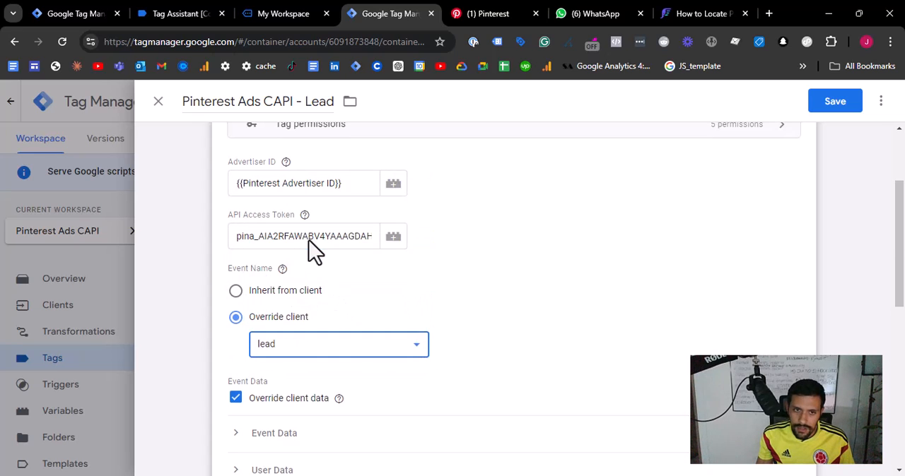
{"action": "scroll", "coordinate": [322, 250], "scroll_direction": "down", "scroll_amount": 3}
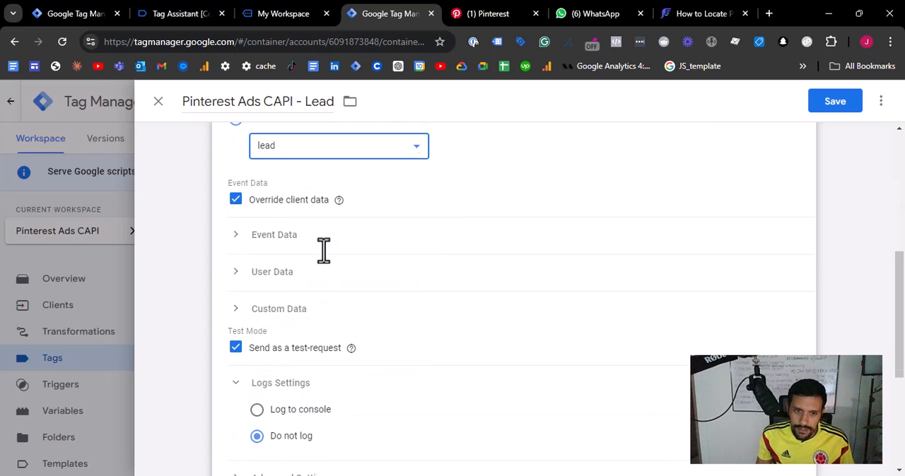
{"action": "left_click", "coordinate": [273, 238]}
{"action": "scroll", "coordinate": [326, 315], "scroll_direction": "down", "scroll_amount": 2}
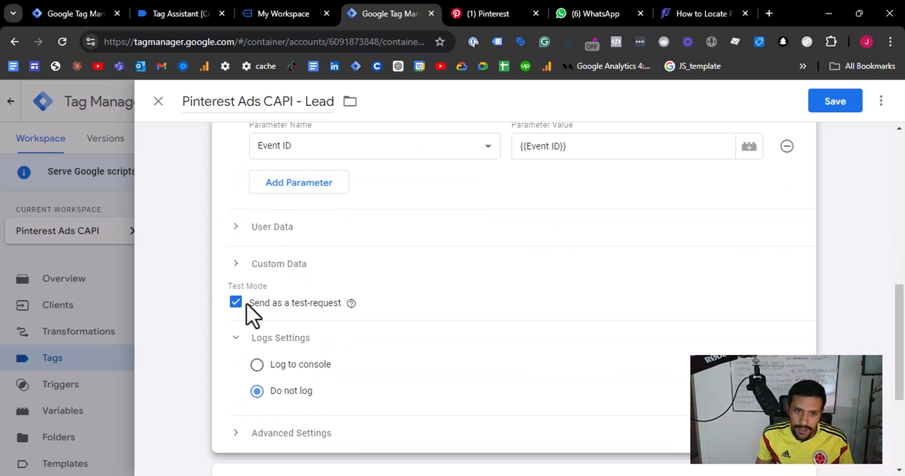
- Remove the All Pages trigger from the Lead tag and open the choice of a replacement trigger
{"action": "scroll", "coordinate": [256, 367], "scroll_direction": "down", "scroll_amount": 2}
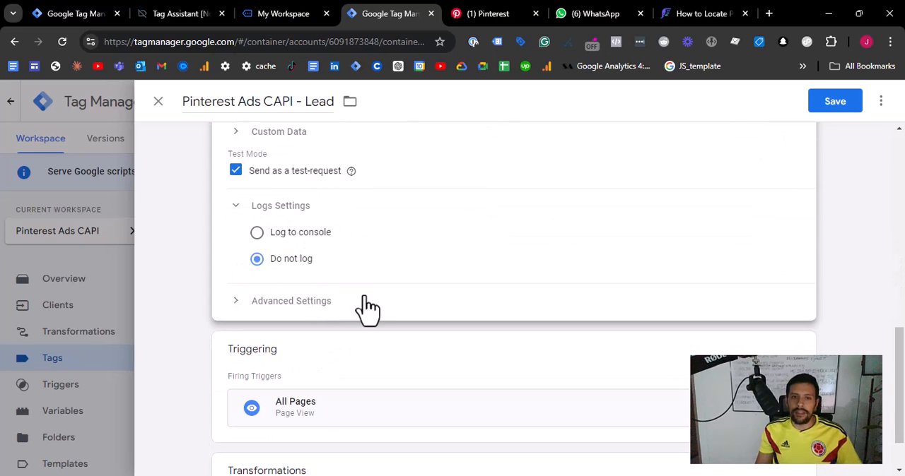
{"action": "scroll", "coordinate": [440, 379], "scroll_direction": "down", "scroll_amount": 1}
{"action": "left_click", "coordinate": [799, 289]}
{"action": "left_click", "coordinate": [781, 313]}
{"action": "left_click", "coordinate": [582, 305]}
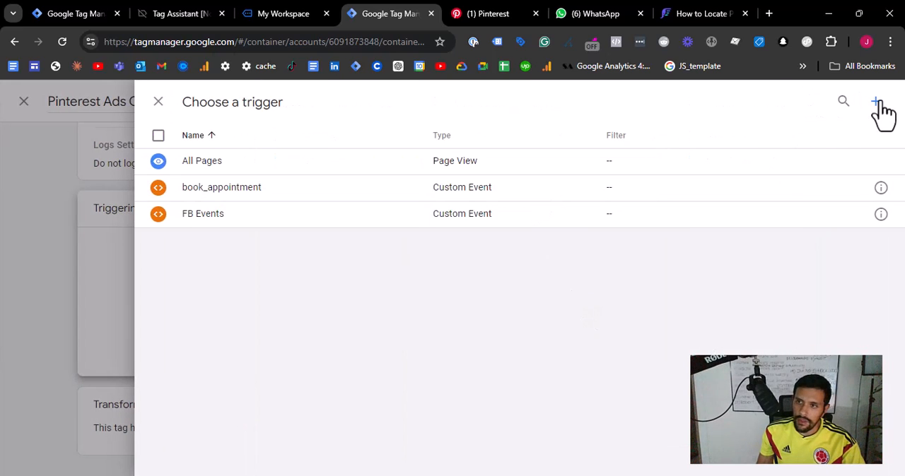
- Attach a new Custom Event trigger named lead for the lead event and save the Lead CAPI tag
{"action": "left_click", "coordinate": [877, 103]}
{"action": "left_click", "coordinate": [255, 106]}
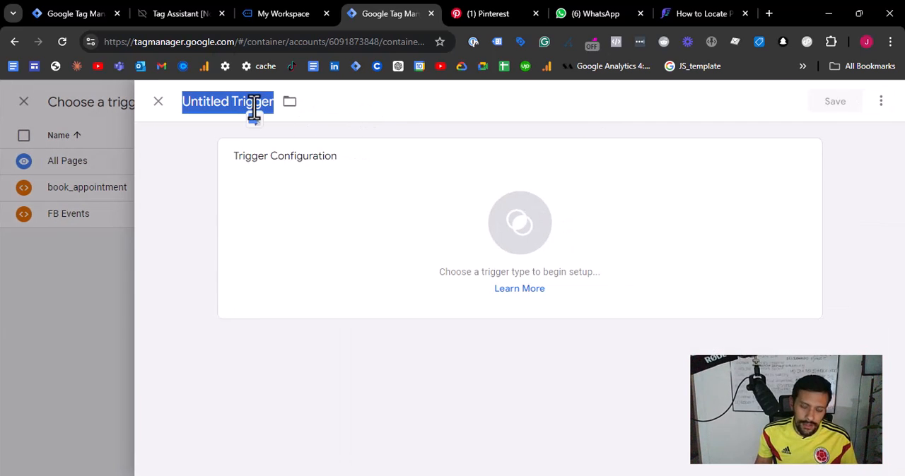
{"action": "type", "text": "lead"}
{"action": "left_click", "coordinate": [300, 163]}
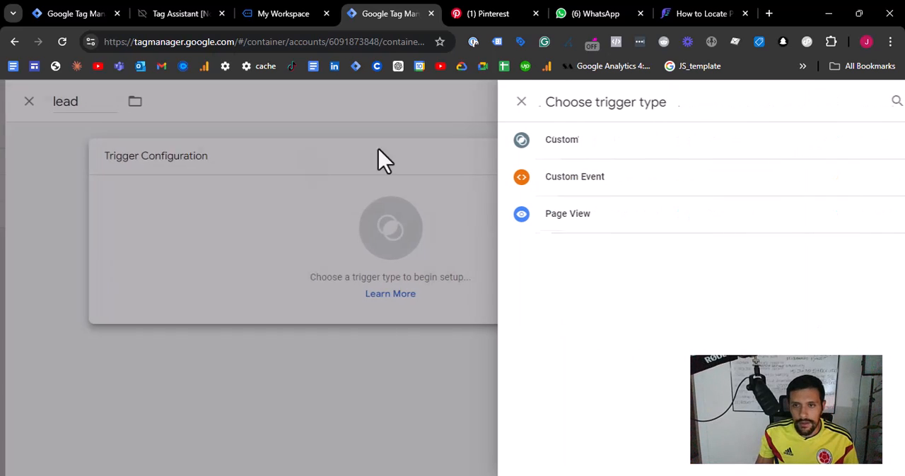
{"action": "left_click", "coordinate": [647, 187]}
{"action": "left_click", "coordinate": [303, 289]}
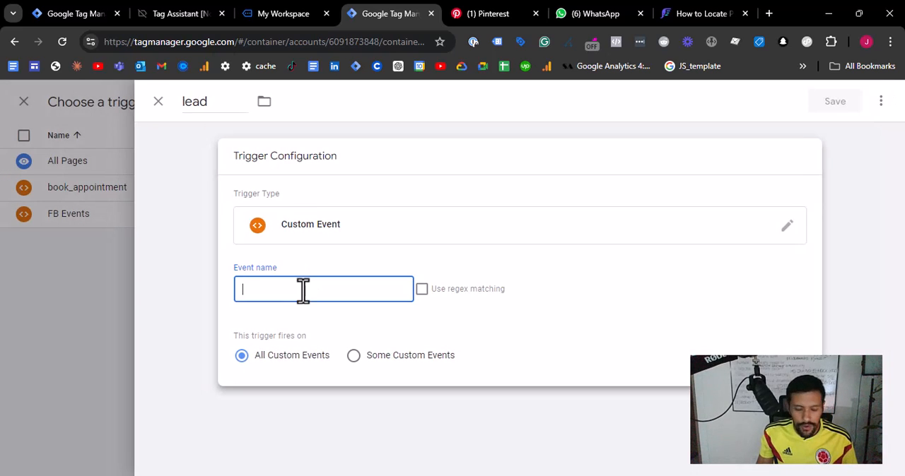
{"action": "type", "text": "lead"}
{"action": "left_click", "coordinate": [838, 103]}
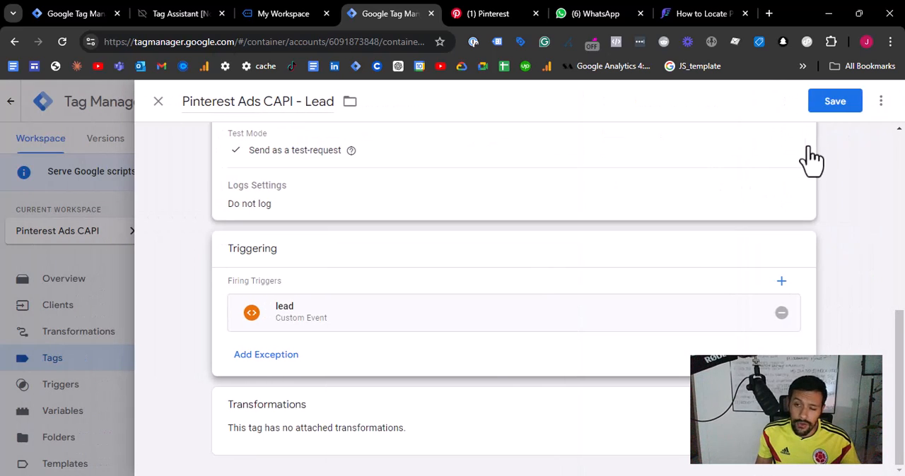
{"action": "scroll", "coordinate": [489, 295], "scroll_direction": "up", "scroll_amount": 6}
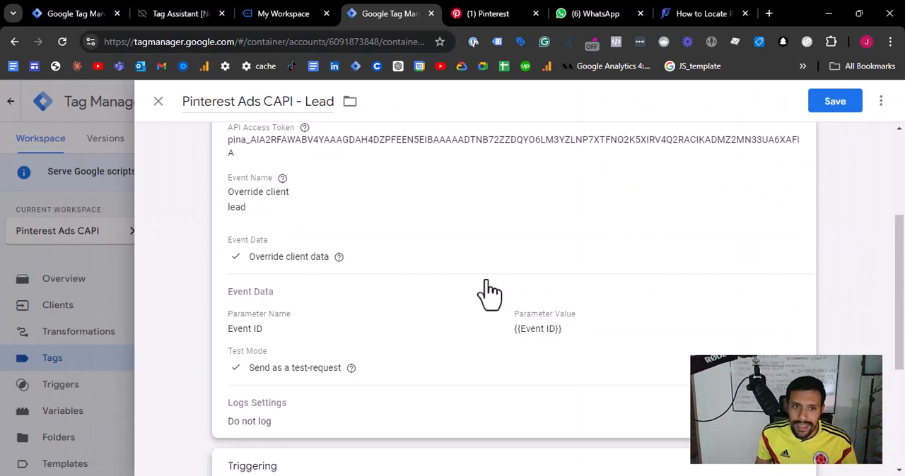
{"action": "left_click", "coordinate": [828, 104]}
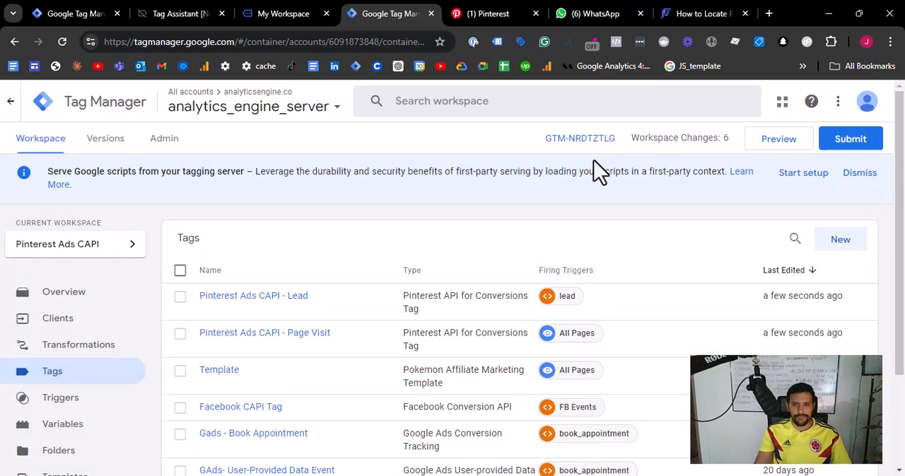
- Close the old Tag Assistant and My Workspace pages and reload both the server and web container workspaces
{"action": "left_click", "coordinate": [62, 42]}
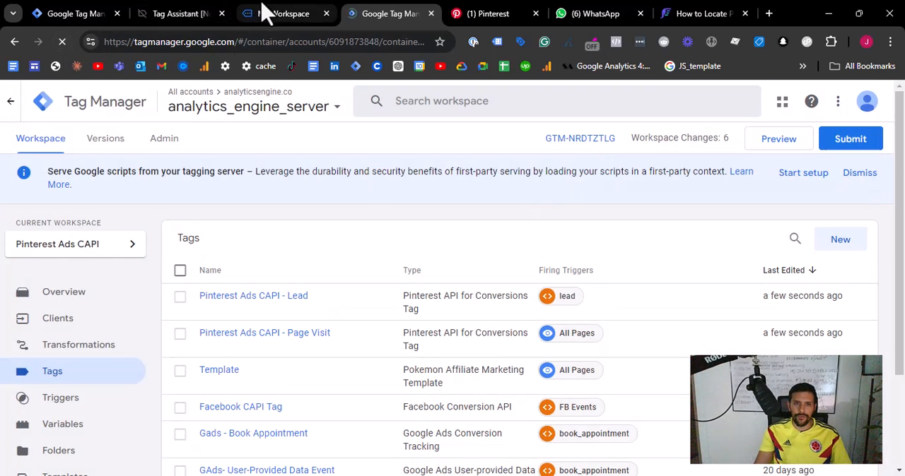
{"action": "middle_click", "coordinate": [265, 13]}
{"action": "middle_click", "coordinate": [152, 9]}
{"action": "left_click", "coordinate": [71, 16]}
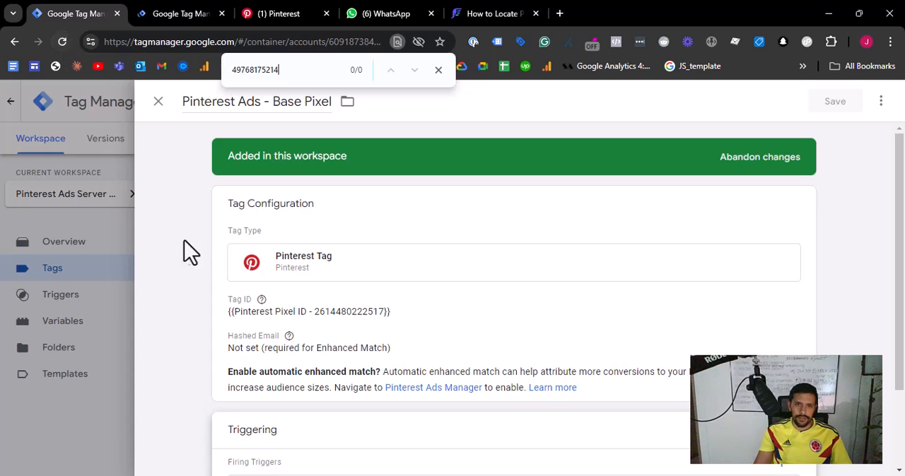
{"action": "left_click", "coordinate": [15, 42]}
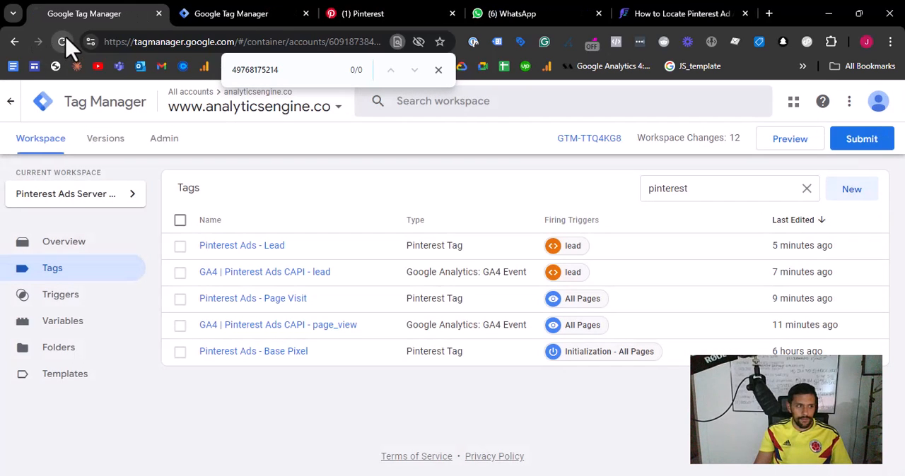
{"action": "left_click", "coordinate": [63, 41]}
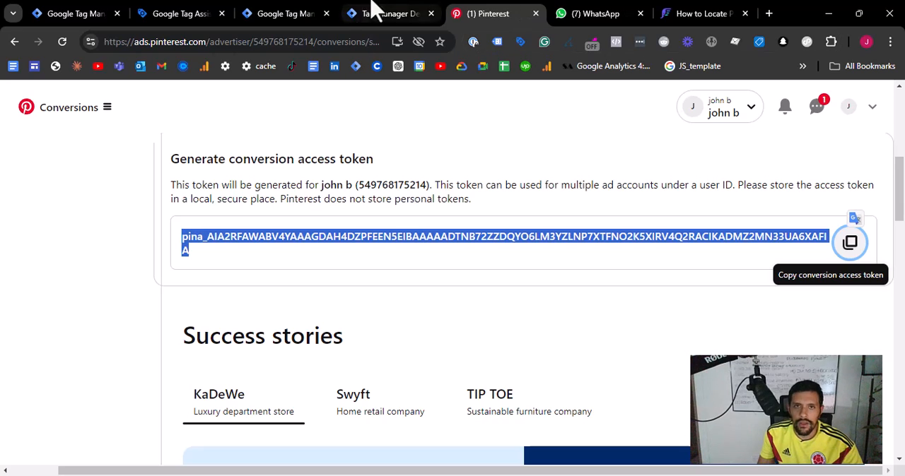
- Close the Tag Assistant and server debug pages and switch to the Pinterest Ads conversions page
{"action": "left_click", "coordinate": [374, 11]}
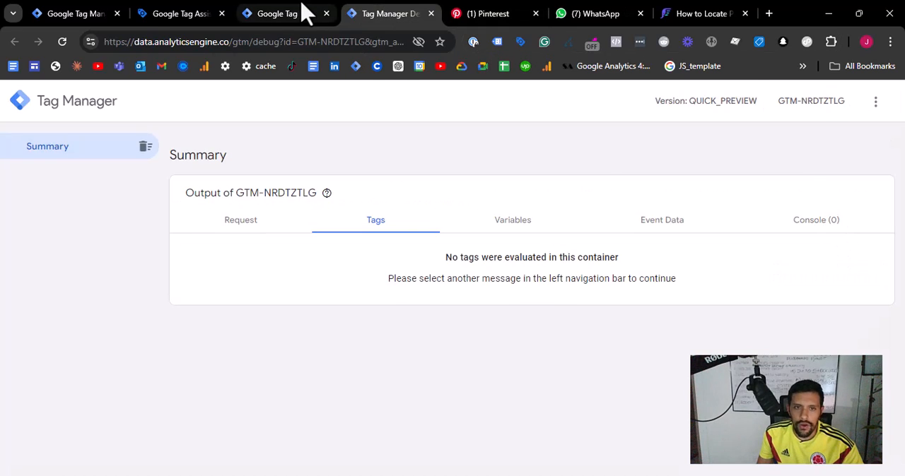
{"action": "left_click", "coordinate": [304, 13]}
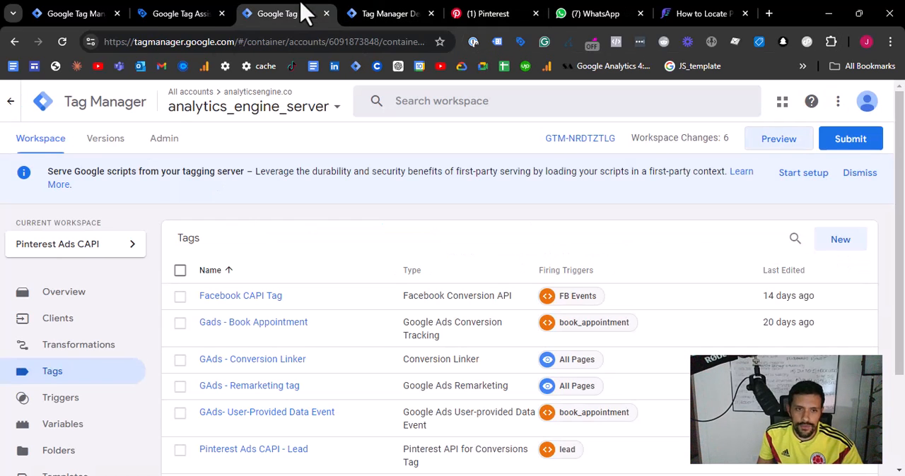
{"action": "middle_click", "coordinate": [177, 14]}
{"action": "middle_click", "coordinate": [267, 14]}
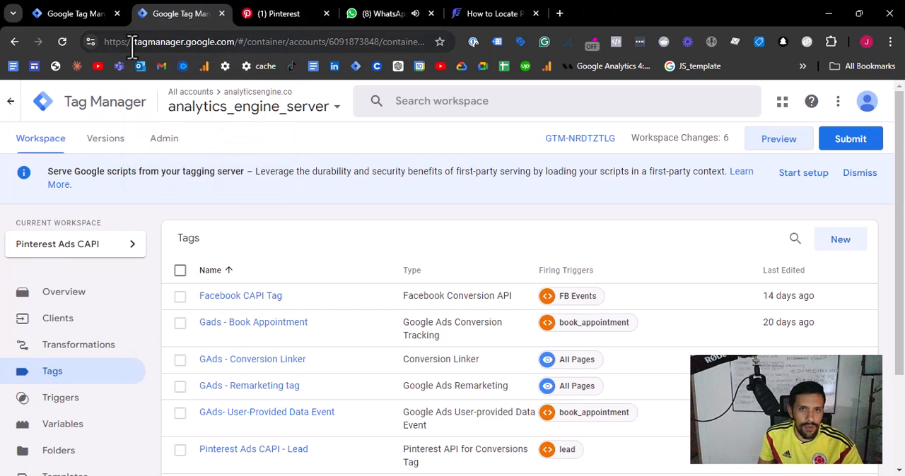
{"action": "left_click", "coordinate": [414, 10]}
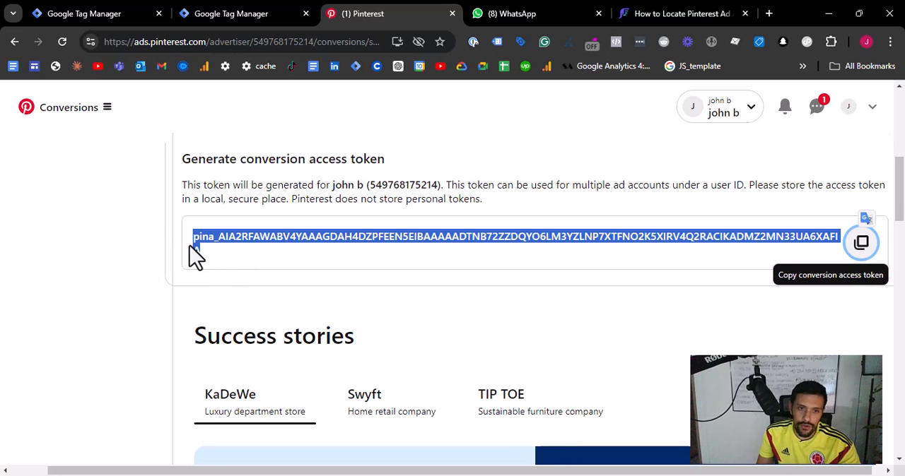
- Open the Pinterest Test events page and examine the Conversions API testing instructions and endpoint
{"action": "left_click", "coordinate": [139, 242]}
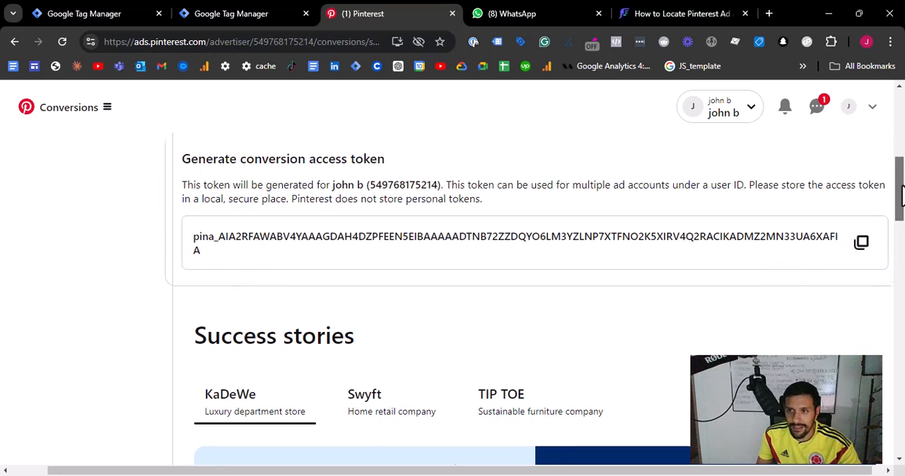
{"action": "left_click_drag", "start_coordinate": [899, 187], "coordinate": [895, 81]}
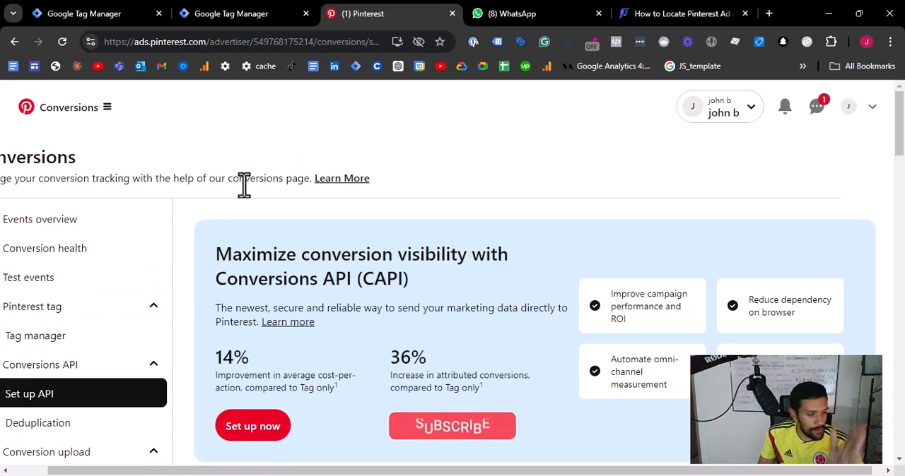
{"action": "left_click", "coordinate": [42, 283]}
{"action": "scroll", "coordinate": [366, 269], "scroll_direction": "down", "scroll_amount": 3}
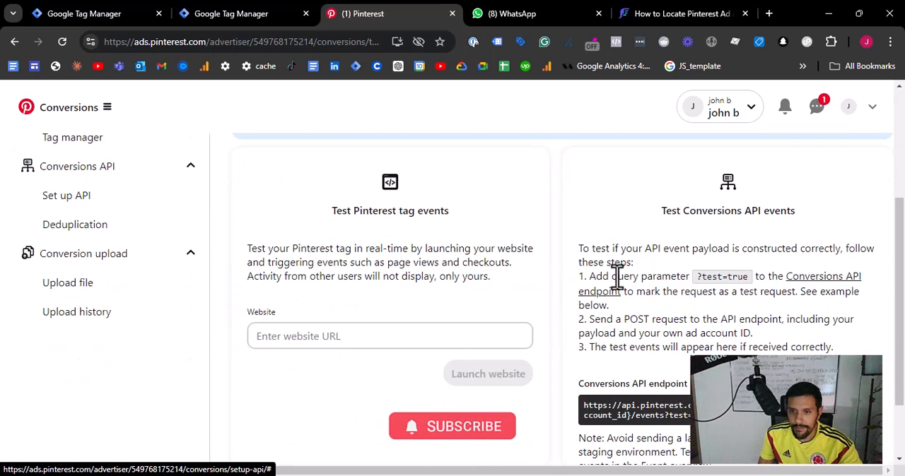
{"action": "scroll", "coordinate": [601, 268], "scroll_direction": "down", "scroll_amount": 1}
{"action": "scroll", "coordinate": [586, 259], "scroll_direction": "up", "scroll_amount": 1}
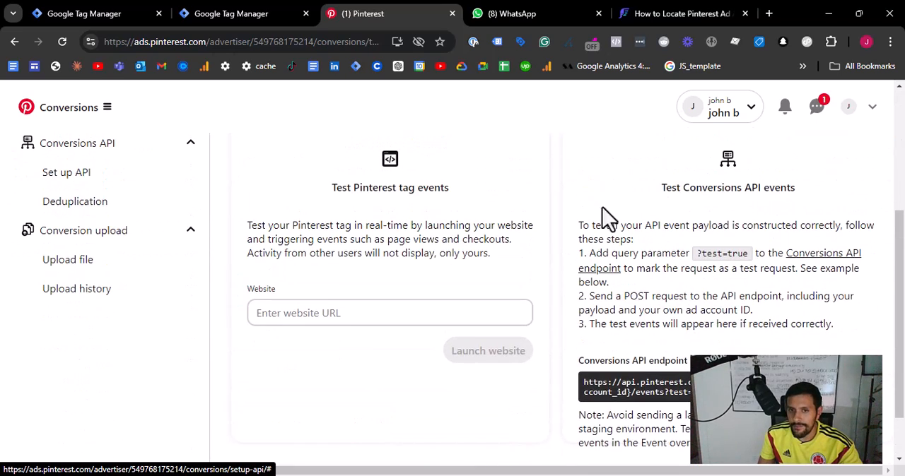
{"action": "left_click_drag", "start_coordinate": [573, 217], "coordinate": [793, 362]}
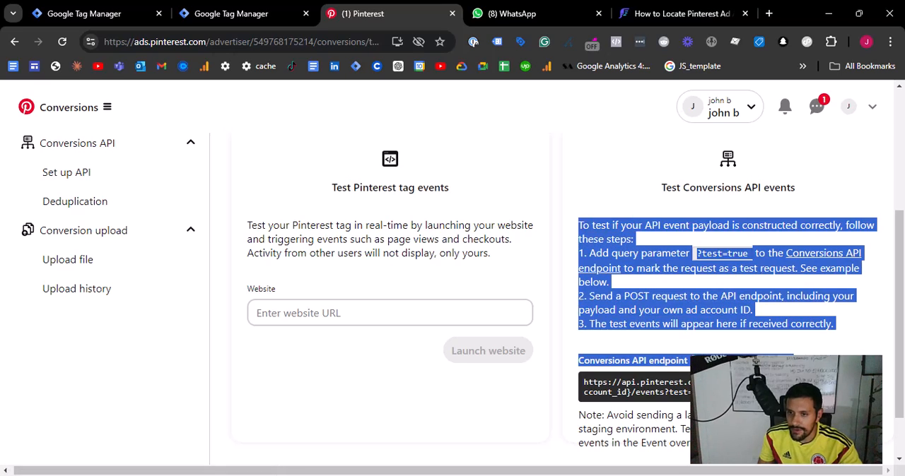
{"action": "left_click", "coordinate": [620, 306]}
{"action": "left_click_drag", "start_coordinate": [684, 391], "coordinate": [573, 378]}
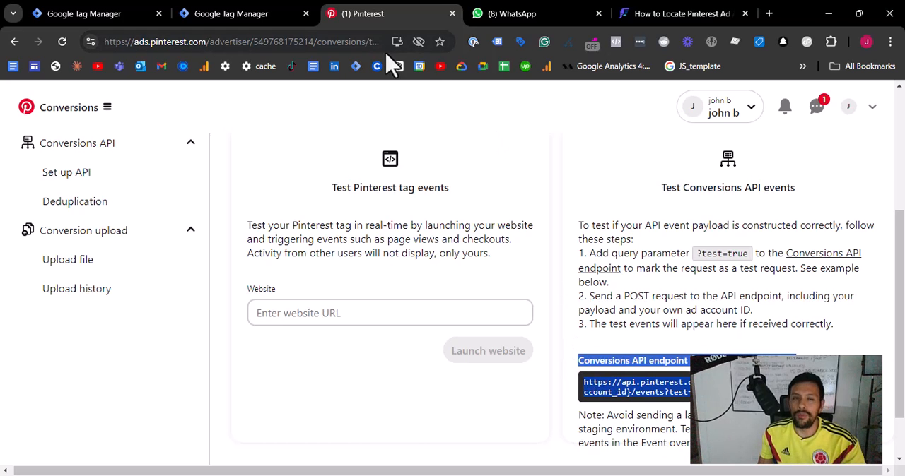
- Start preview mode for both the web and server containers and connect Tag Assistant to the ClickFunnels site
{"action": "left_click", "coordinate": [203, 11]}
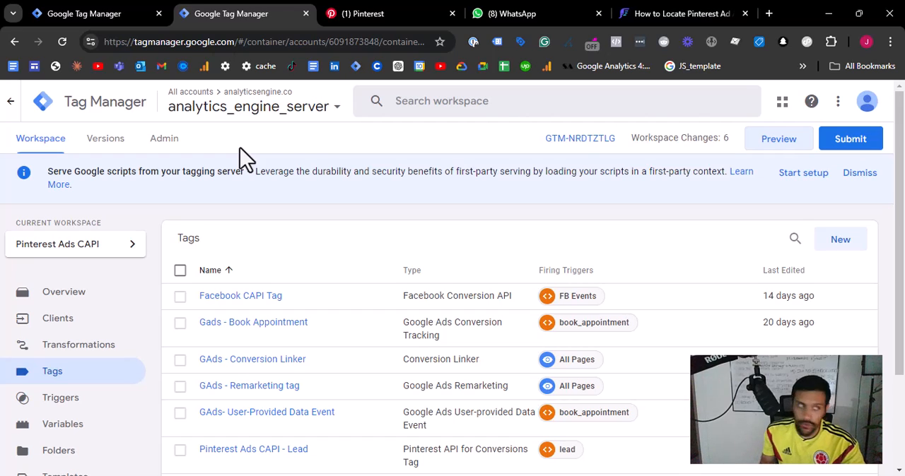
{"action": "left_click", "coordinate": [93, 14]}
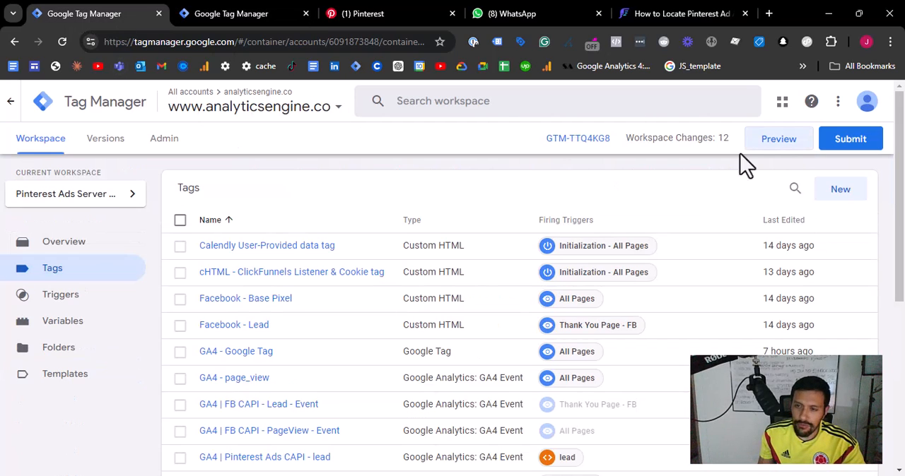
{"action": "left_click", "coordinate": [780, 145]}
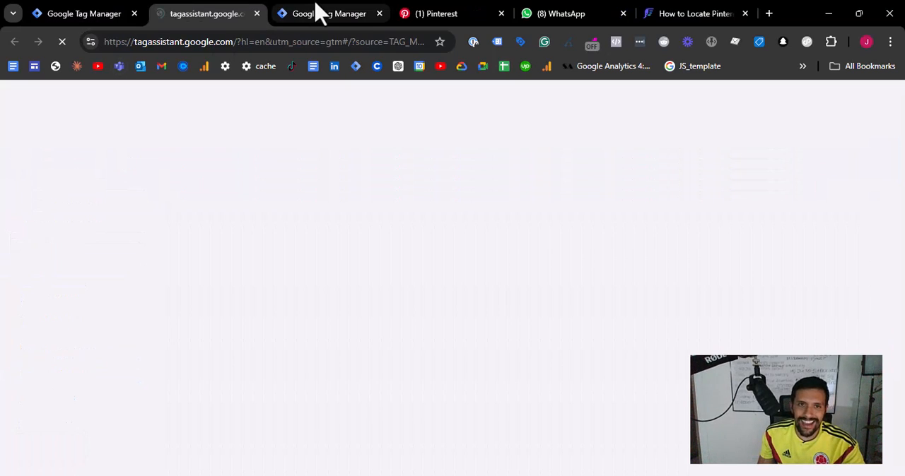
{"action": "left_click", "coordinate": [314, 12]}
{"action": "left_click", "coordinate": [783, 151]}
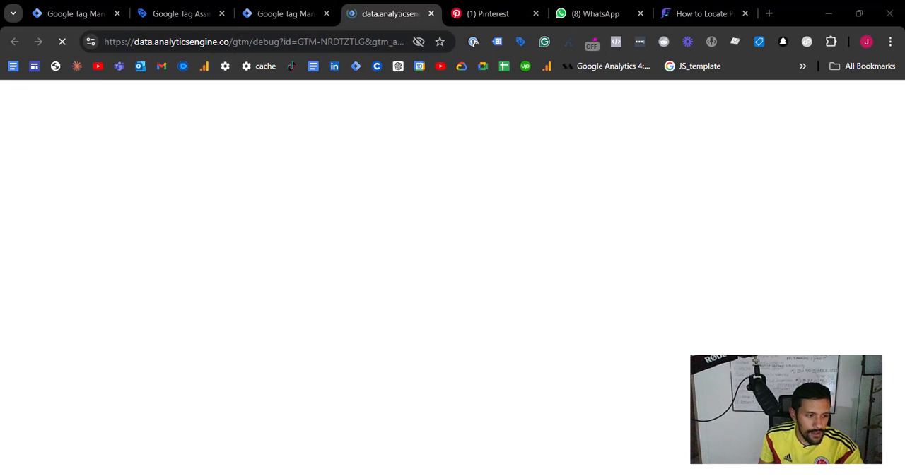
{"action": "left_click", "coordinate": [471, 399]}
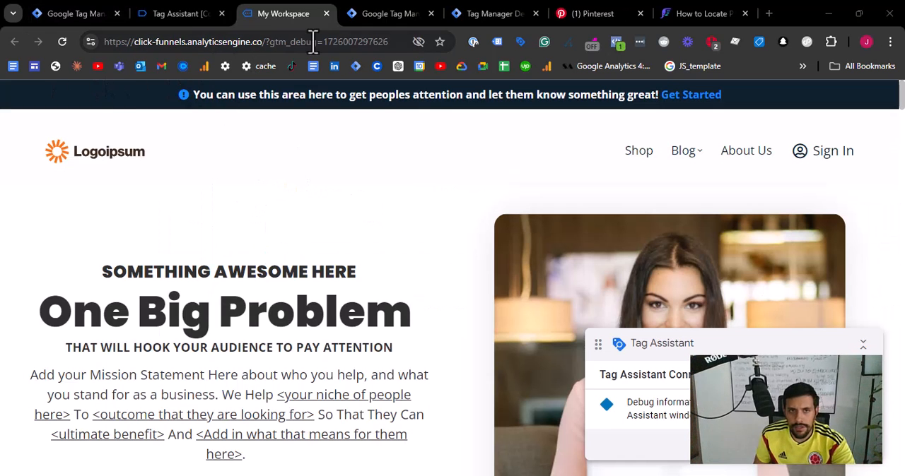
{"action": "left_click", "coordinate": [174, 16]}
{"action": "left_click", "coordinate": [446, 333]}
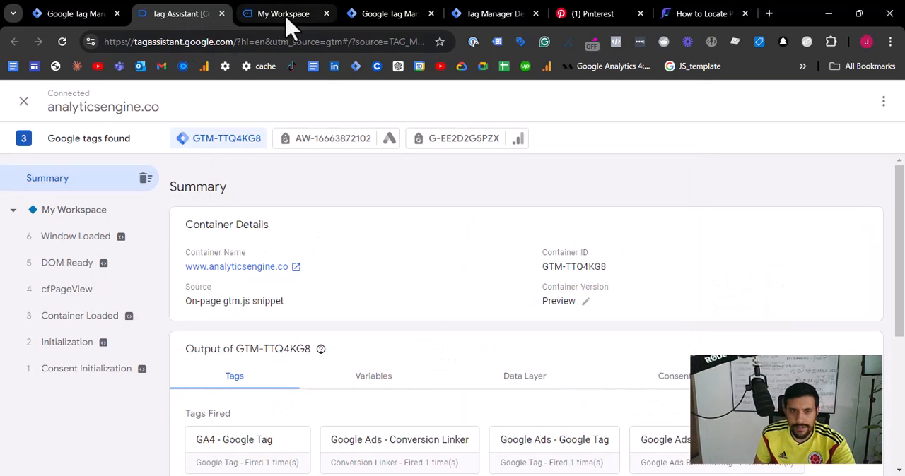
- Inspect the tags fired on the page_view events in the server container's debug view
{"action": "left_click", "coordinate": [479, 13]}
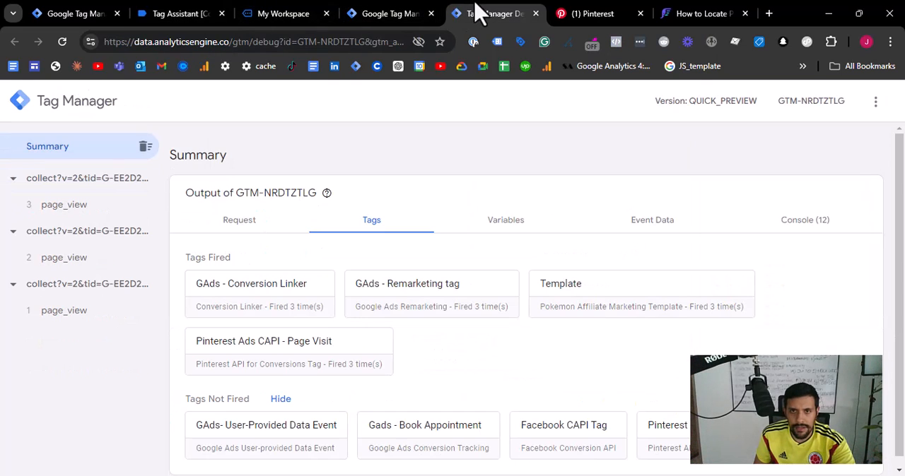
{"action": "left_click", "coordinate": [65, 205]}
{"action": "left_click", "coordinate": [66, 257]}
{"action": "left_click", "coordinate": [72, 205]}
- Open the site's Get Started form and submit a test lead with a full name, email and phone
{"action": "left_click", "coordinate": [291, 13]}
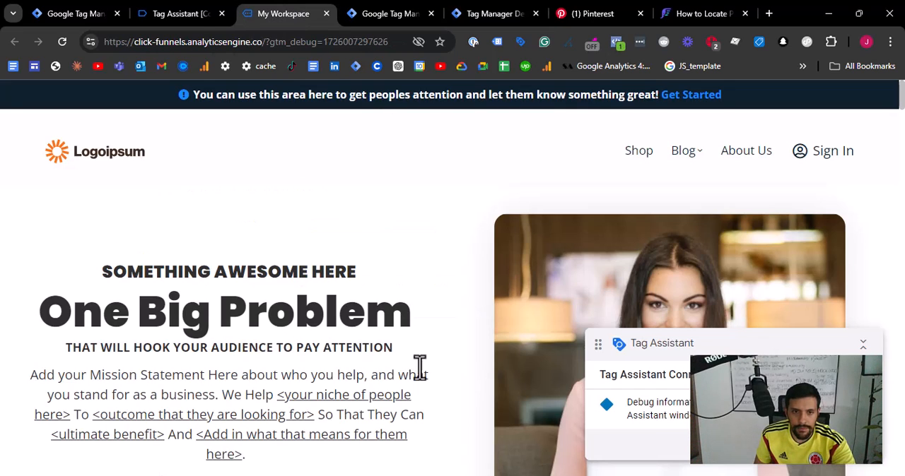
{"action": "scroll", "coordinate": [325, 300], "scroll_direction": "down", "scroll_amount": 4}
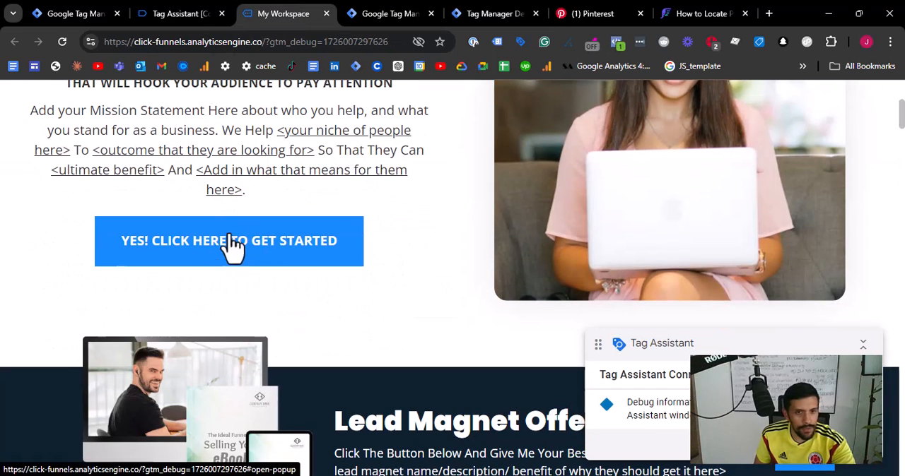
{"action": "left_click", "coordinate": [237, 242]}
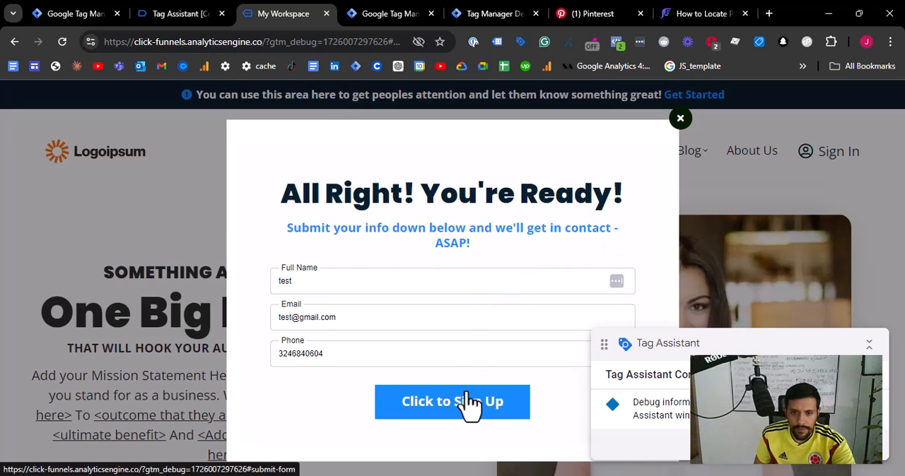
{"action": "left_click", "coordinate": [463, 402]}
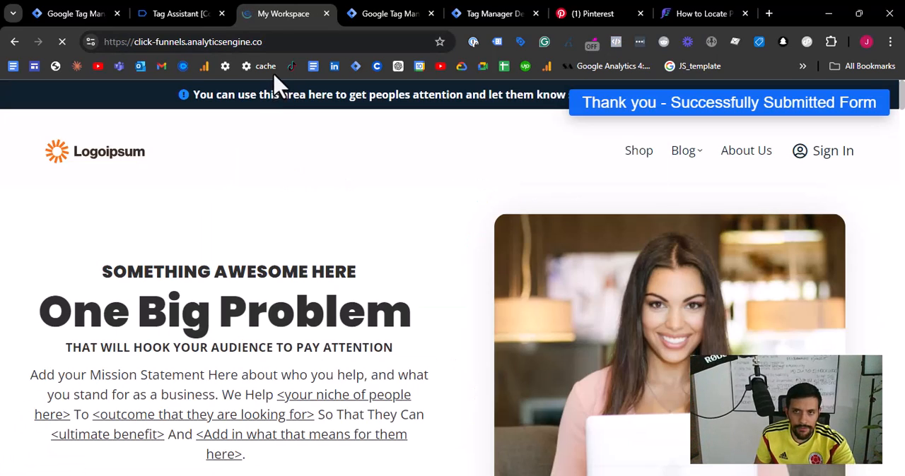
- Inspect the lead event in the server debug view, including the details of the Pinterest Ads CAPI - Lead tag
{"action": "left_click", "coordinate": [381, 12]}
{"action": "left_click", "coordinate": [513, 13]}
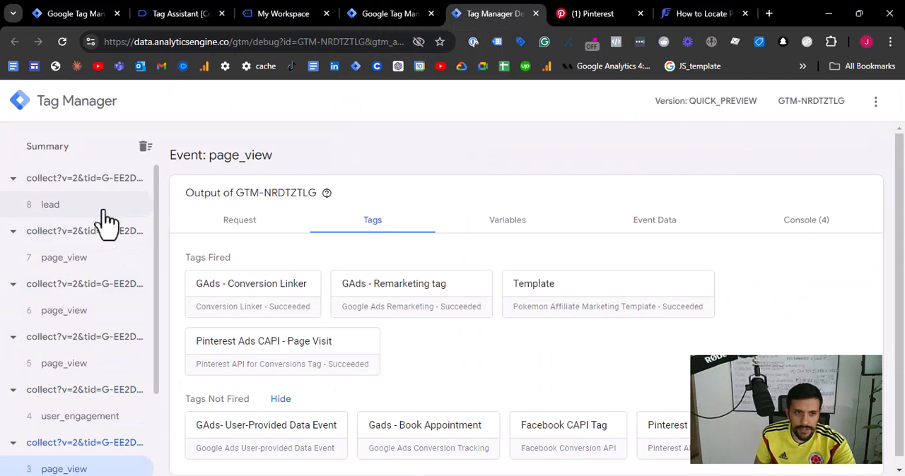
{"action": "left_click", "coordinate": [87, 211]}
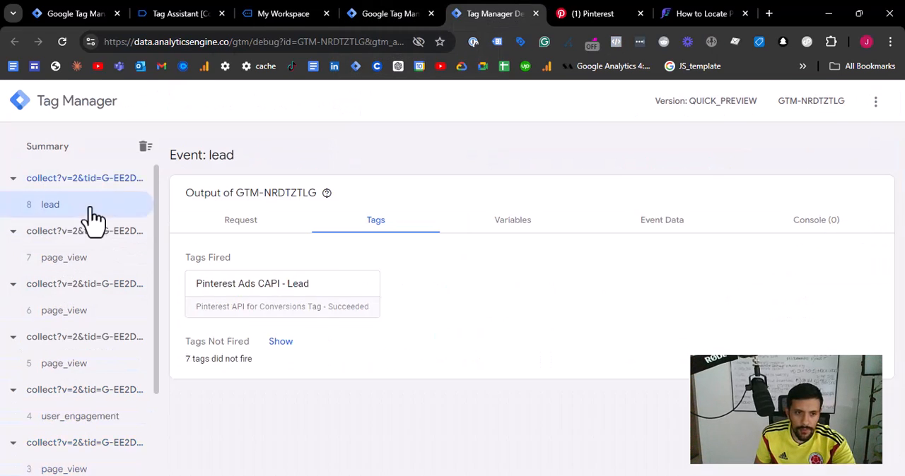
{"action": "left_click", "coordinate": [283, 297]}
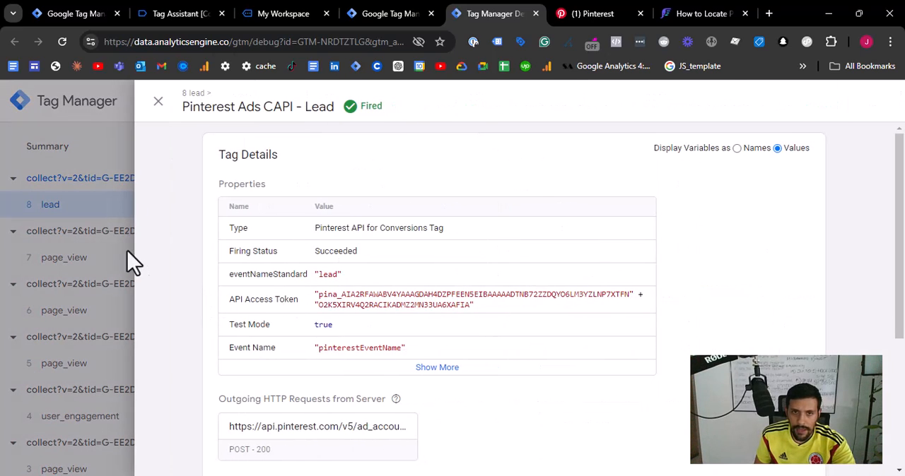
{"action": "left_click", "coordinate": [73, 211]}
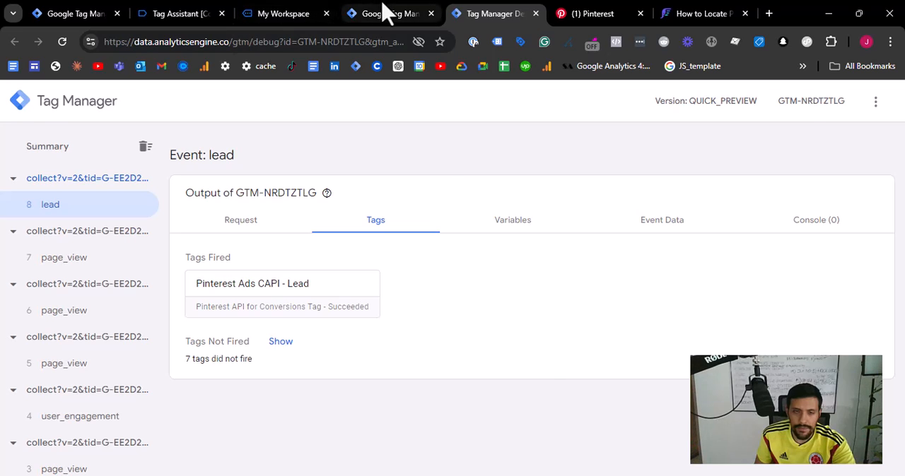
- Examine the tags fired on the cfLead event in the web container's Tag Assistant session
{"action": "left_click", "coordinate": [384, 11]}
{"action": "left_click", "coordinate": [190, 11]}
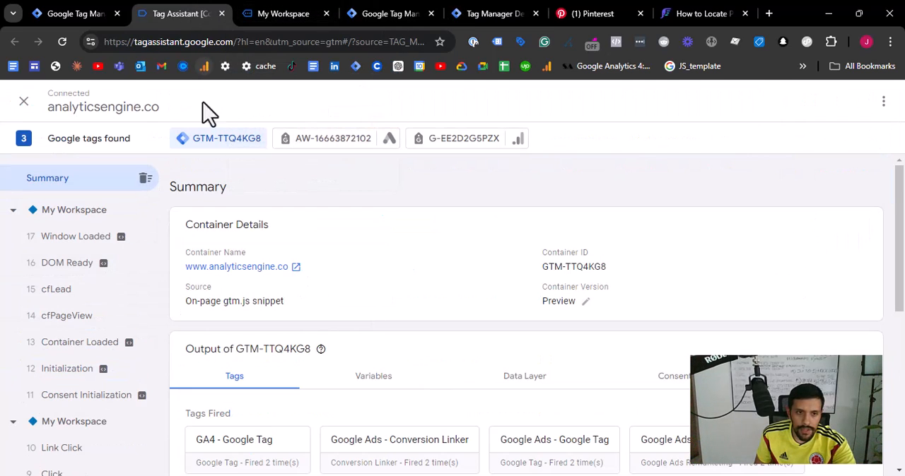
{"action": "left_click", "coordinate": [89, 292]}
{"action": "scroll", "coordinate": [276, 324], "scroll_direction": "down", "scroll_amount": 1}
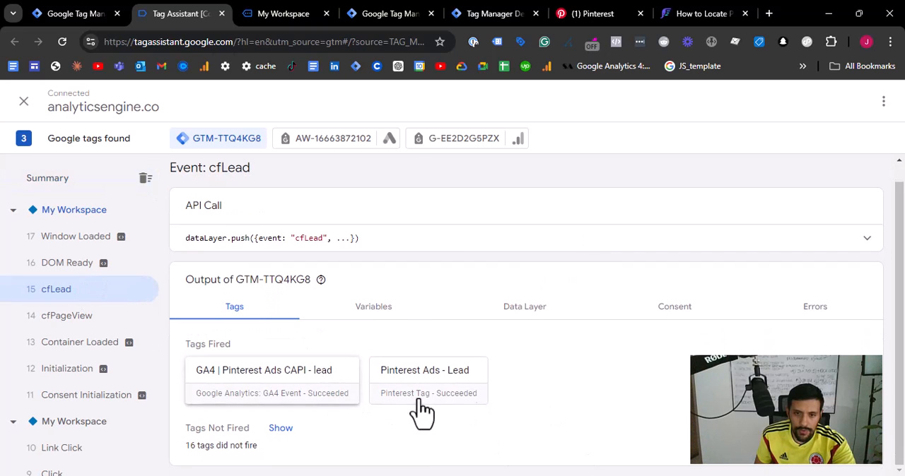
- Check the Lead event details for the test site in Pinterest Tag Helper
{"action": "left_click", "coordinate": [297, 13]}
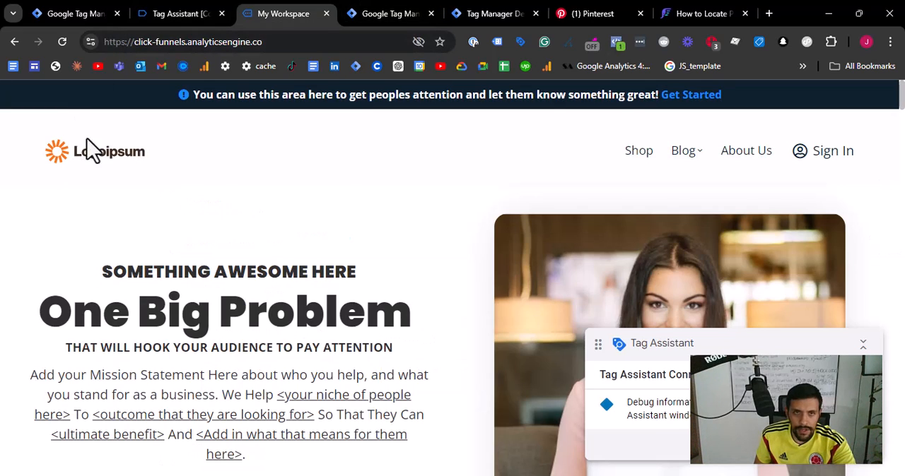
{"action": "left_click", "coordinate": [712, 43]}
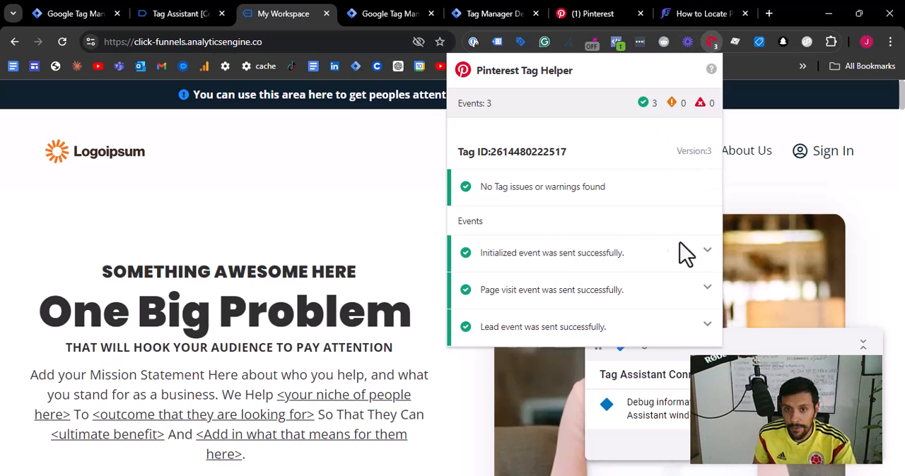
{"action": "left_click", "coordinate": [545, 328]}
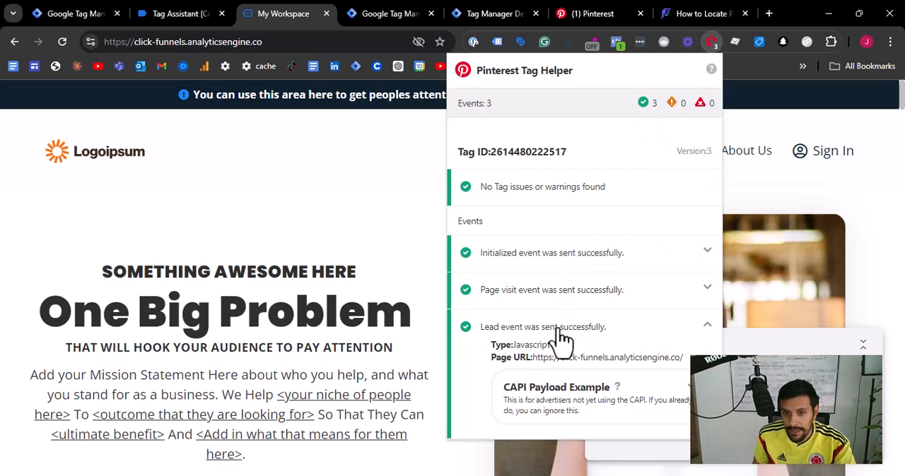
{"action": "left_click", "coordinate": [510, 326]}
- Switch to the Pinterest Test events page and expand the parameters of the Google Tag Manager LEAD event
{"action": "left_click", "coordinate": [608, 13]}
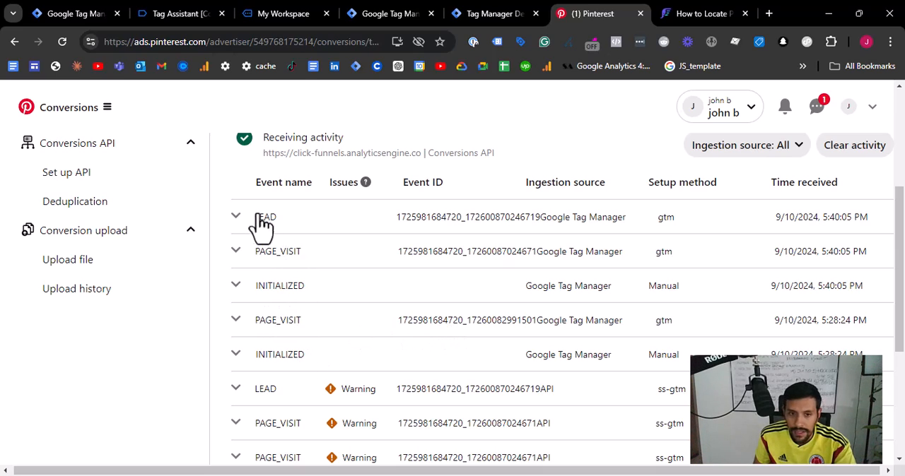
{"action": "left_click", "coordinate": [238, 217]}
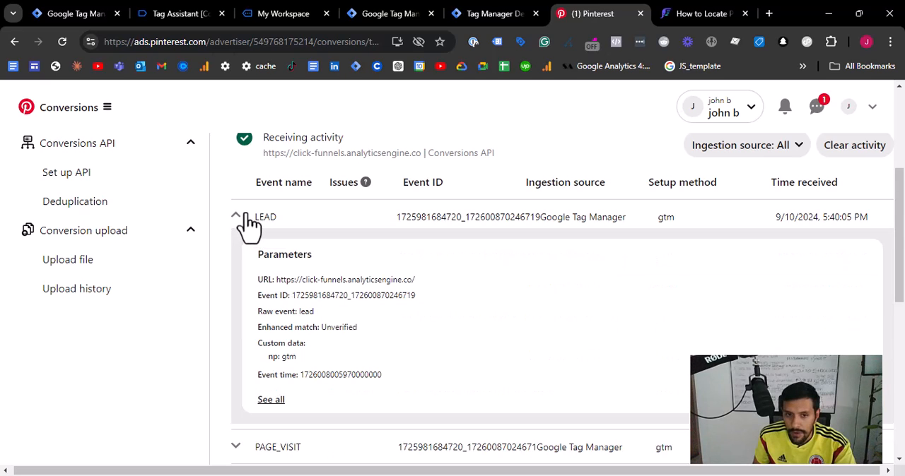
{"action": "left_click", "coordinate": [247, 220]}
{"action": "left_click", "coordinate": [263, 218]}
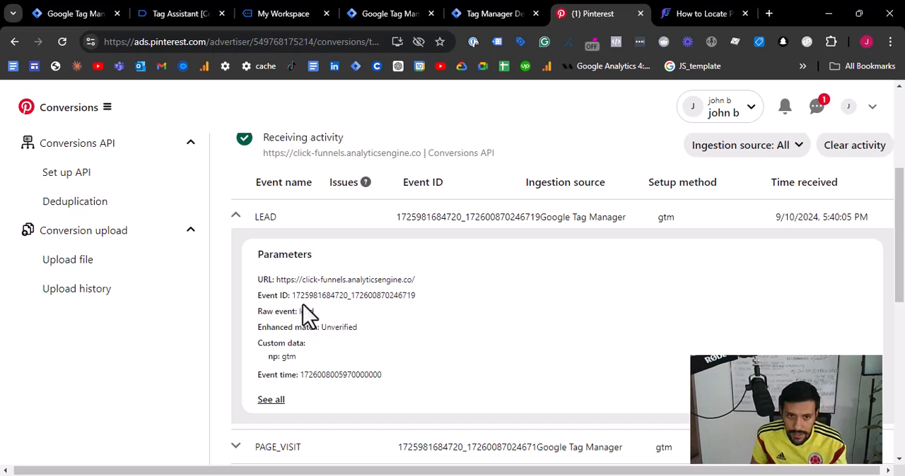
- Search the page for the LEAD event's ID and bookmark the page under that ID
{"action": "left_click_drag", "start_coordinate": [293, 296], "coordinate": [422, 297]}
{"action": "key", "text": "ctrl+c"}
{"action": "key", "text": "ctrl+f"}
{"action": "key", "text": "ctrl+d"}
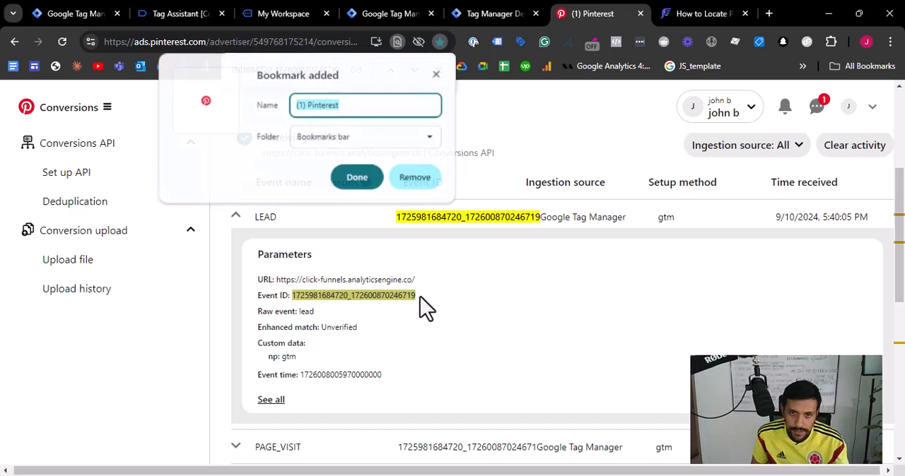
{"action": "key", "text": "ctrl+v"}
{"action": "key", "text": "Return"}
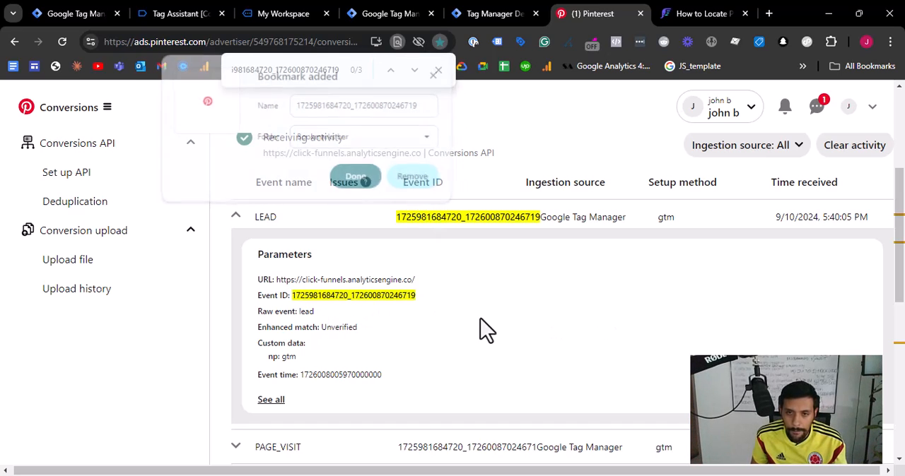
- Expand the parameters of the ss-gtm LEAD event and repeat the page search for the event ID
{"action": "scroll", "coordinate": [509, 300], "scroll_direction": "down", "scroll_amount": 5}
{"action": "scroll", "coordinate": [510, 303], "scroll_direction": "up", "scroll_amount": 1}
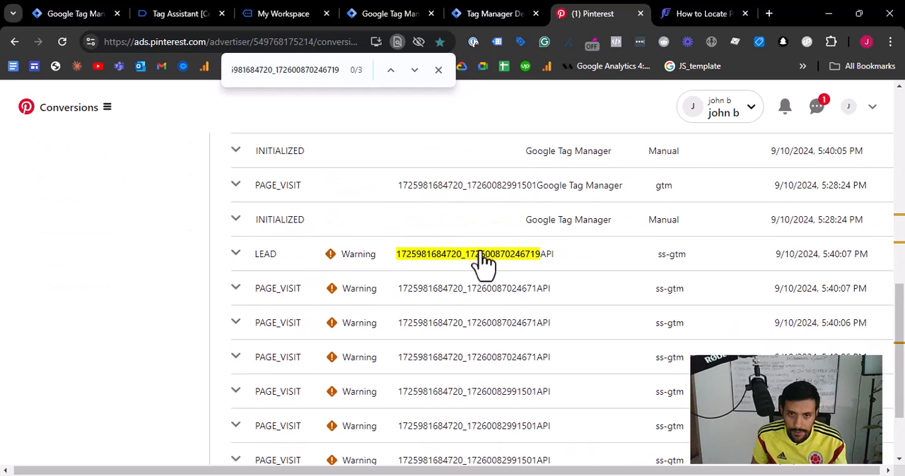
{"action": "left_click", "coordinate": [329, 254]}
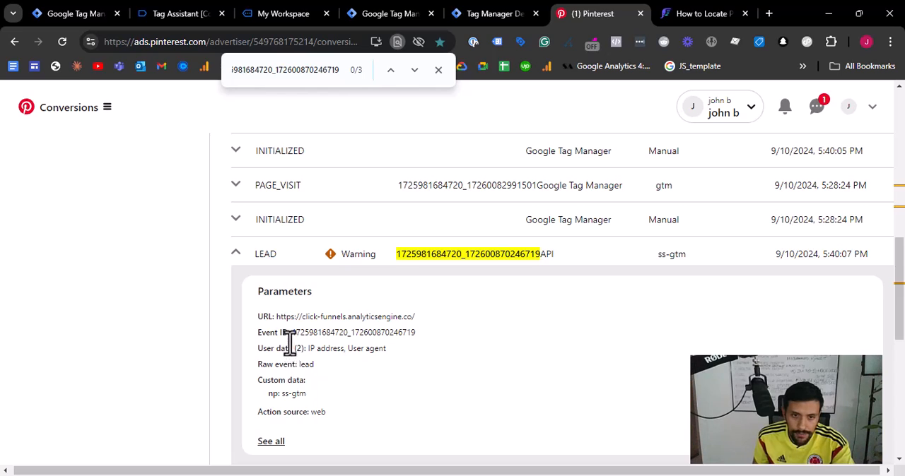
{"action": "left_click", "coordinate": [335, 68]}
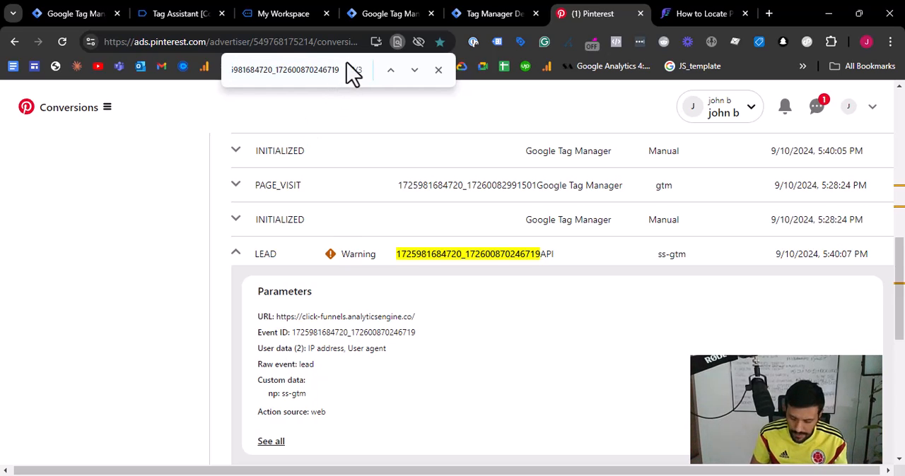
{"action": "key", "text": "Return"}
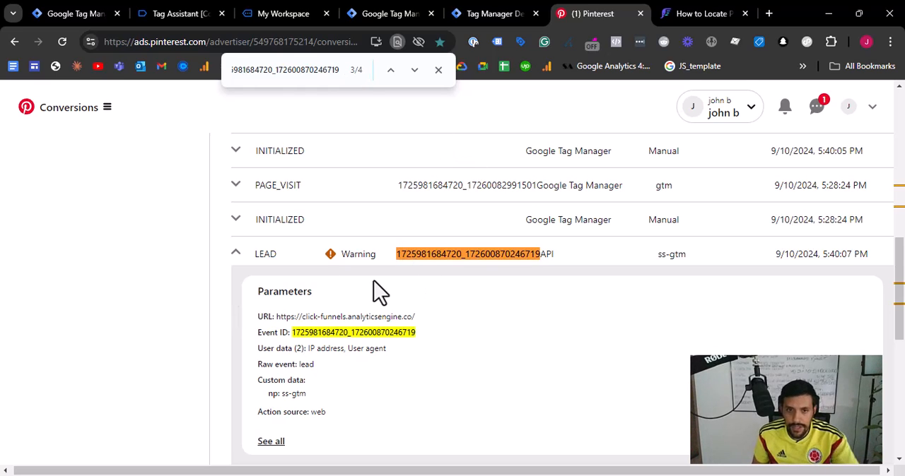
- Compare the event IDs of the expanded Google Tag Manager and ss-gtm LEAD events in Test events
{"action": "scroll", "coordinate": [385, 311], "scroll_direction": "up", "scroll_amount": 6}
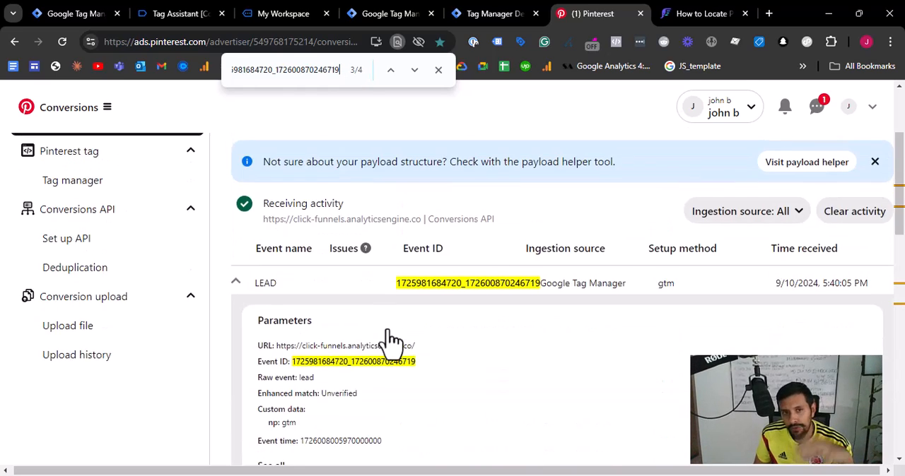
{"action": "scroll", "coordinate": [393, 342], "scroll_direction": "up", "scroll_amount": 2}
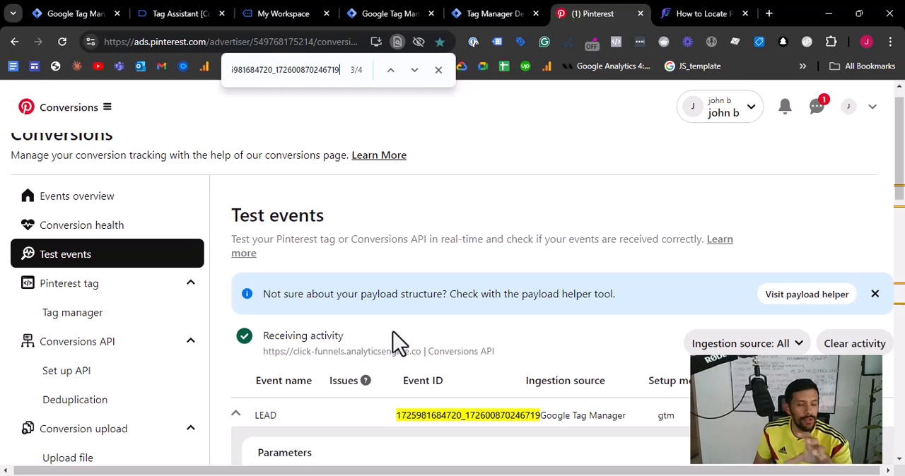
{"action": "scroll", "coordinate": [400, 343], "scroll_direction": "down", "scroll_amount": 8}
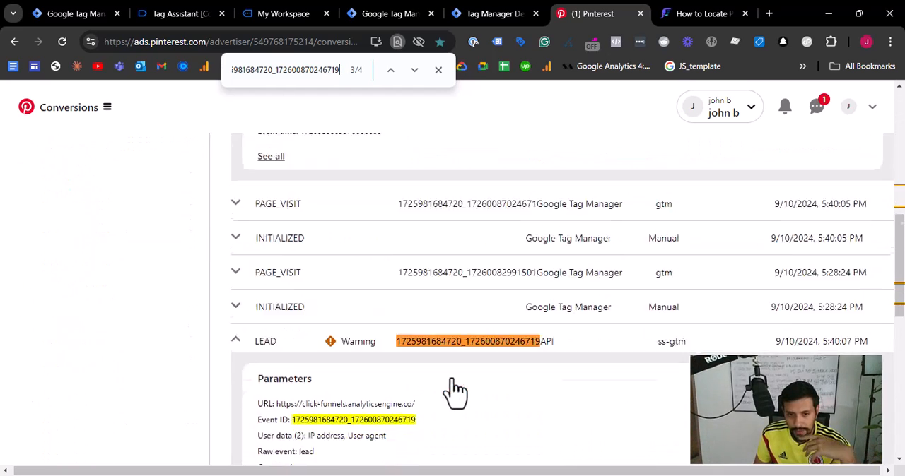
{"action": "scroll", "coordinate": [528, 279], "scroll_direction": "down", "scroll_amount": 1}
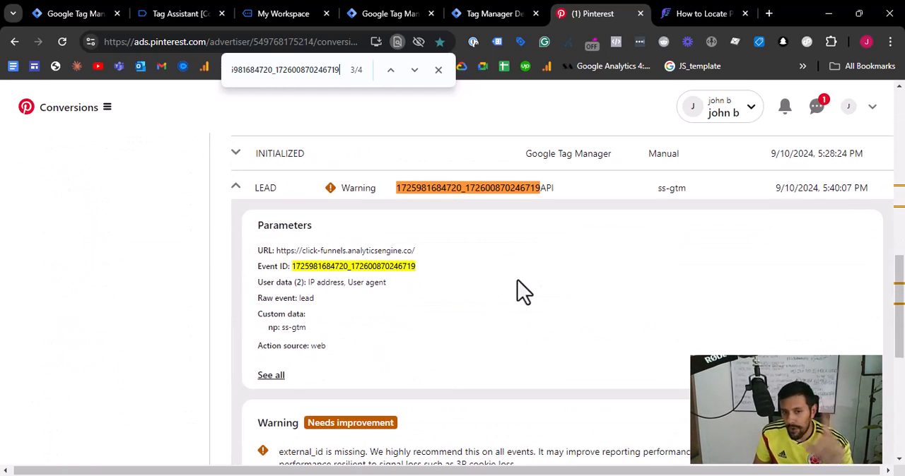
{"action": "scroll", "coordinate": [297, 347], "scroll_direction": "down", "scroll_amount": 2}
{"action": "scroll", "coordinate": [276, 277], "scroll_direction": "up", "scroll_amount": 1}
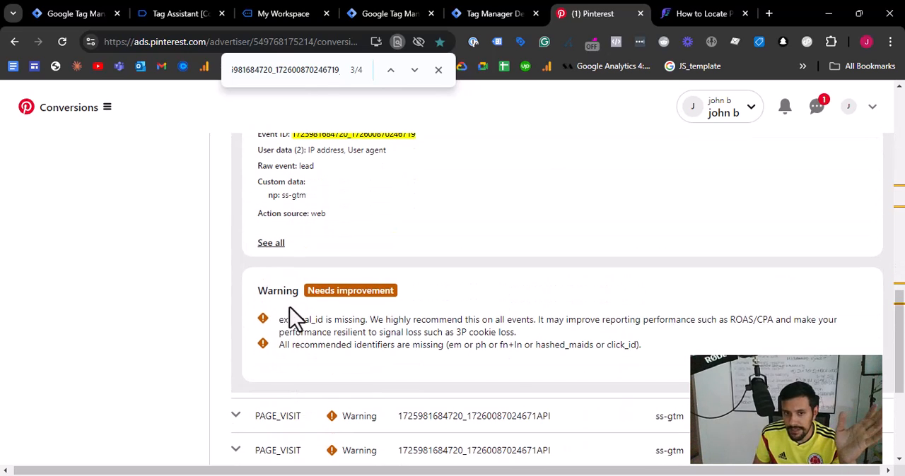
- Read the ss-gtm LEAD event's warnings about external_id and the recommended identifiers, enlarging the page for legibility
{"action": "left_click_drag", "start_coordinate": [278, 320], "coordinate": [369, 319]}
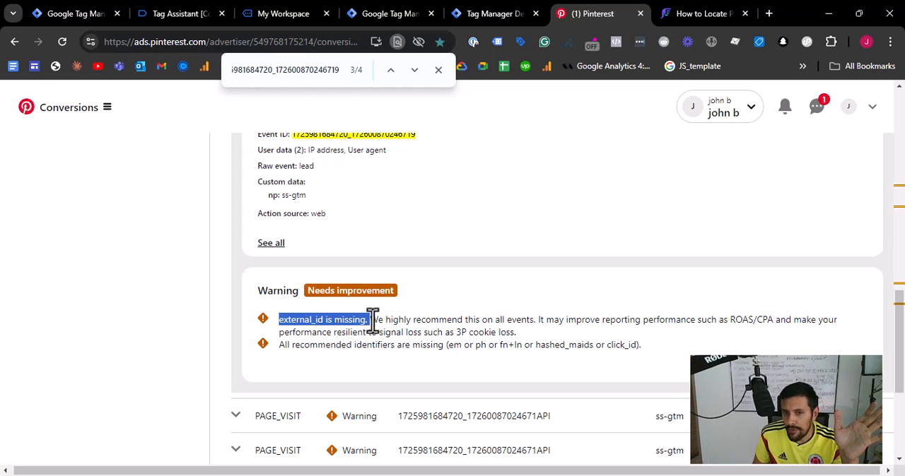
{"action": "left_click", "coordinate": [474, 323]}
{"action": "left_click_drag", "start_coordinate": [632, 331], "coordinate": [279, 328]}
{"action": "left_click", "coordinate": [519, 335]}
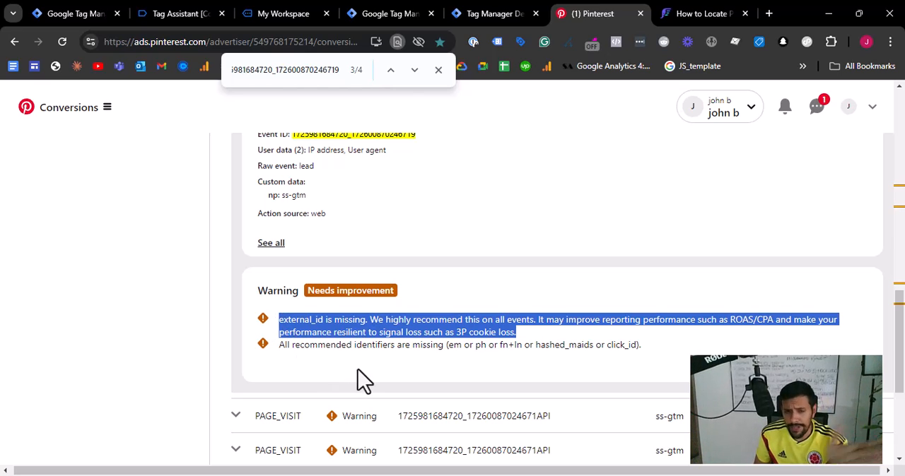
{"action": "left_click_drag", "start_coordinate": [285, 345], "coordinate": [456, 348]}
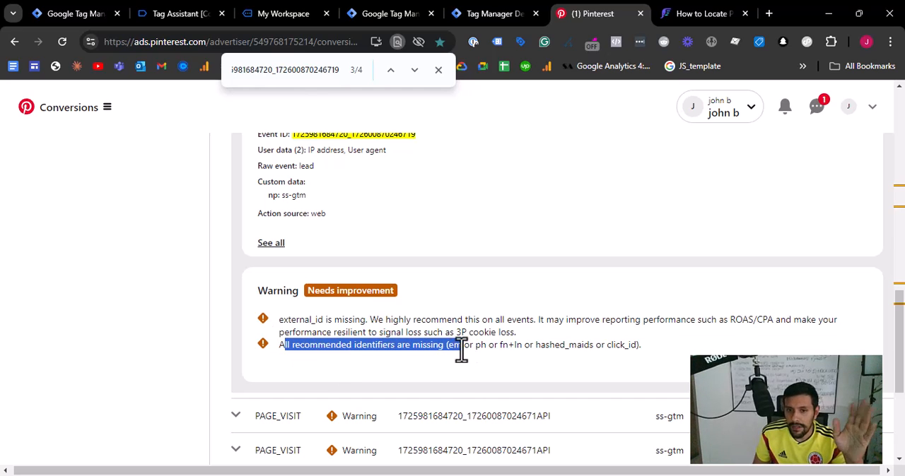
{"action": "scroll", "coordinate": [510, 348], "scroll_direction": "up", "scroll_amount": 5}
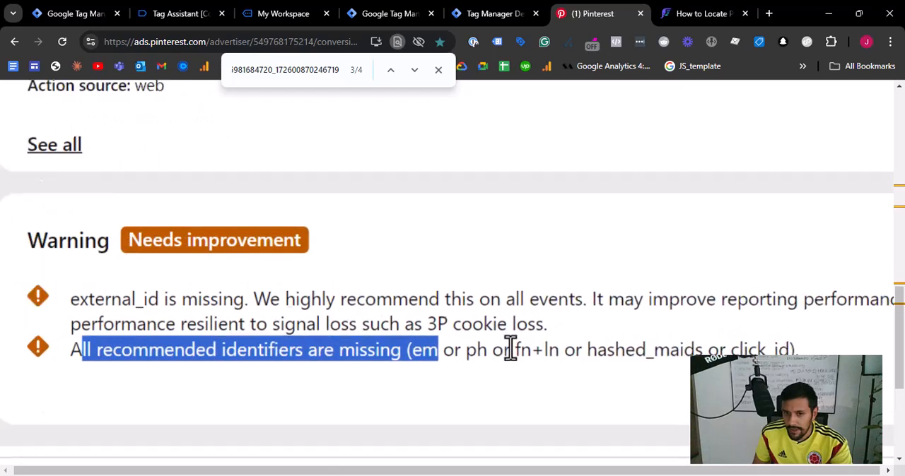
{"action": "scroll", "coordinate": [511, 348], "scroll_direction": "right", "scroll_amount": 2}
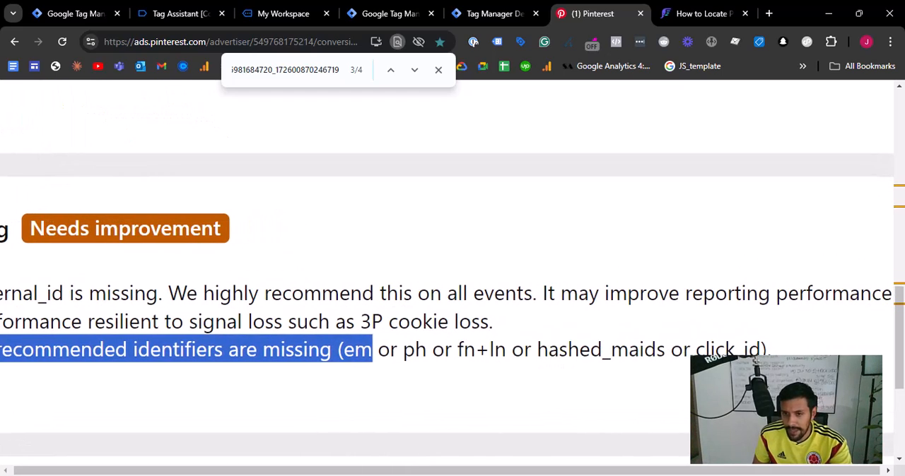
{"action": "scroll", "coordinate": [564, 357], "scroll_direction": "down", "scroll_amount": 3}
{"action": "scroll", "coordinate": [564, 357], "scroll_direction": "left", "scroll_amount": 1}
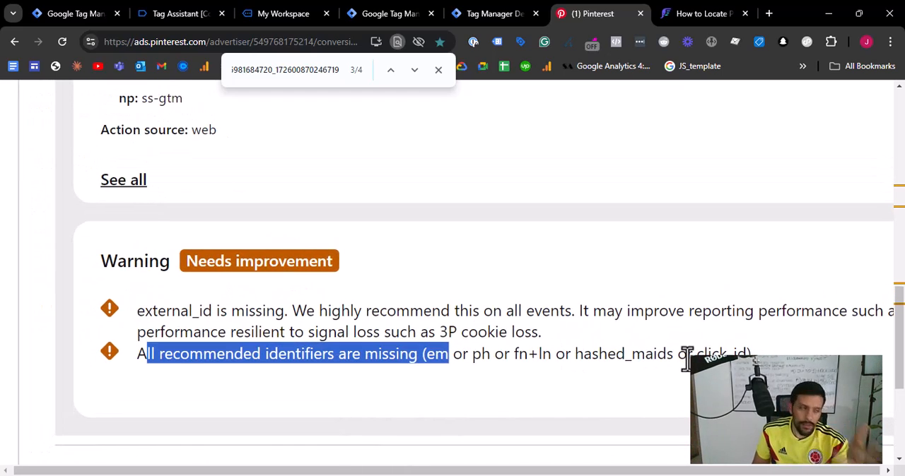
{"action": "left_click_drag", "start_coordinate": [805, 356], "coordinate": [138, 365]}
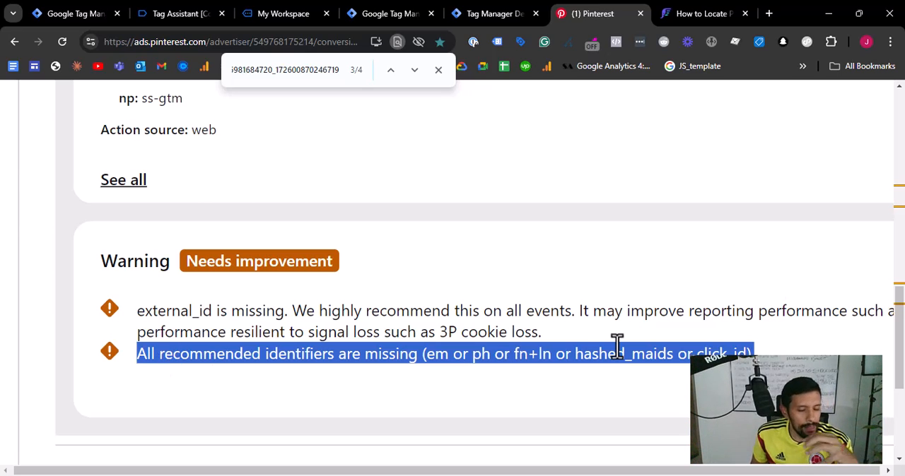
{"action": "key", "text": "ctrl+minus"}
{"action": "key", "text": "ctrl+minus"}
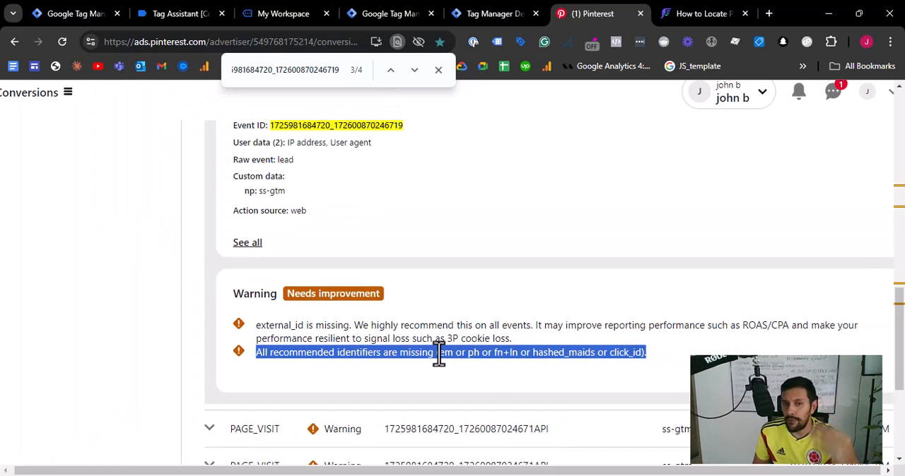
{"action": "left_click", "coordinate": [679, 361]}
{"action": "left_click_drag", "start_coordinate": [679, 361], "coordinate": [215, 332]}
- Review the ss-gtm LEAD event's URL and user data parameters and the list of server-side PAGE_VISIT events
{"action": "scroll", "coordinate": [374, 280], "scroll_direction": "up", "scroll_amount": 3}
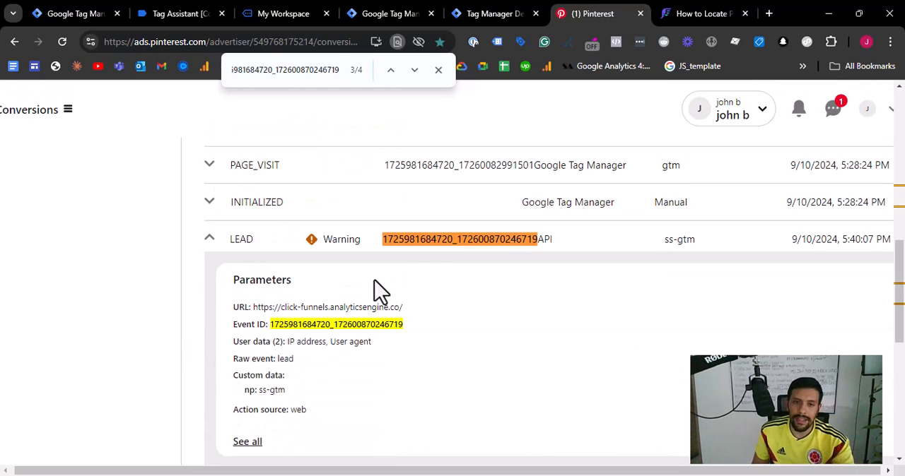
{"action": "left_click_drag", "start_coordinate": [277, 307], "coordinate": [281, 307]}
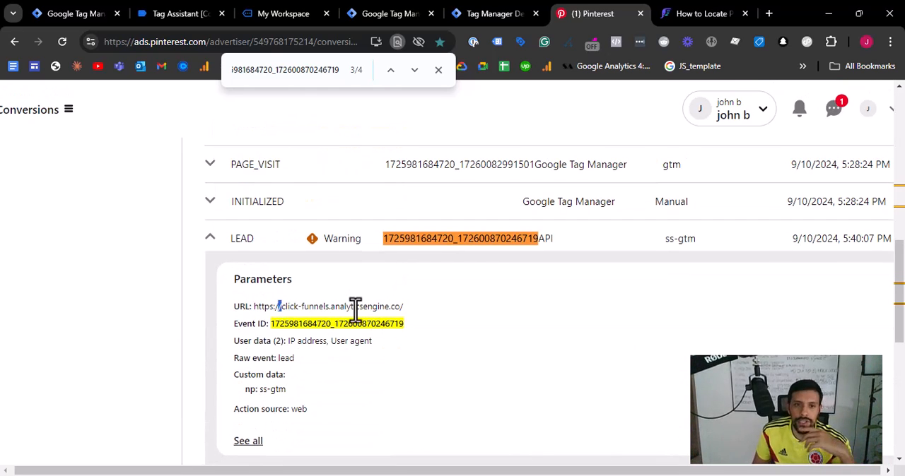
{"action": "scroll", "coordinate": [350, 335], "scroll_direction": "down", "scroll_amount": 1}
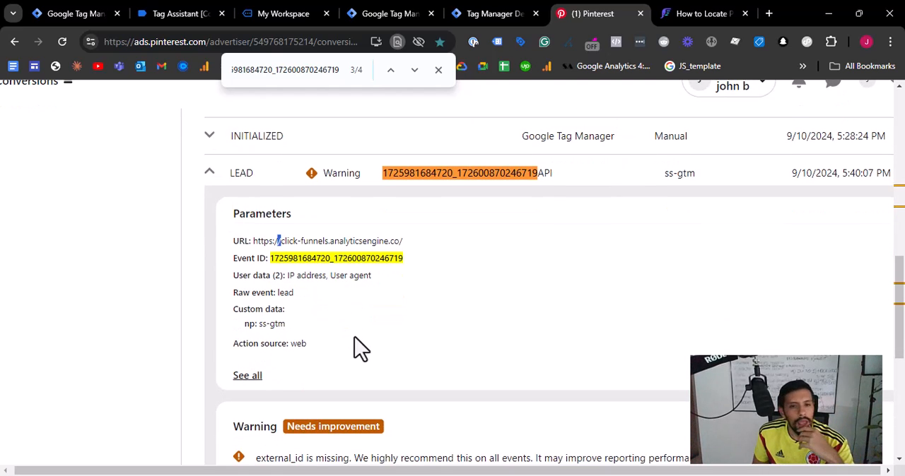
{"action": "scroll", "coordinate": [328, 276], "scroll_direction": "down", "scroll_amount": 2}
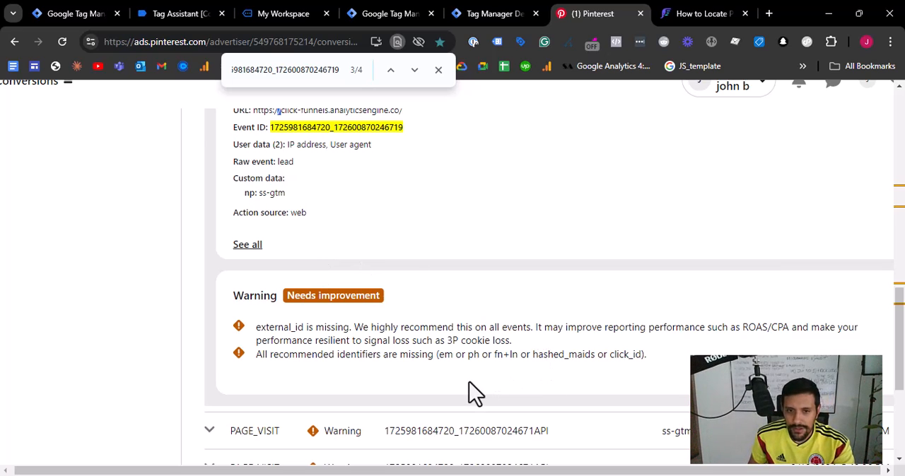
{"action": "scroll", "coordinate": [470, 384], "scroll_direction": "up", "scroll_amount": 5}
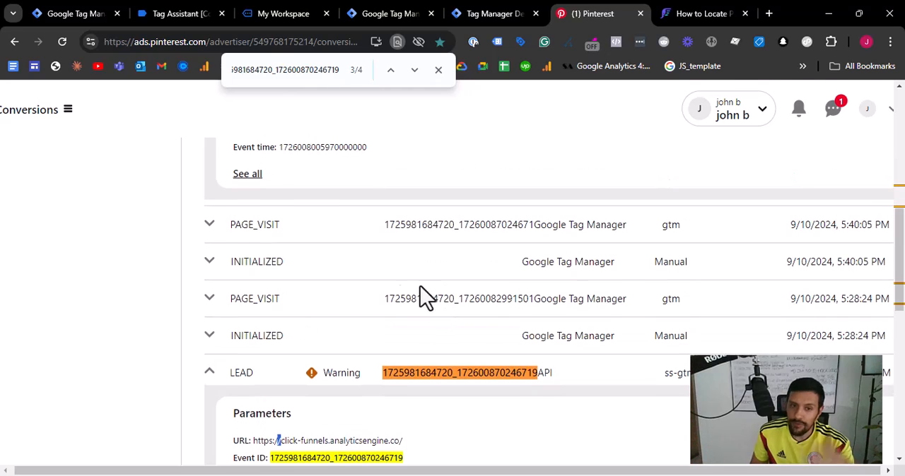
{"action": "scroll", "coordinate": [394, 300], "scroll_direction": "down", "scroll_amount": 10}
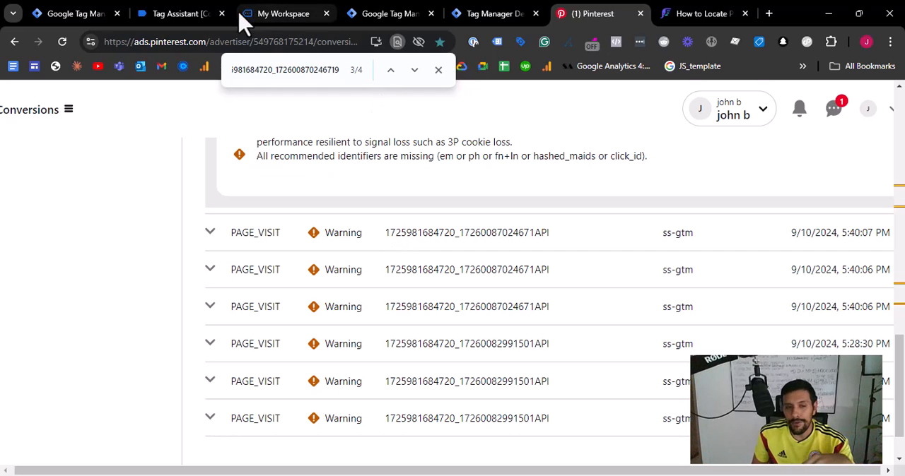
- Switch to Tag Assistant and examine the Pinterest and GA4 tags fired on the latest Container Loaded event
{"action": "left_click", "coordinate": [181, 14]}
{"action": "left_click", "coordinate": [62, 318]}
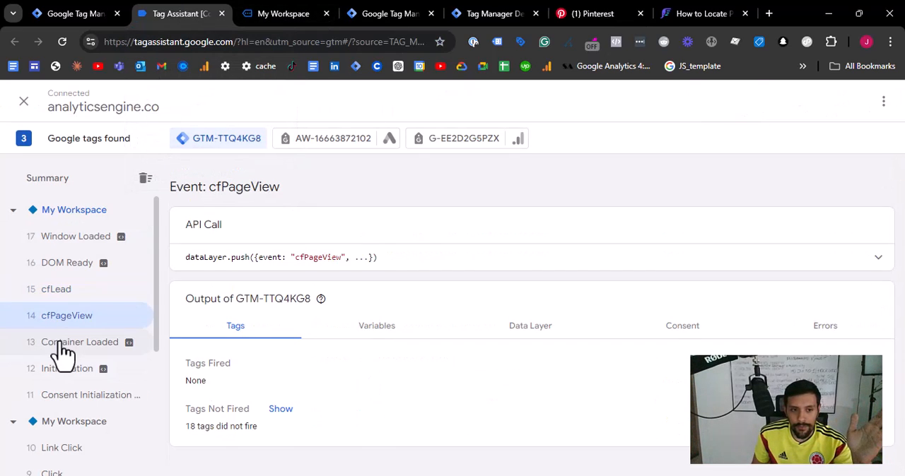
{"action": "left_click", "coordinate": [63, 346]}
{"action": "scroll", "coordinate": [354, 396], "scroll_direction": "down", "scroll_amount": 1}
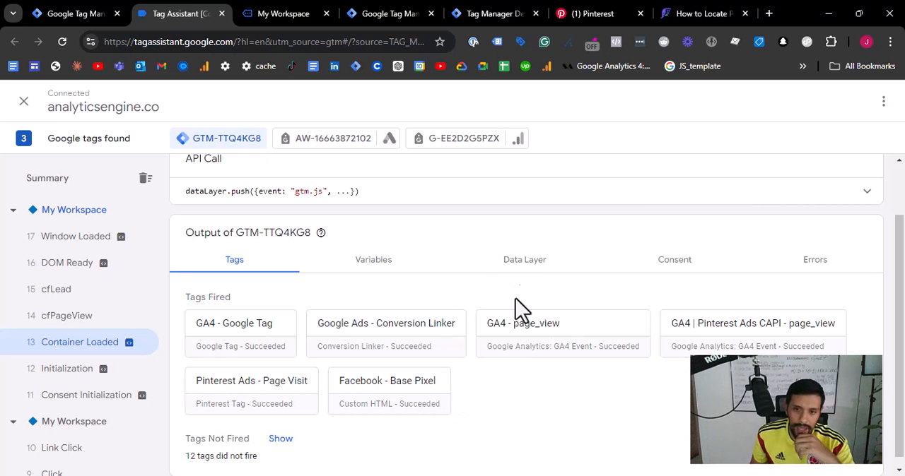
{"action": "scroll", "coordinate": [670, 340], "scroll_direction": "up", "scroll_amount": 3}
{"action": "scroll", "coordinate": [670, 341], "scroll_direction": "up", "scroll_amount": 3}
{"action": "scroll", "coordinate": [672, 344], "scroll_direction": "right", "scroll_amount": 3}
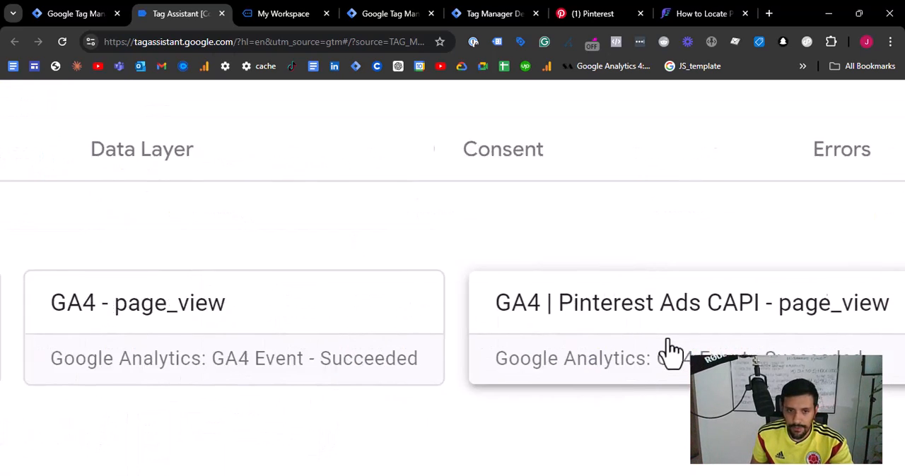
{"action": "scroll", "coordinate": [265, 255], "scroll_direction": "down", "scroll_amount": 5}
{"action": "scroll", "coordinate": [293, 236], "scroll_direction": "up", "scroll_amount": 2}
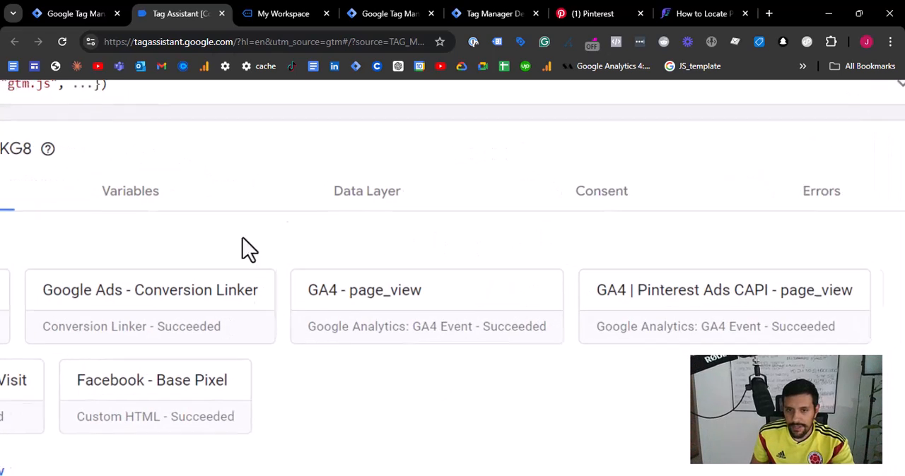
{"action": "scroll", "coordinate": [152, 323], "scroll_direction": "down", "scroll_amount": 5}
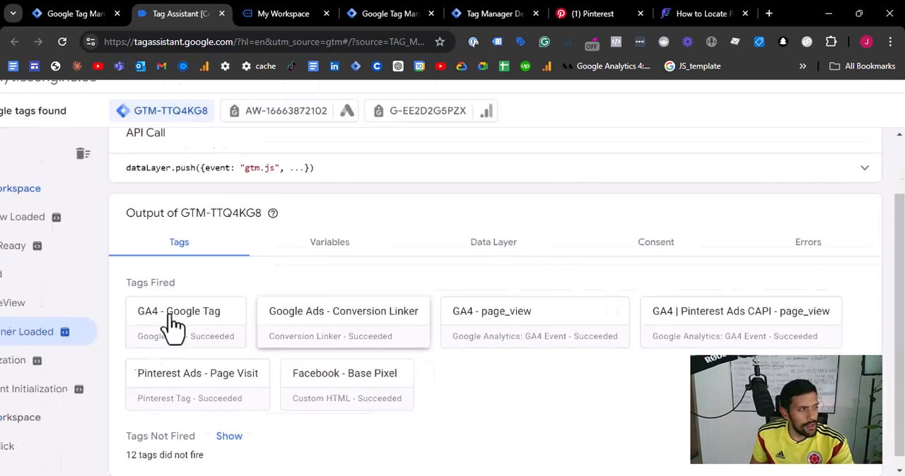
{"action": "right_click", "coordinate": [235, 243]}
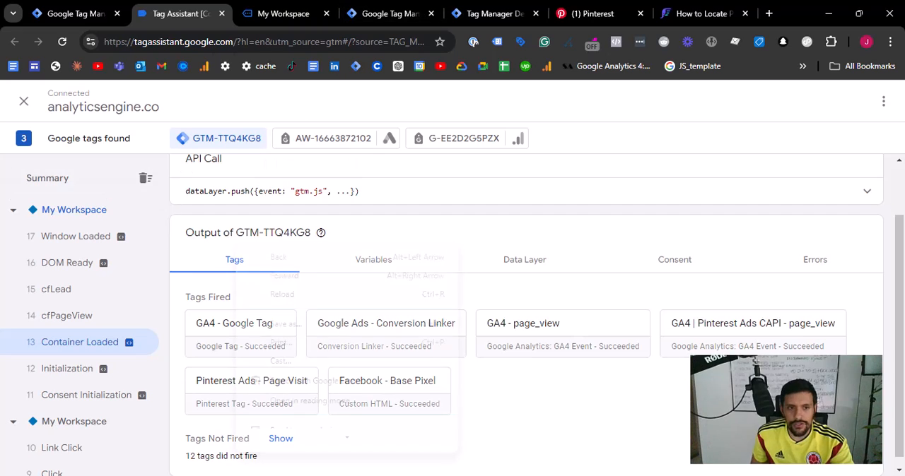
- Return to Pinterest Test events and compare the event ID and setup method of the ss-gtm and gtm LEAD events
{"action": "left_click", "coordinate": [318, 13]}
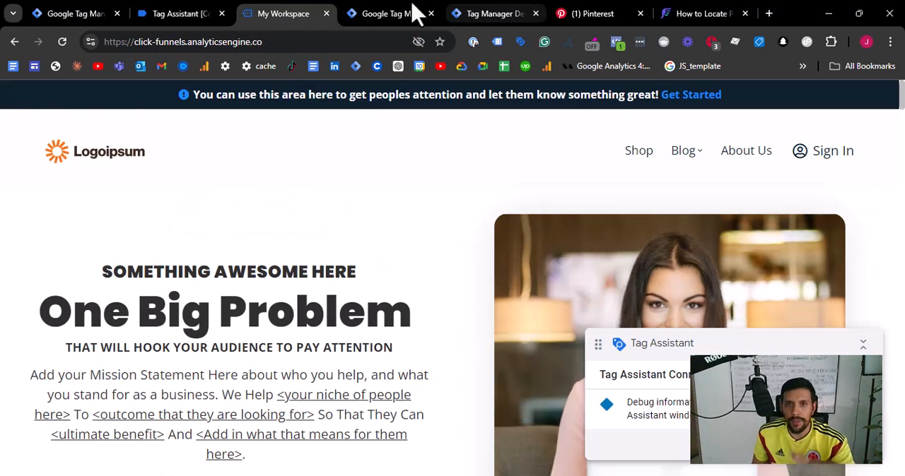
{"action": "left_click", "coordinate": [379, 13]}
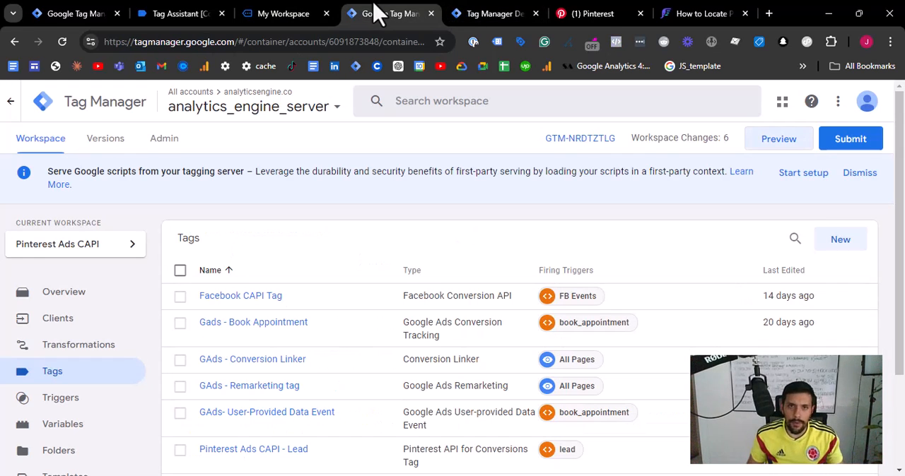
{"action": "left_click", "coordinate": [622, 13]}
{"action": "scroll", "coordinate": [479, 411], "scroll_direction": "up", "scroll_amount": 3}
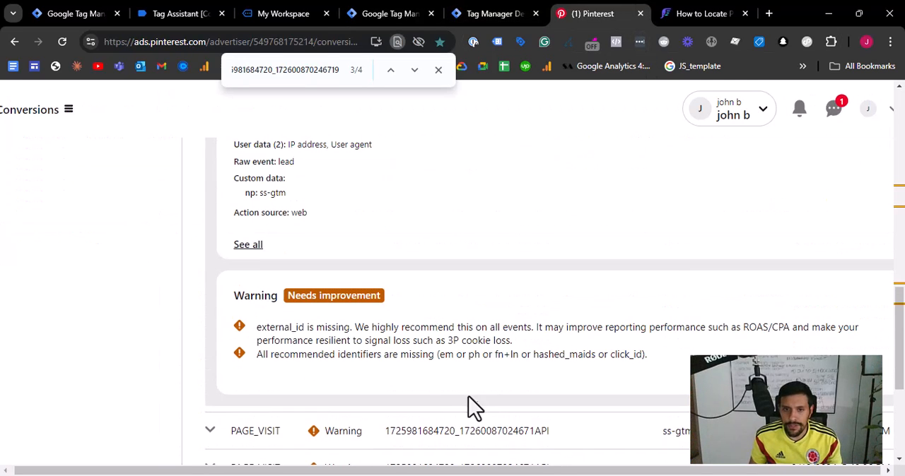
{"action": "scroll", "coordinate": [353, 327], "scroll_direction": "up", "scroll_amount": 1}
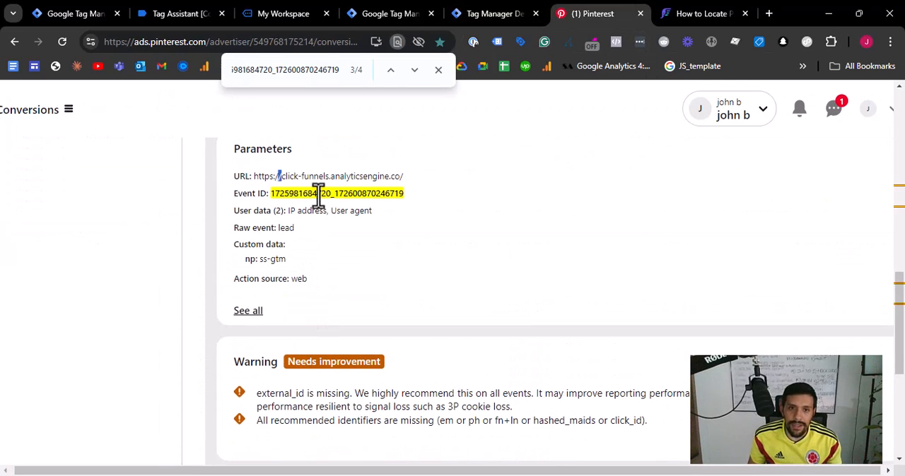
{"action": "scroll", "coordinate": [311, 269], "scroll_direction": "up", "scroll_amount": 1}
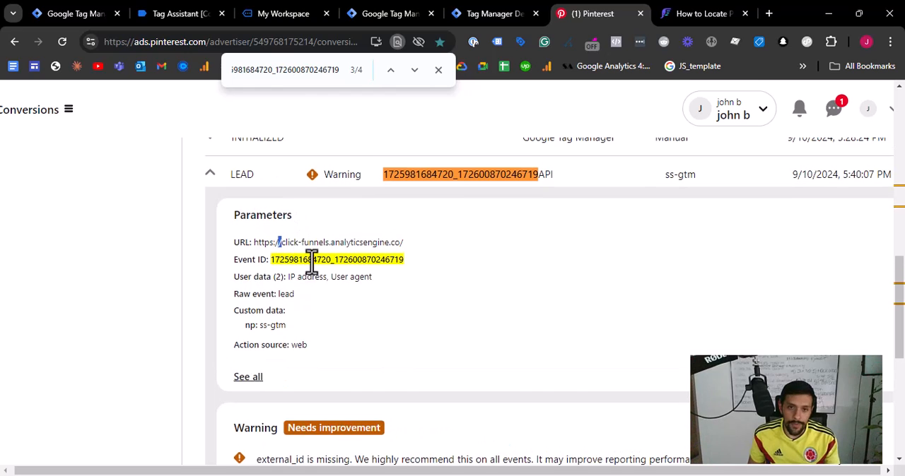
{"action": "scroll", "coordinate": [316, 227], "scroll_direction": "up", "scroll_amount": 3}
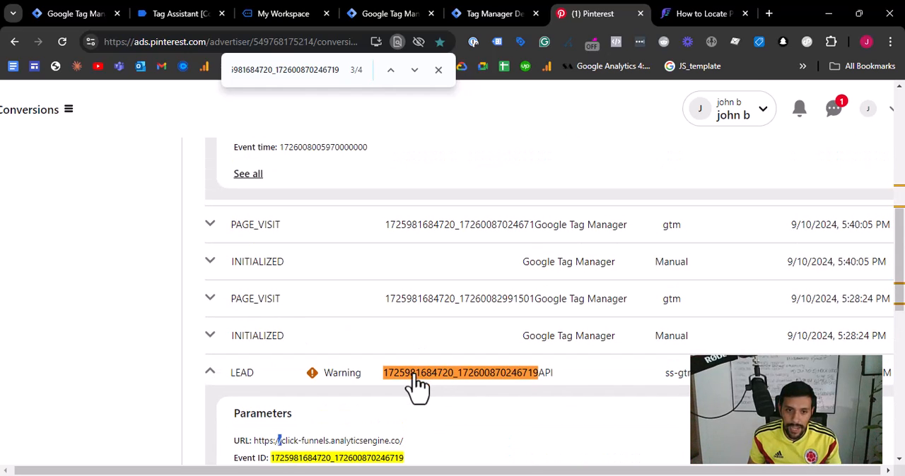
{"action": "left_click_drag", "start_coordinate": [551, 372], "coordinate": [672, 386]}
{"action": "left_click", "coordinate": [675, 387]}
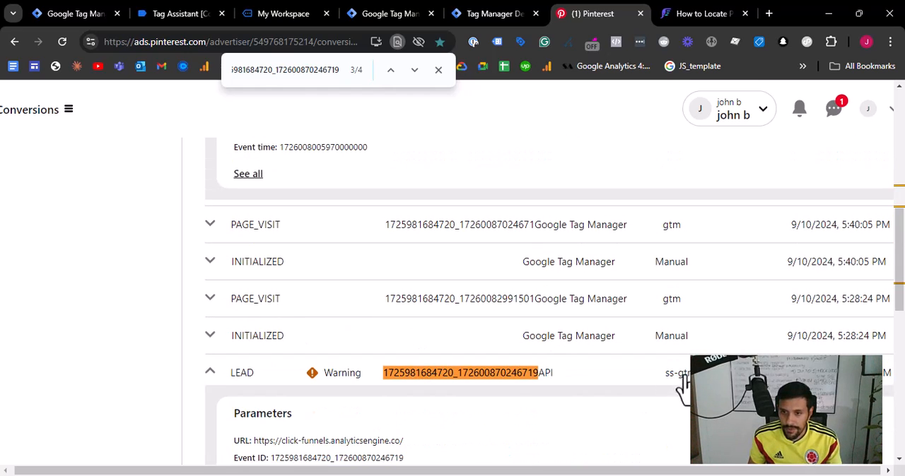
{"action": "scroll", "coordinate": [679, 375], "scroll_direction": "up", "scroll_amount": 5}
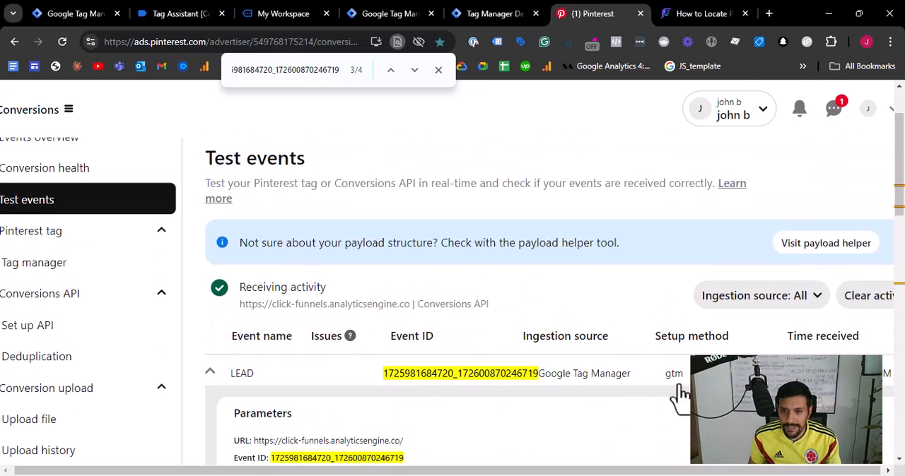
{"action": "scroll", "coordinate": [665, 304], "scroll_direction": "down", "scroll_amount": 1}
{"action": "scroll", "coordinate": [661, 311], "scroll_direction": "down", "scroll_amount": 1}
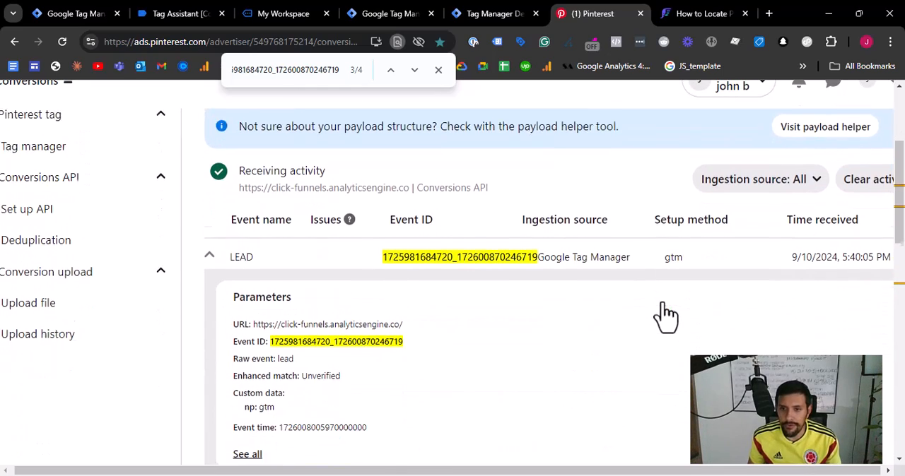
{"action": "scroll", "coordinate": [417, 350], "scroll_direction": "down", "scroll_amount": 2}
{"action": "scroll", "coordinate": [416, 345], "scroll_direction": "up", "scroll_amount": 3}
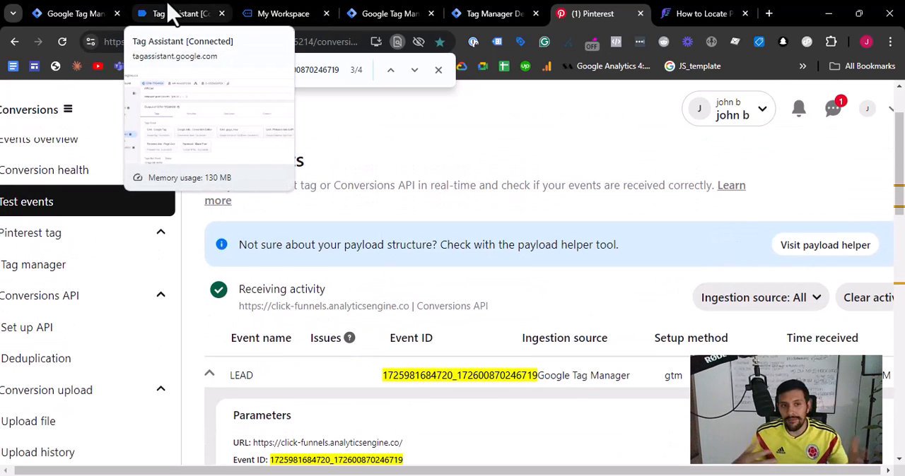
- Switch to the test site and check its sent events in Pinterest Tag Helper
{"action": "left_click", "coordinate": [303, 13]}
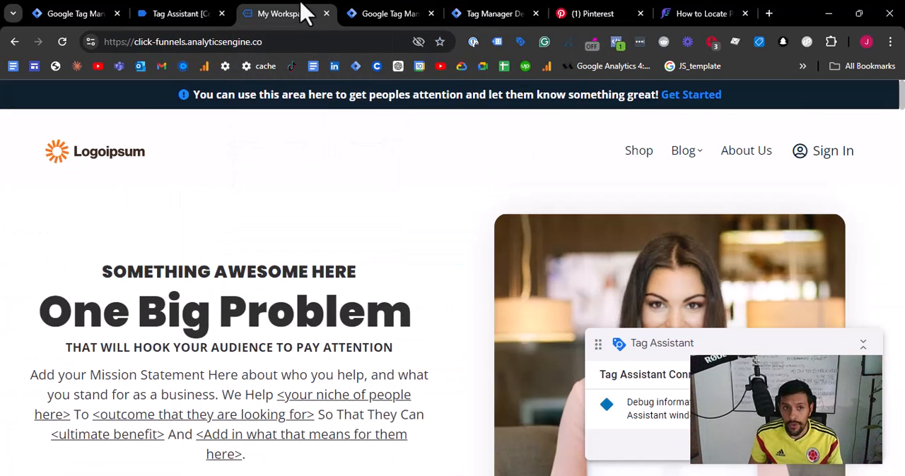
{"action": "left_click", "coordinate": [711, 43]}
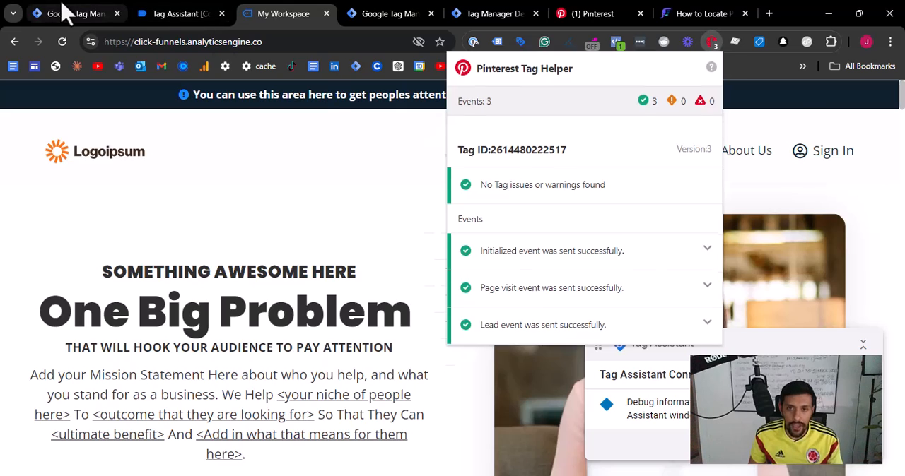
- Submit the web container's changes in Google Tag Manager with the version name "Pinterest Ads Server Side Tracking Conversions API and Pixel tag"
{"action": "left_click", "coordinate": [65, 14]}
{"action": "left_click", "coordinate": [850, 140]}
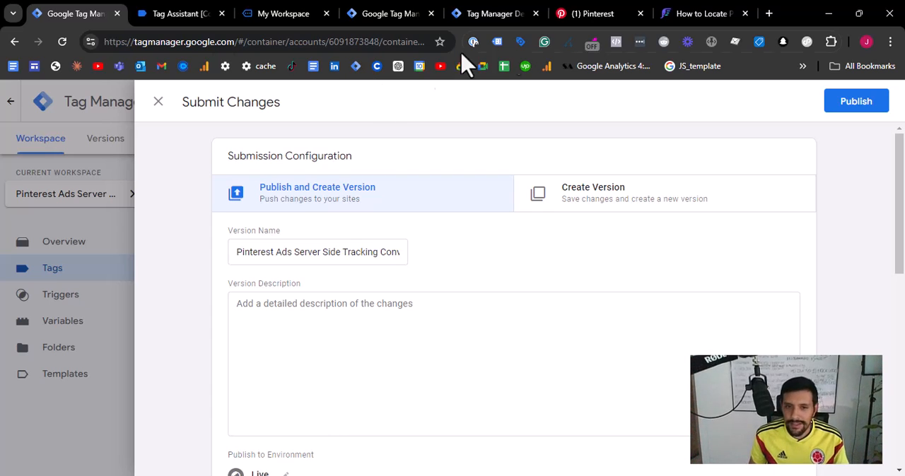
{"action": "left_click_drag", "start_coordinate": [330, 258], "coordinate": [636, 237]}
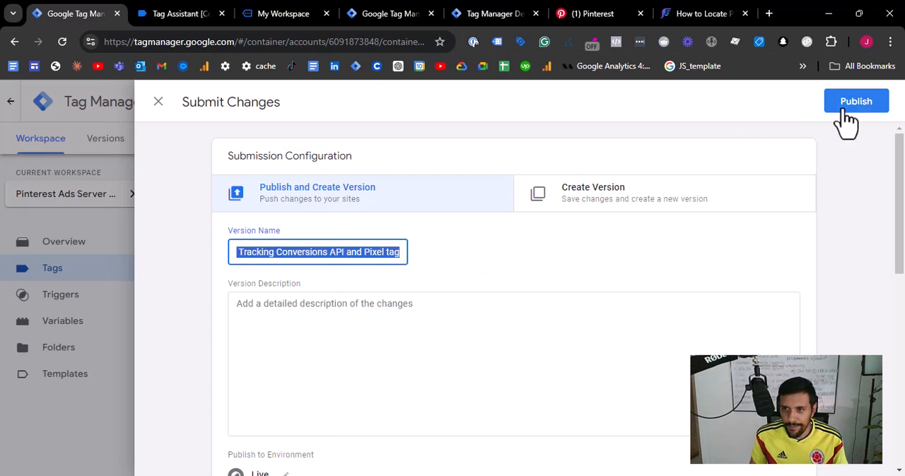